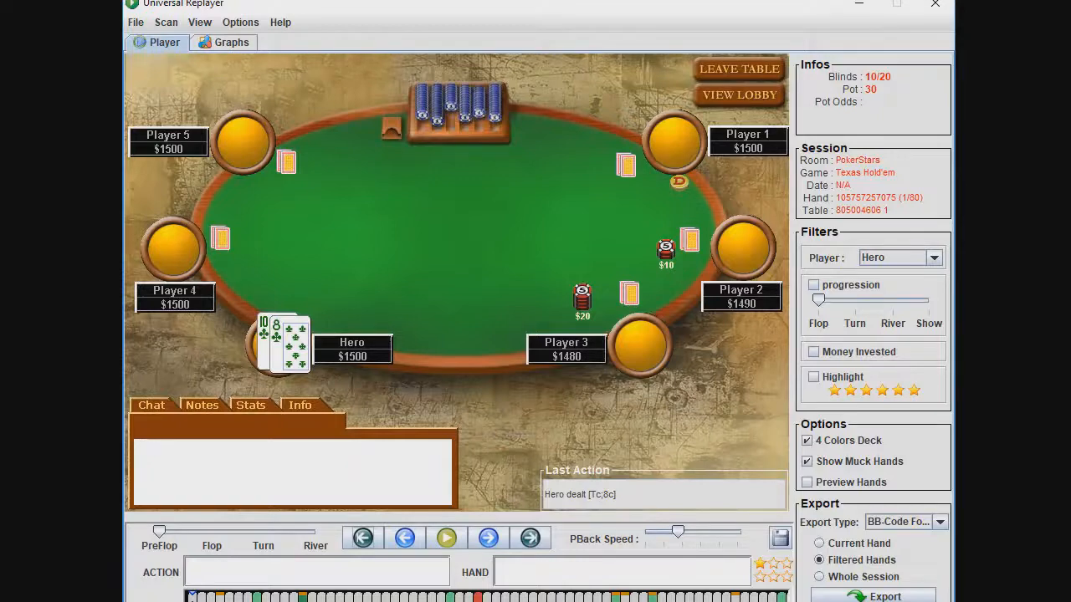
Bring up the EasyRange_Iniciantes folder to show the File6 hand history, and move its window out of the way
key(alt+Tab)
drag(446, 194, 587, 375)
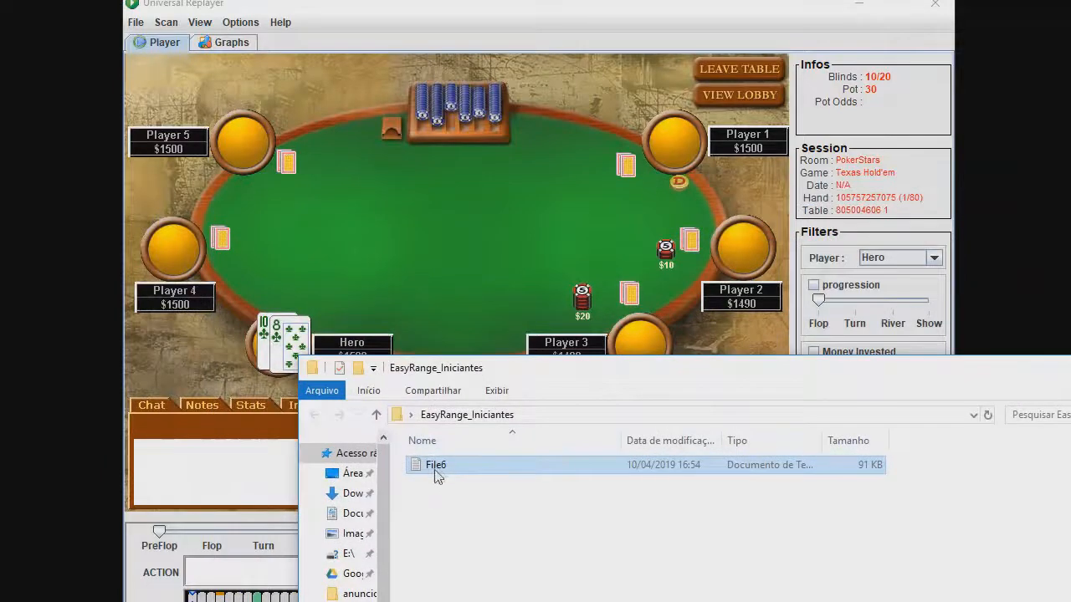
drag(435, 472, 565, 553)
drag(727, 373, 2, 179)
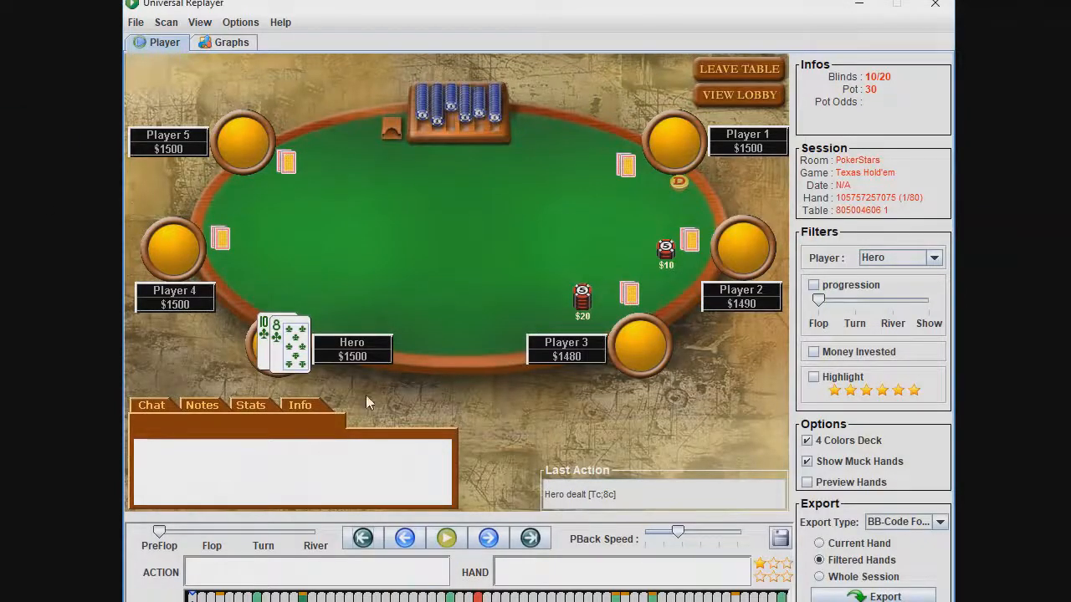
Replay the first two hands up to the Hero's folds and advance to the third hand
click(489, 539)
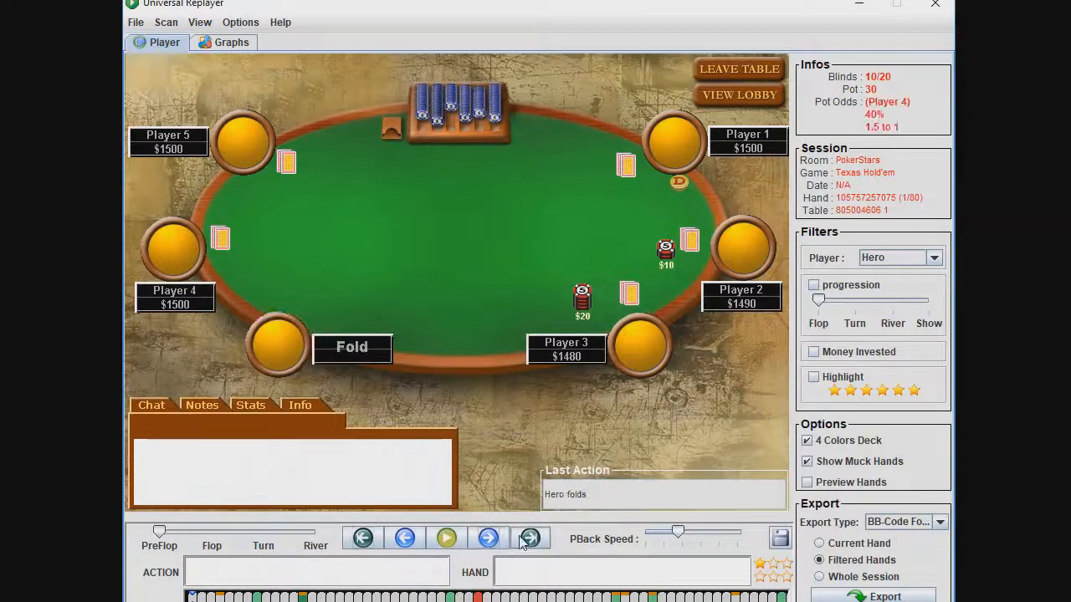
click(530, 538)
click(488, 538)
click(488, 538)
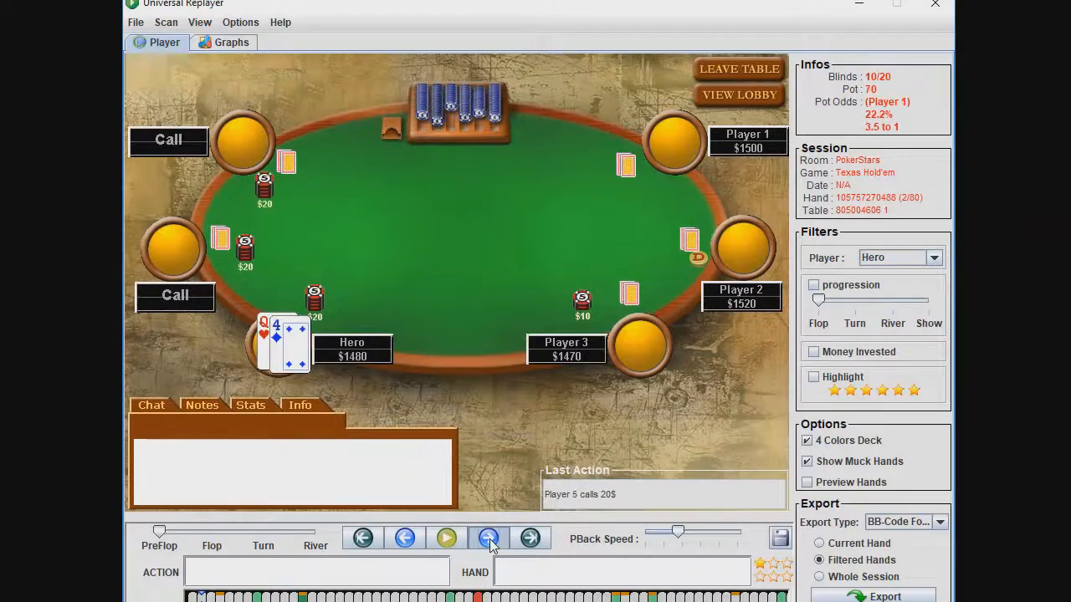
click(488, 538)
click(488, 538)
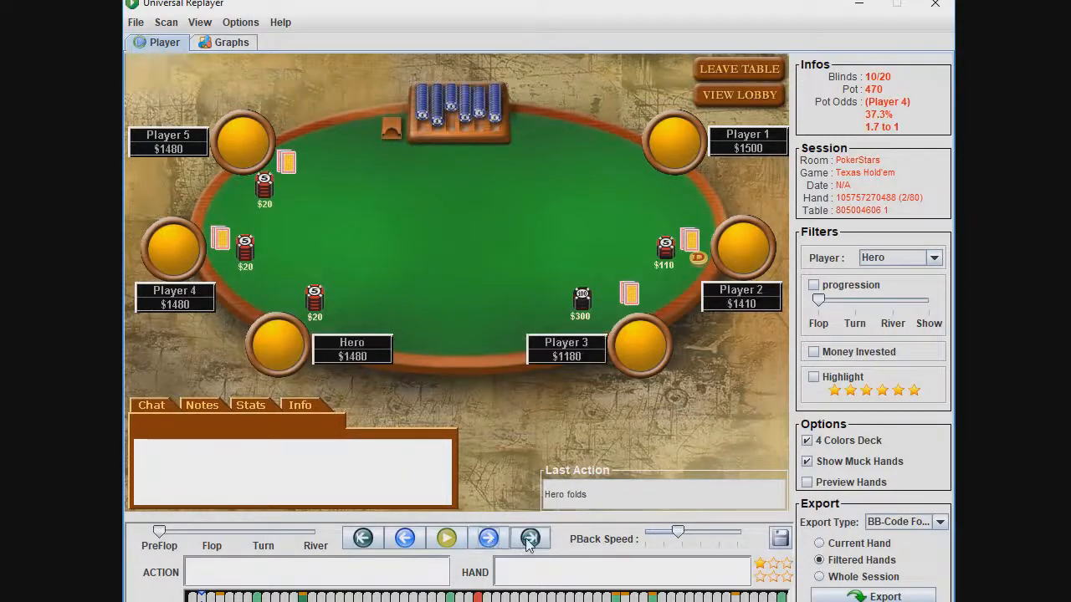
click(530, 537)
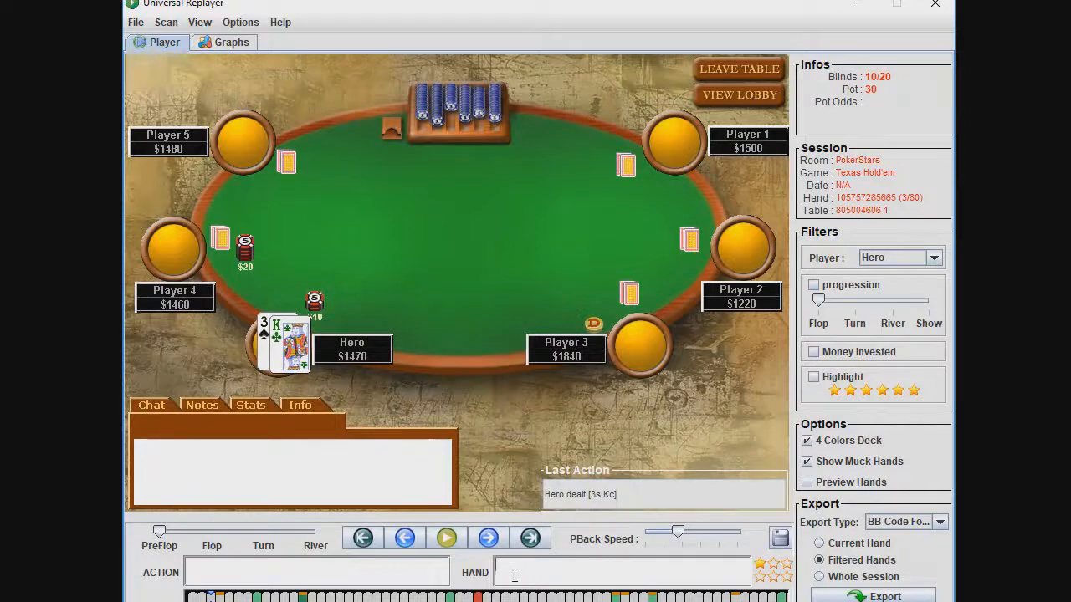
Write a note about the pre-flop fold for the third hand
text(old)
text(,pf)
text(é-flop)
Turn on the Highlight filter for the starred hands and open hand 13 of 80
click(256, 596)
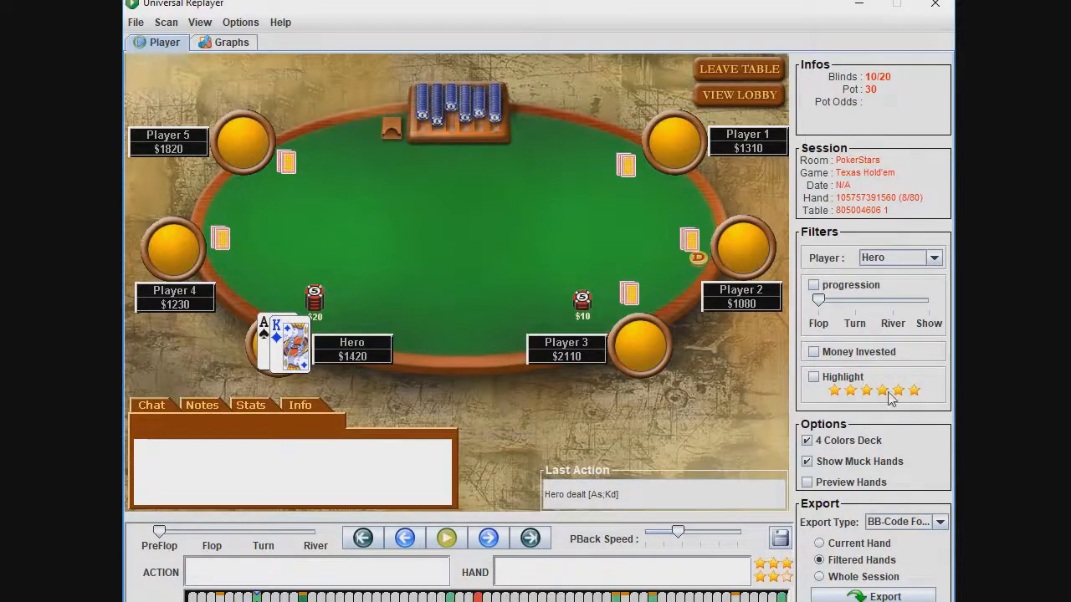
click(839, 379)
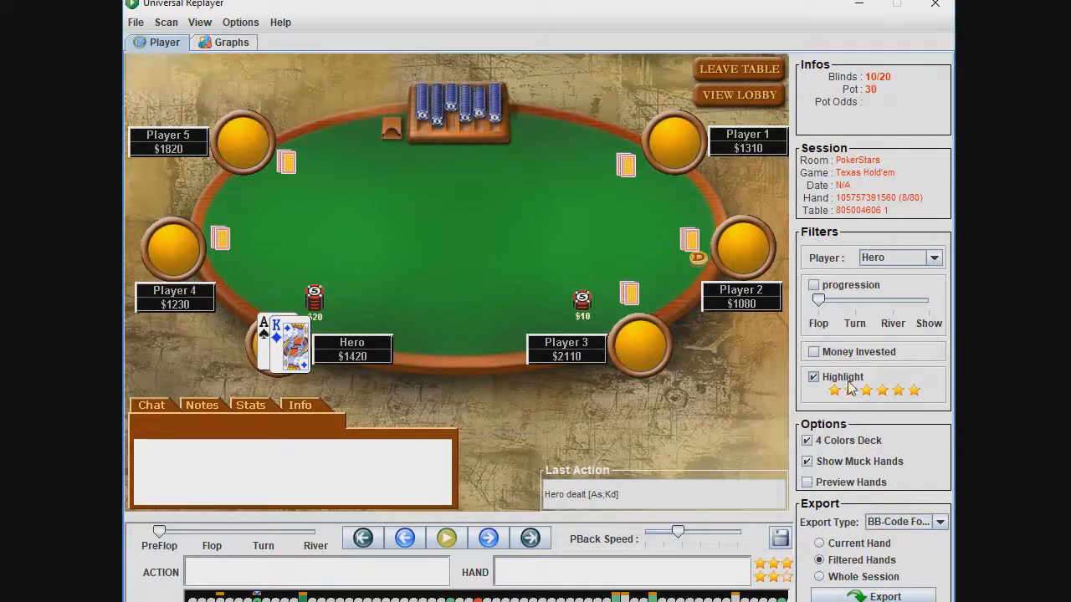
click(839, 380)
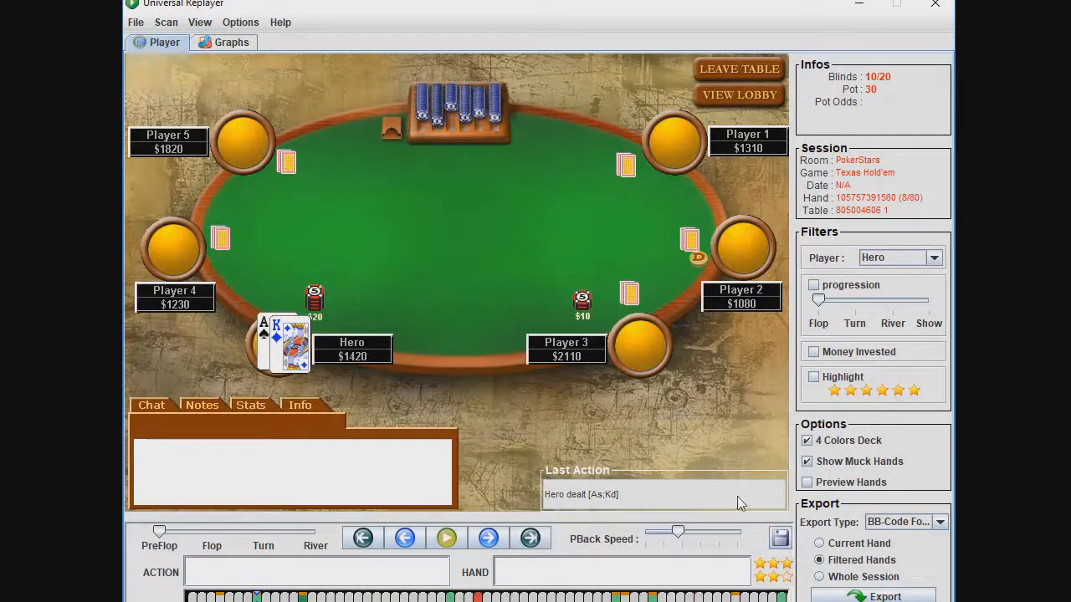
click(832, 379)
click(303, 598)
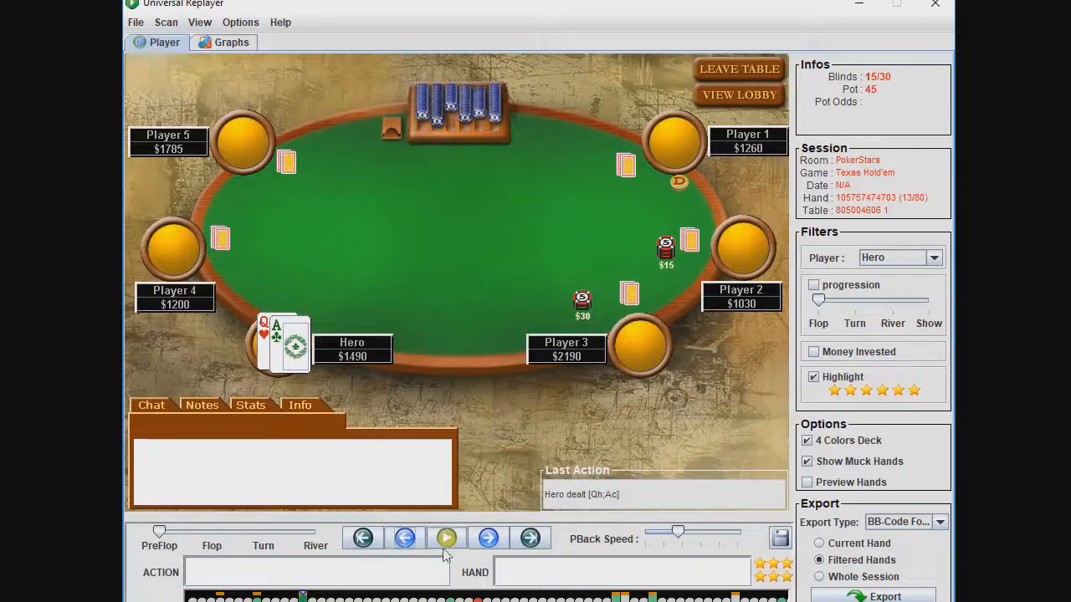
Replay the pre-flop action of hand 13 from the Hero's raise to $90 through Player 3's fold
click(489, 540)
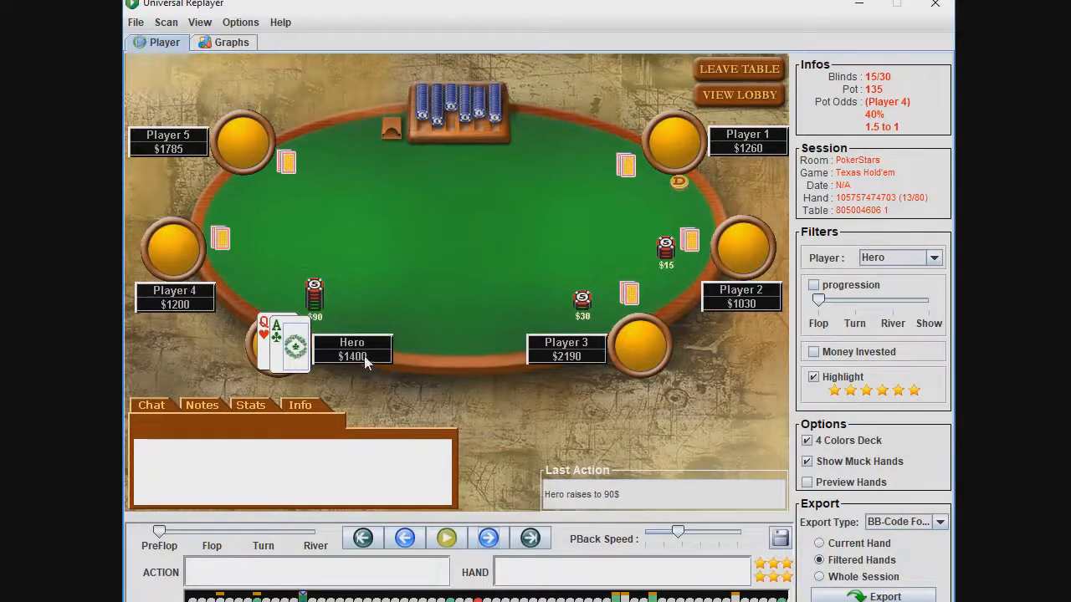
click(488, 538)
click(488, 539)
click(489, 538)
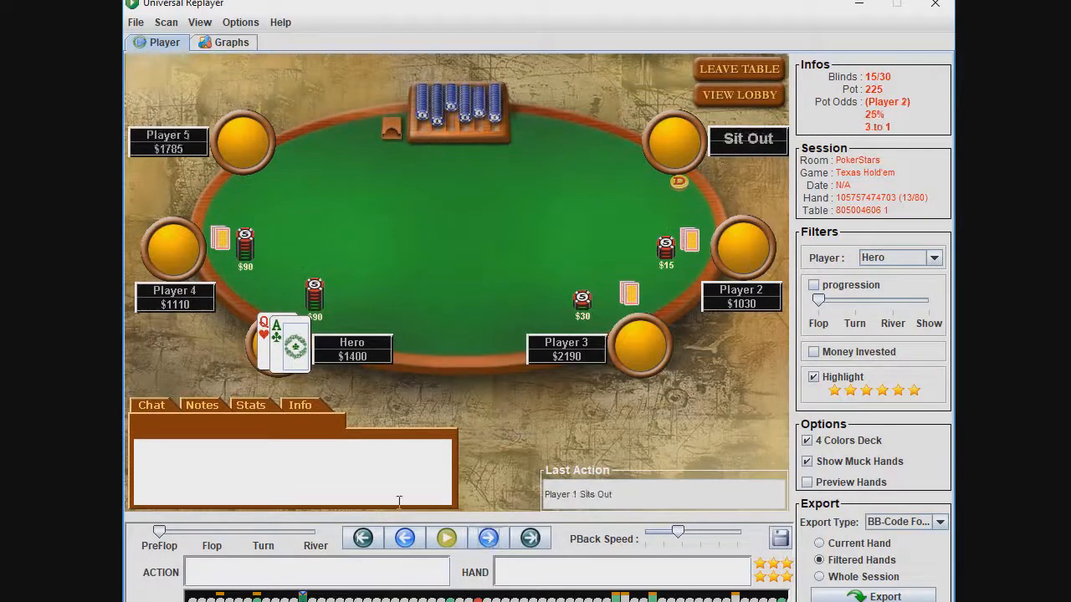
click(488, 539)
click(489, 539)
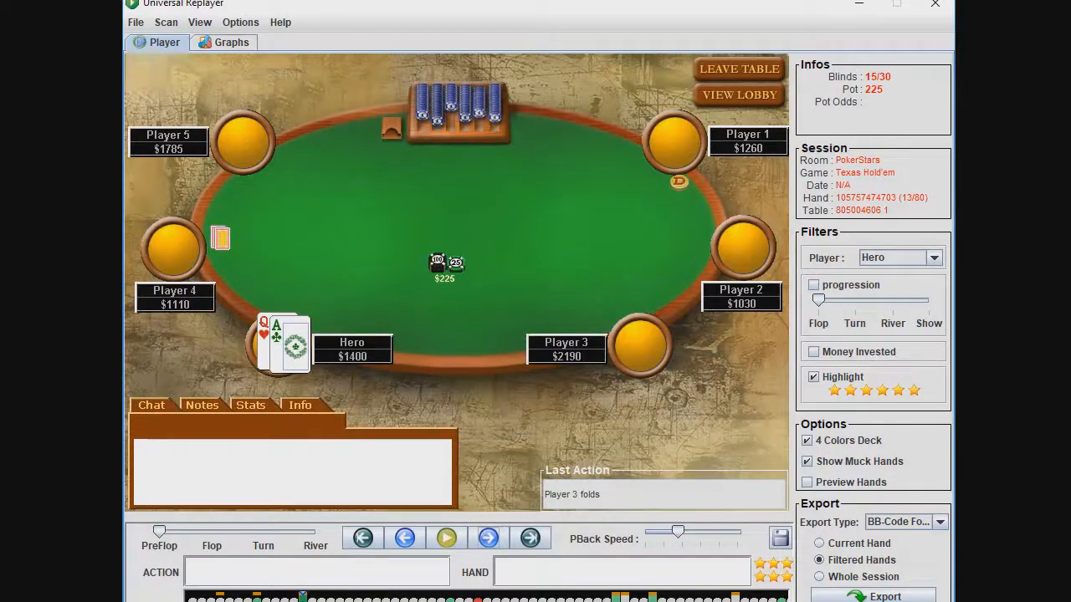
Switch to PokerStrategy.com Equilab and place its window so the Hero's and Player 4's seats stay in view
drag(0, 111, 824, 90)
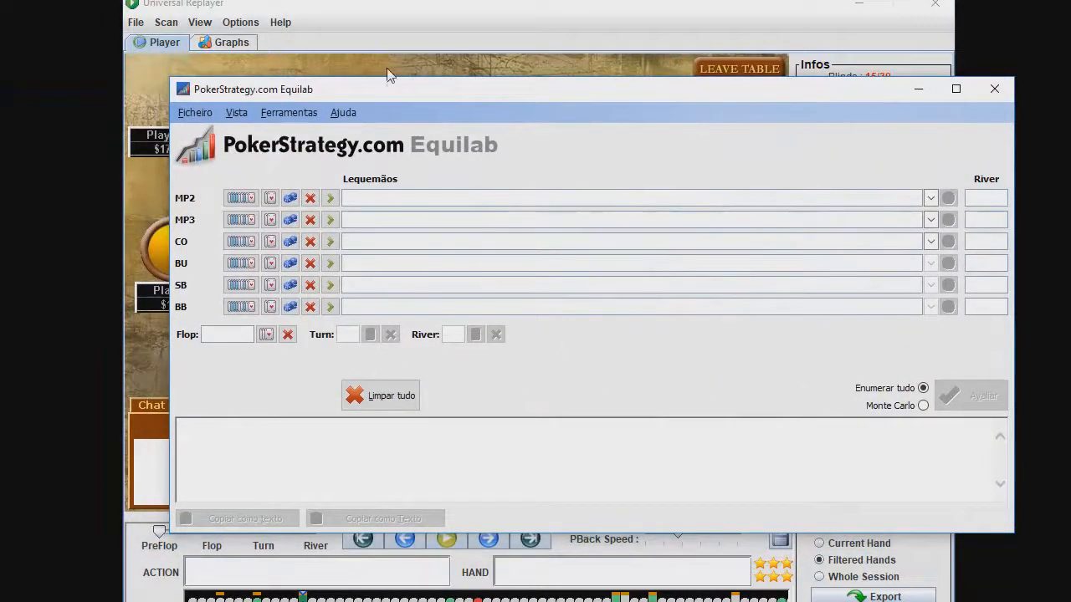
drag(333, 91, 658, 102)
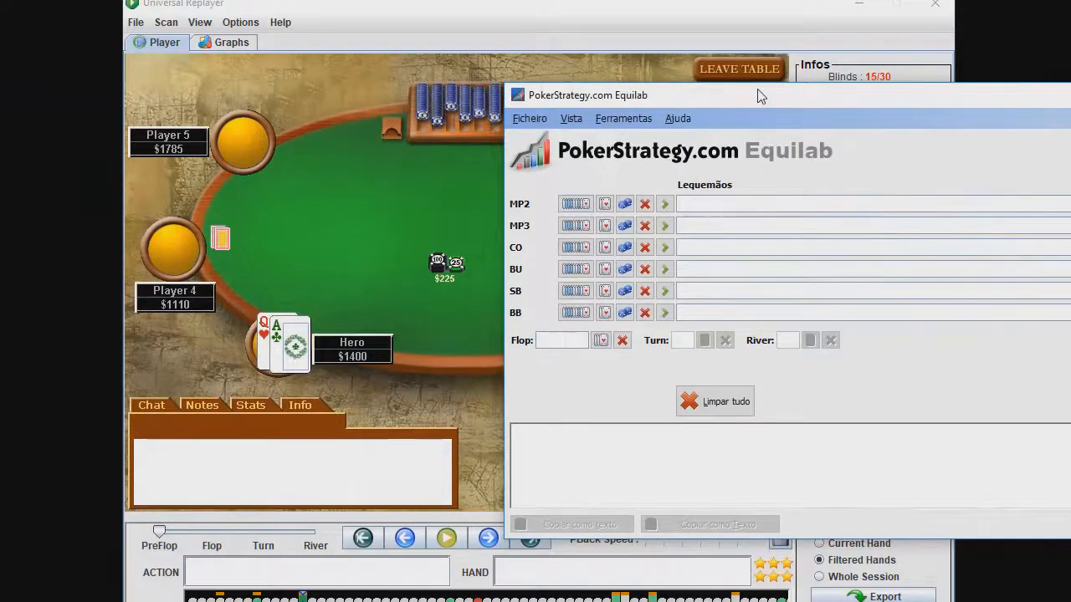
drag(755, 97, 459, 97)
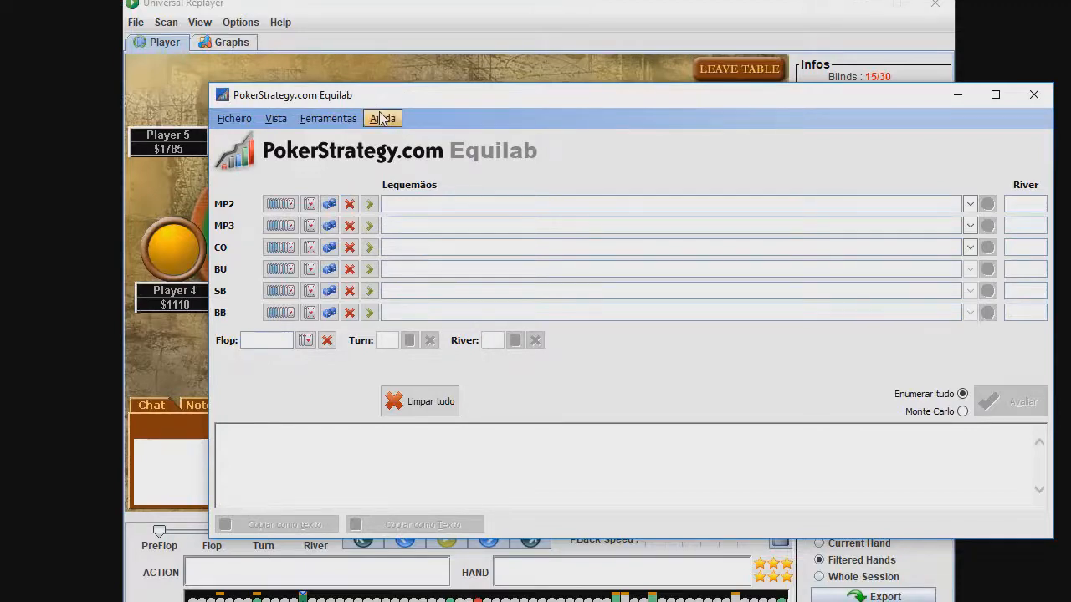
drag(360, 98, 672, 101)
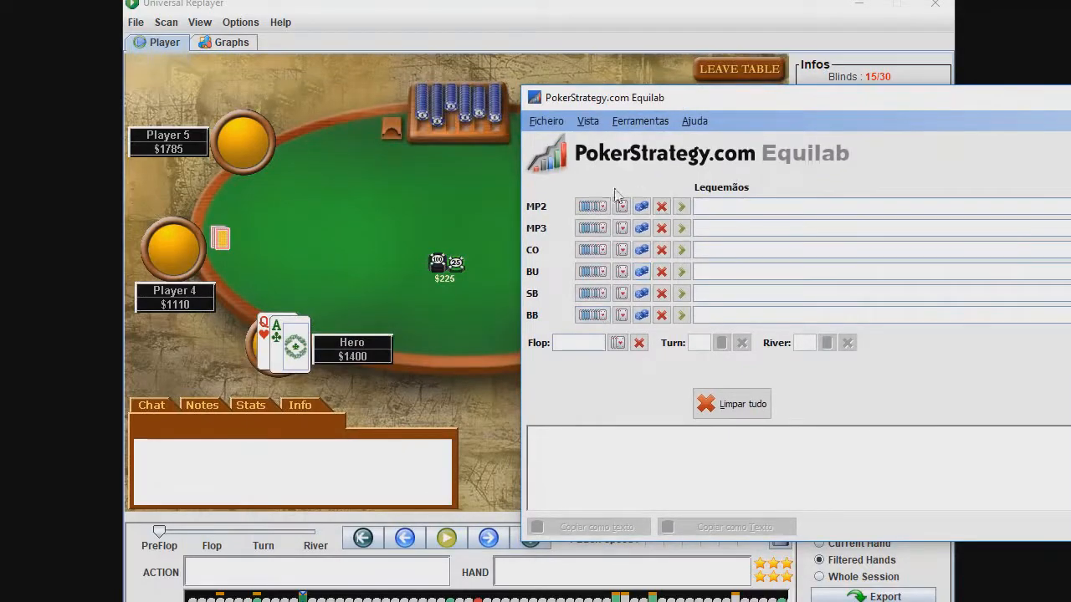
Set the MP2 hand range to 77+, AQs-A9s, KTs+, QTs+, JTs, AQo-AJo, KQo
click(592, 206)
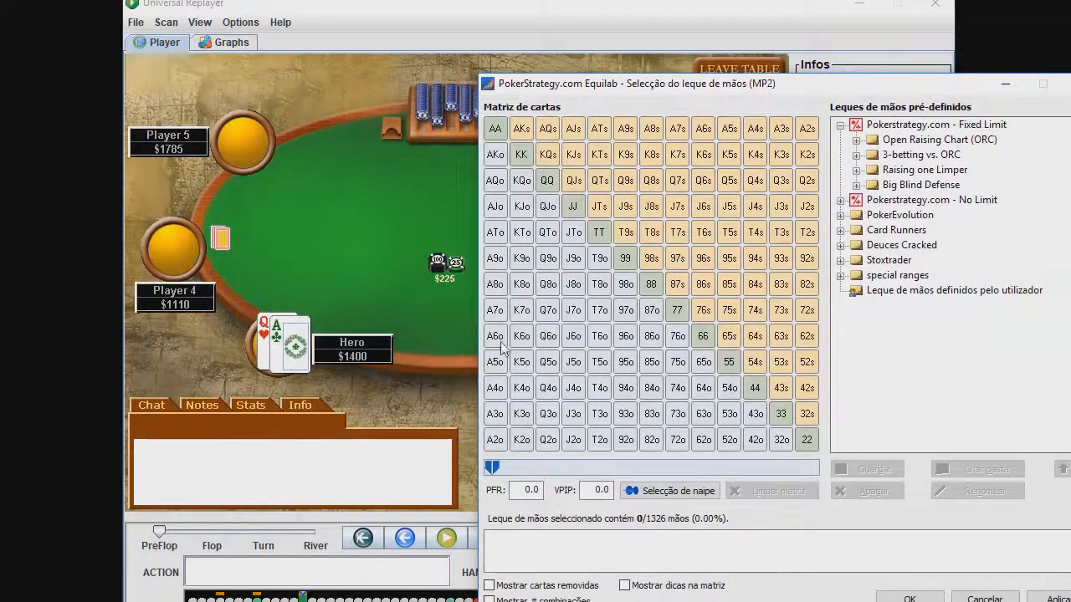
drag(492, 468, 523, 467)
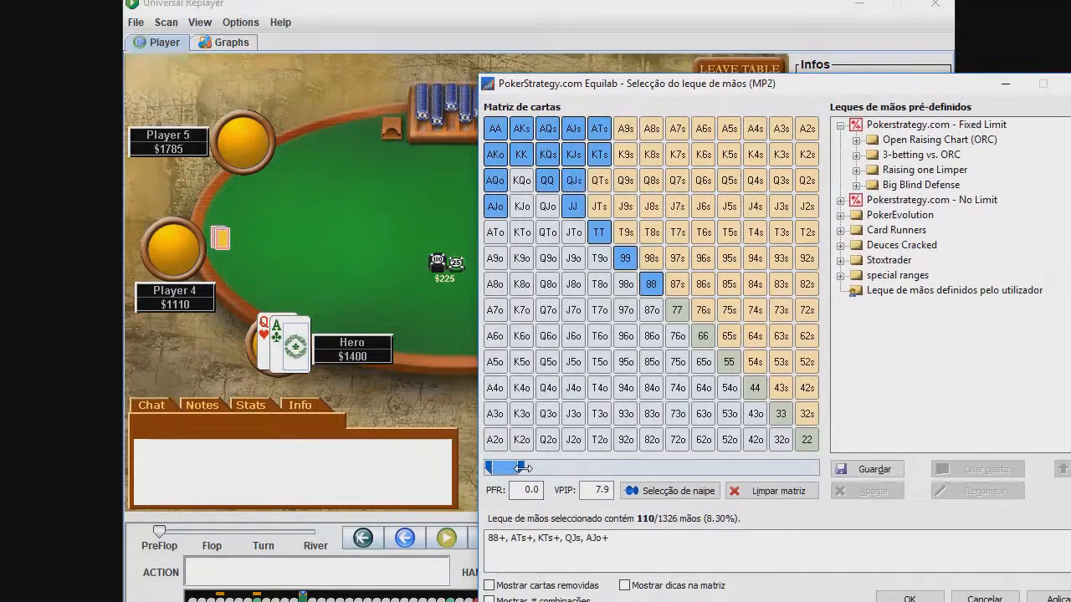
click(496, 130)
click(495, 129)
click(522, 129)
click(495, 155)
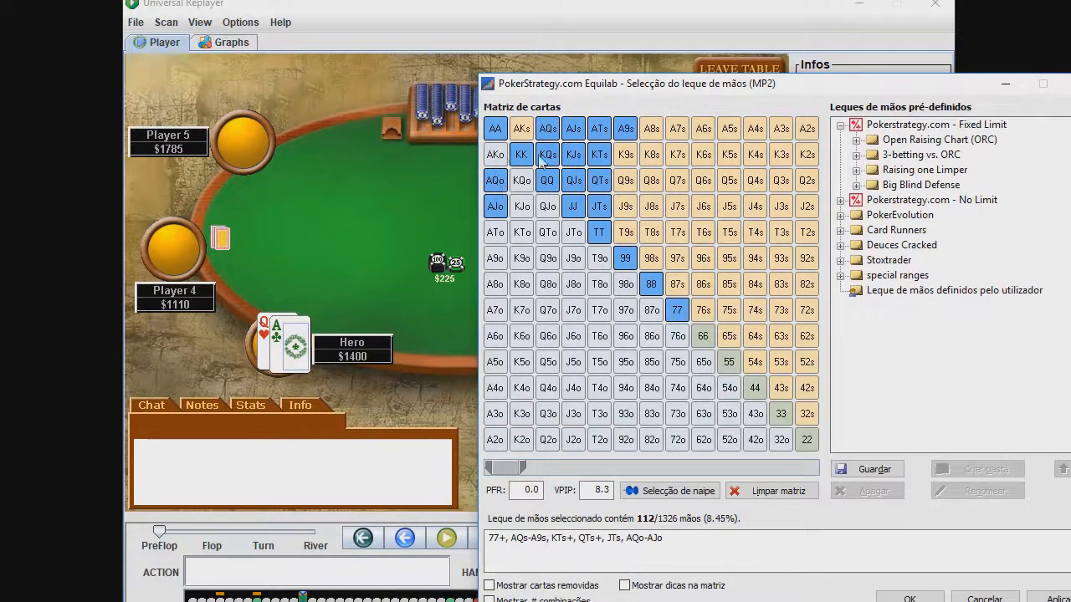
drag(740, 92, 662, 50)
click(443, 140)
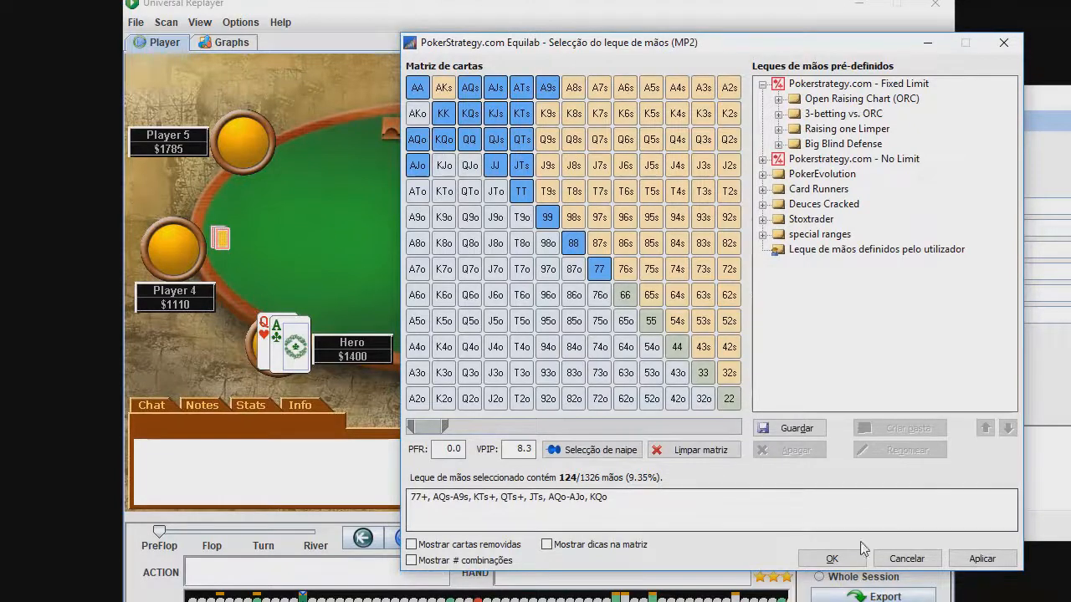
click(832, 558)
Set the MP3 hand to AcQh and evaluate its equity against the MP2 range
click(716, 229)
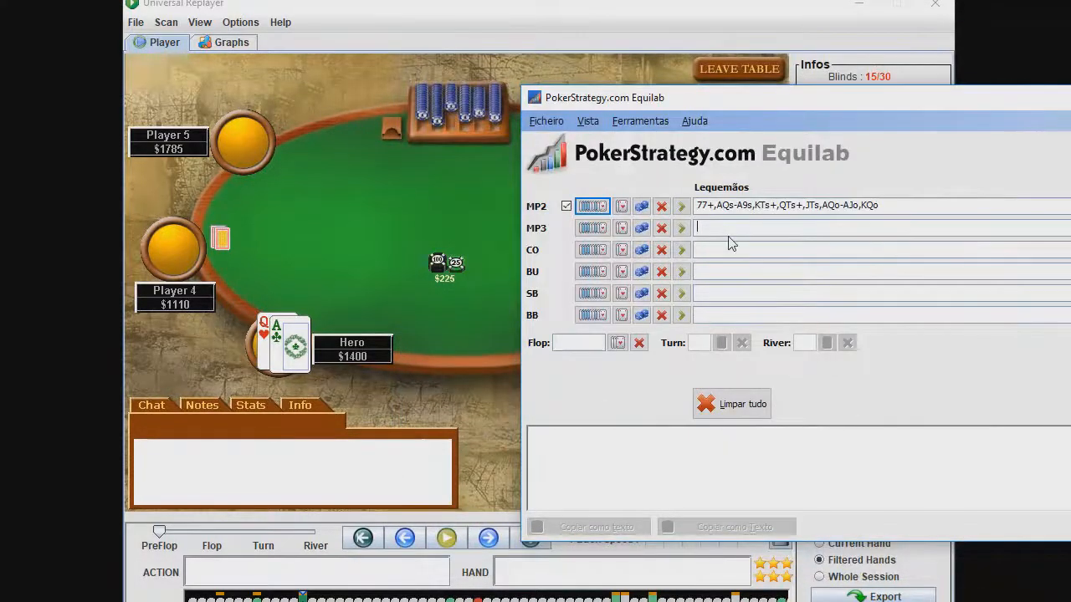
text(AcQh)
drag(781, 104, 418, 60)
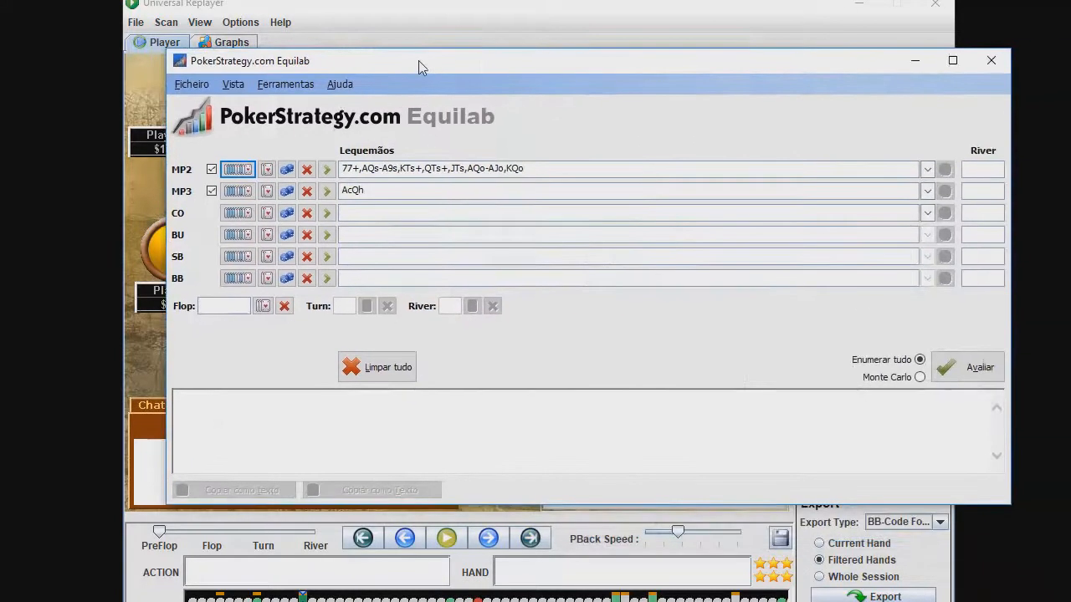
click(970, 375)
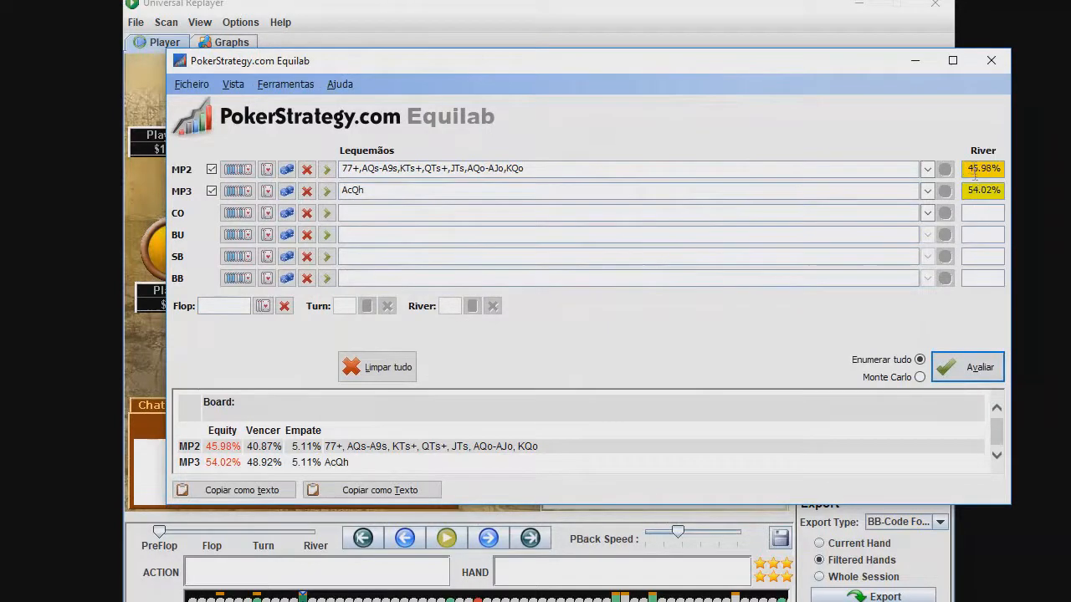
drag(970, 190, 1007, 191)
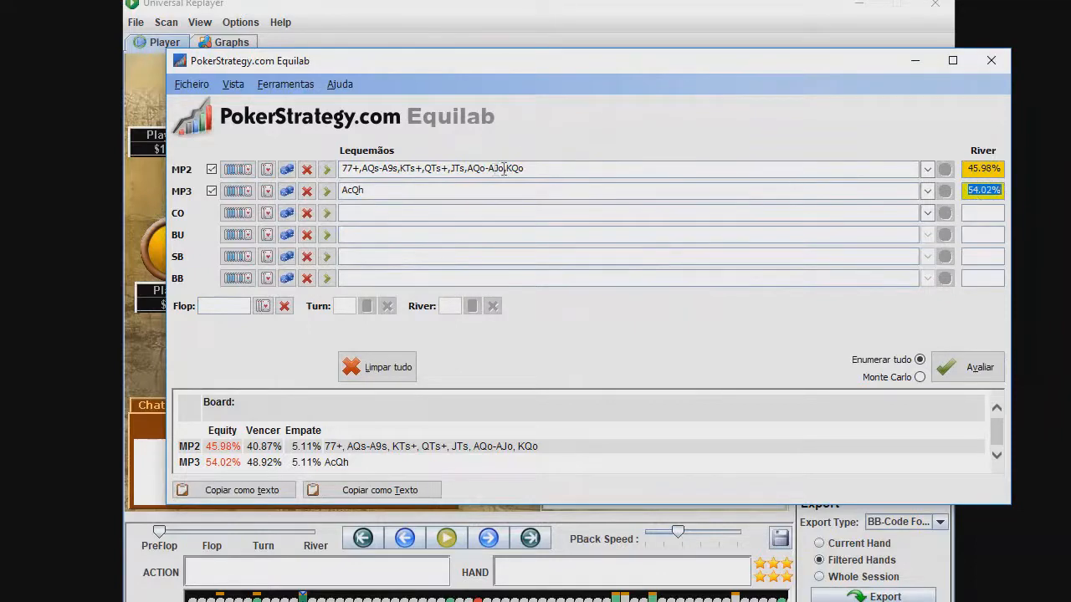
Set the Equilab flop to 8c4d2d after checking the replayed hand behind the window
drag(319, 57, 1069, 146)
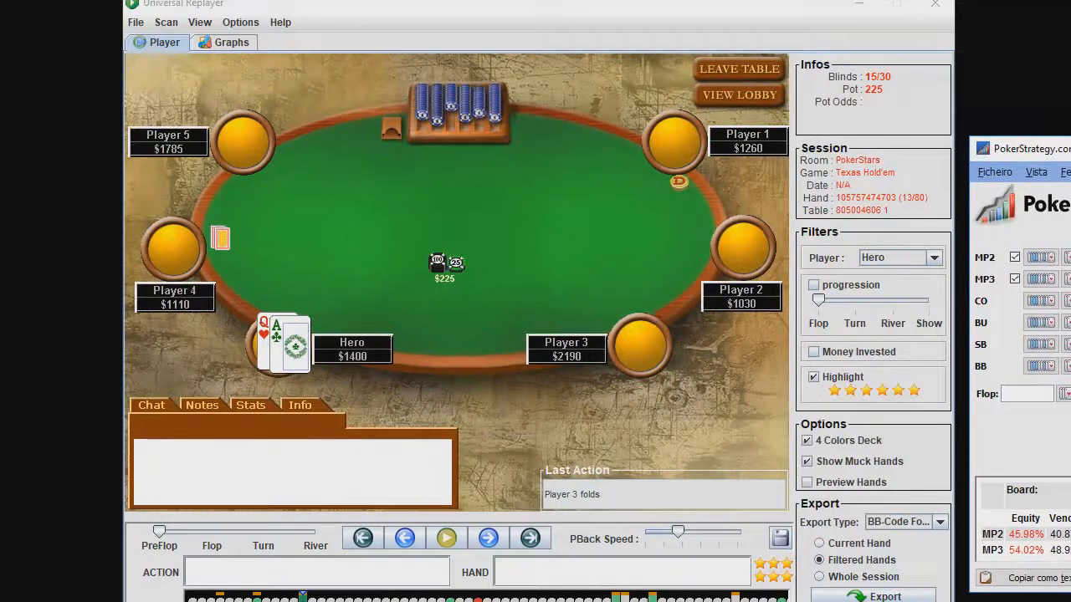
drag(1029, 148, 234, 102)
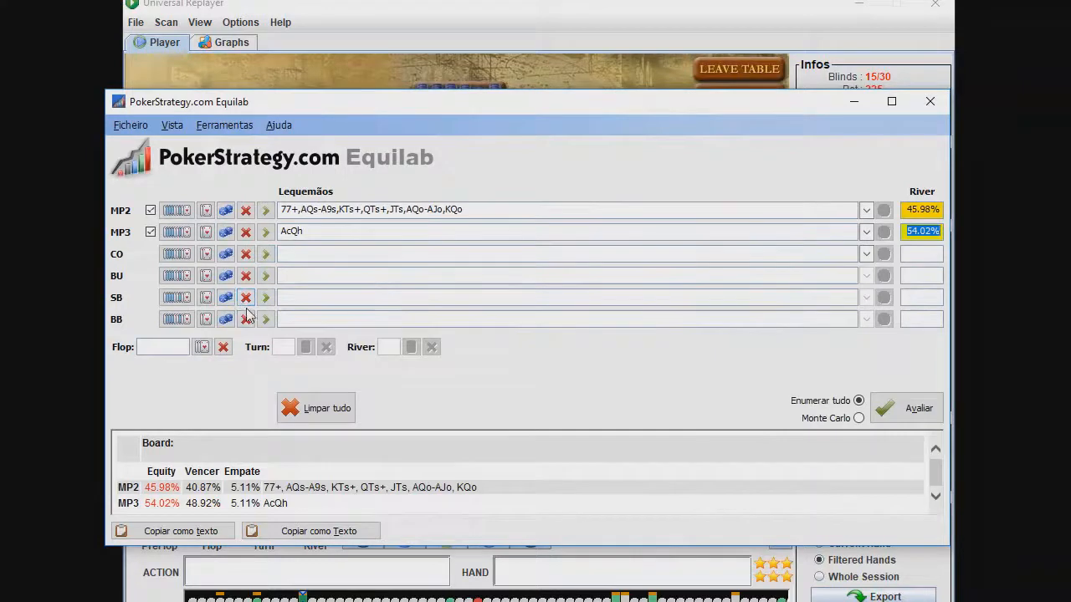
click(164, 346)
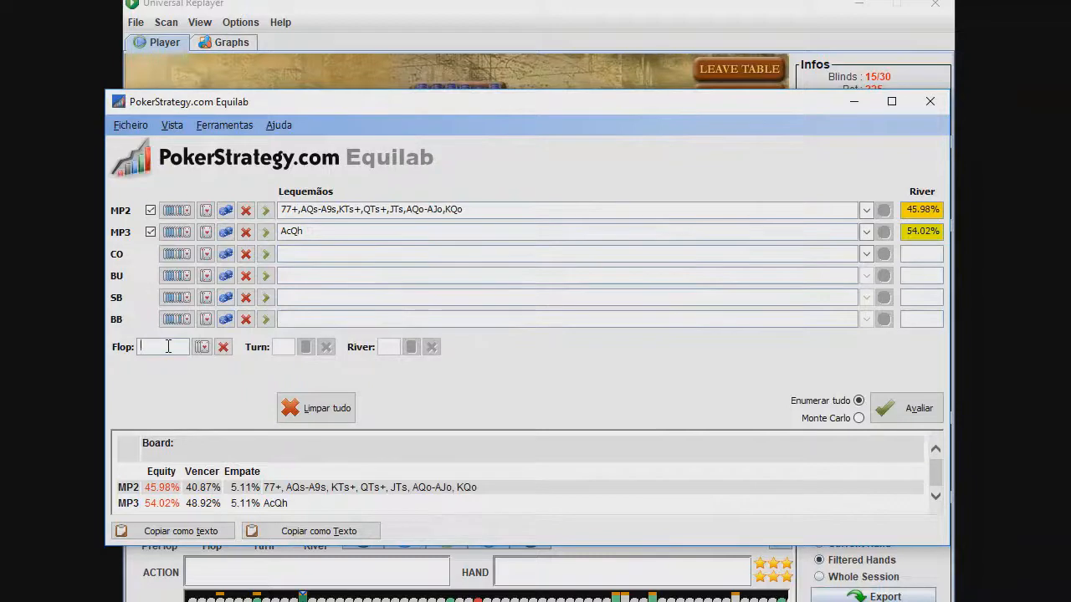
text(8)
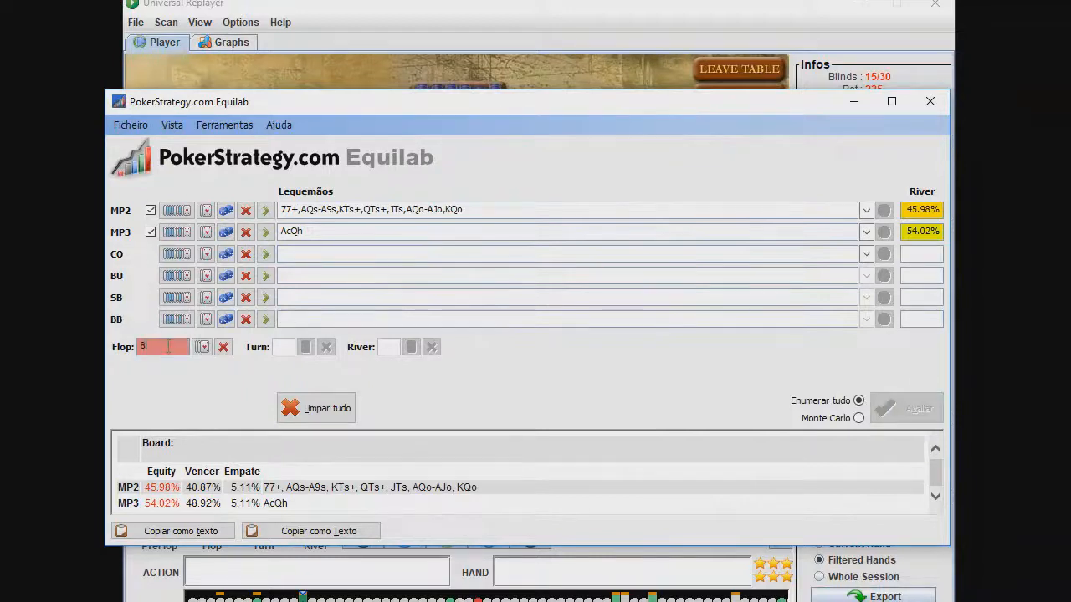
text(c)
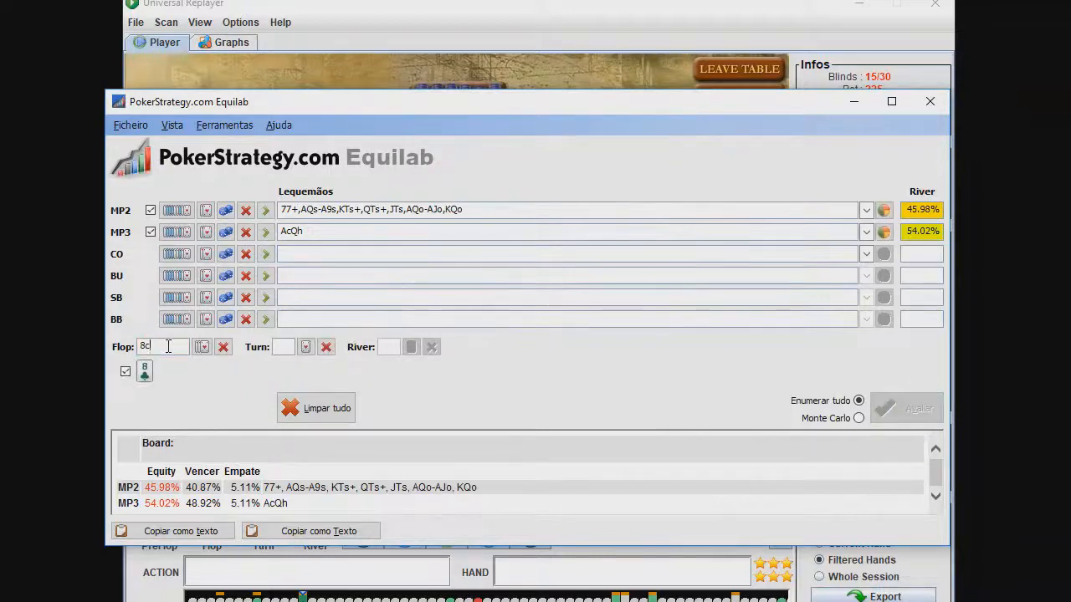
text(,4)
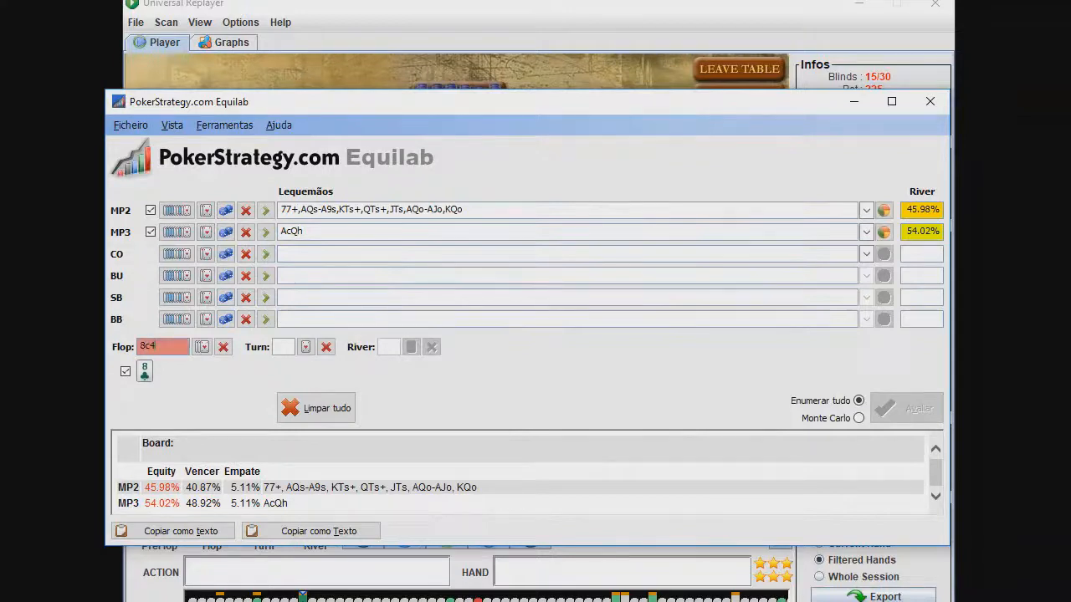
text(d)
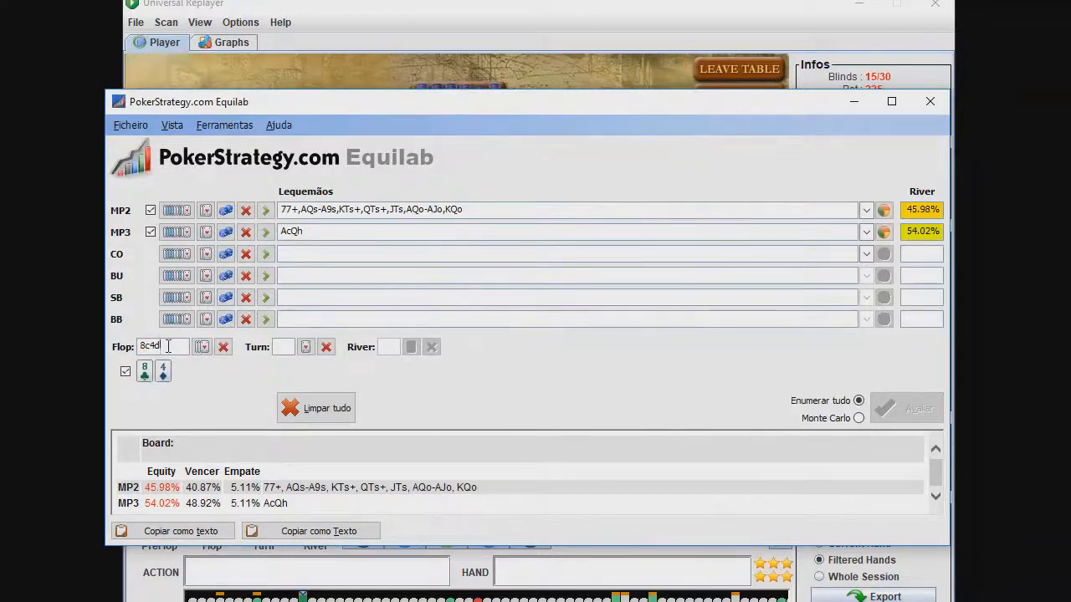
text(2c)
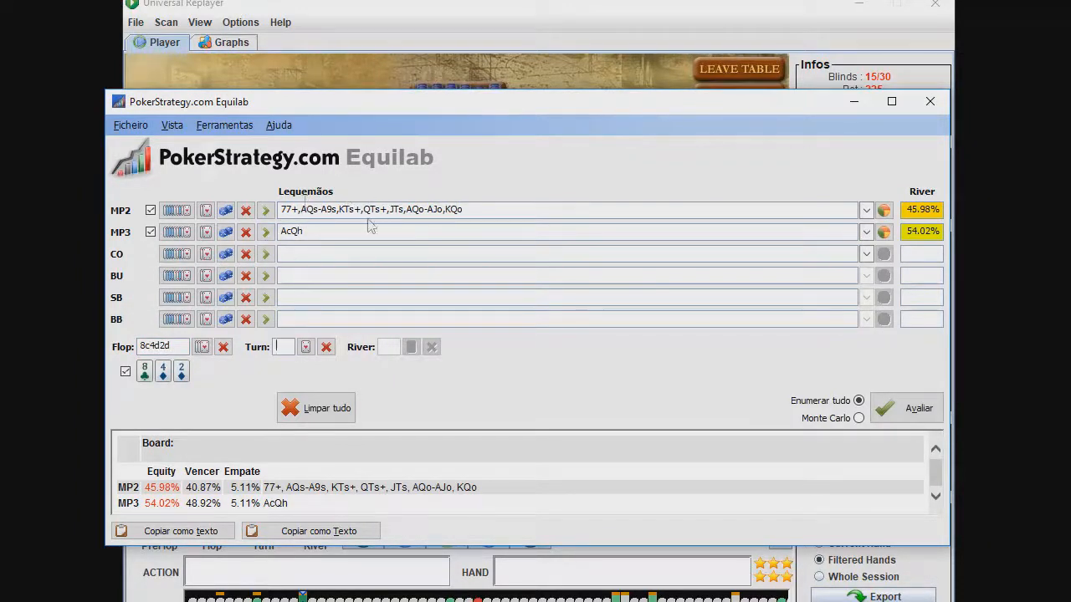
Review the MP2 range in the hand matrix and leave the range selection without applying changes
click(177, 210)
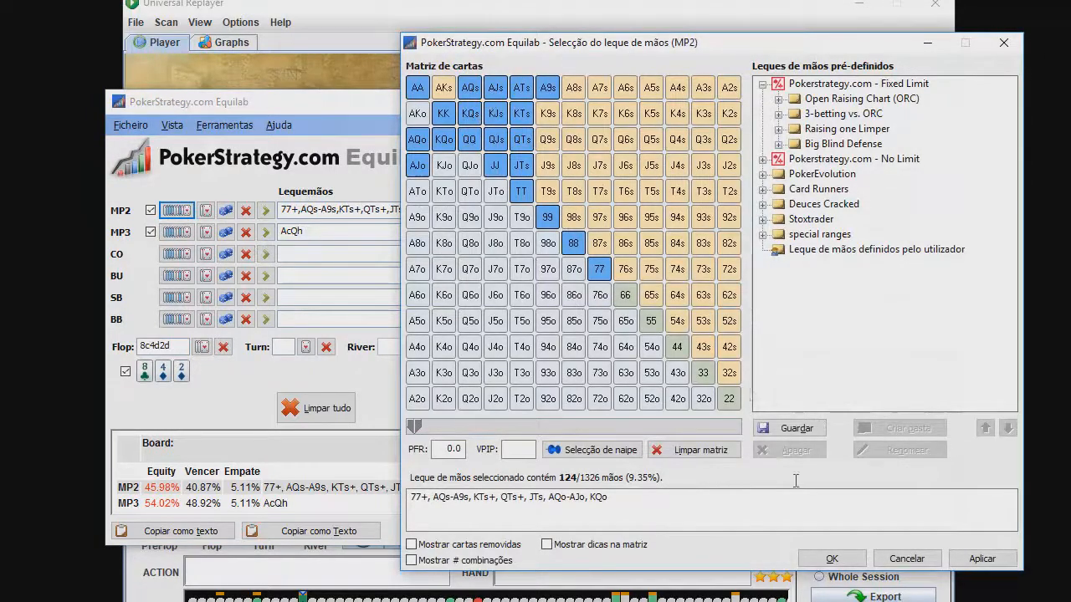
click(907, 559)
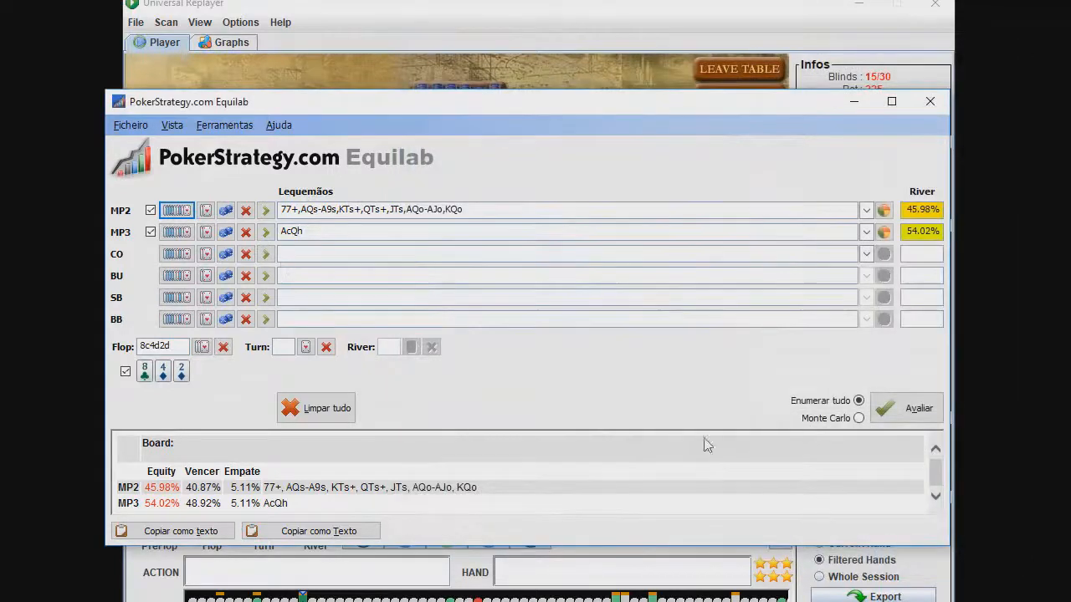
Evaluate the equities on the 8c4d2d flop, and evaluate them again with the flop set to 8c4dQd
click(886, 408)
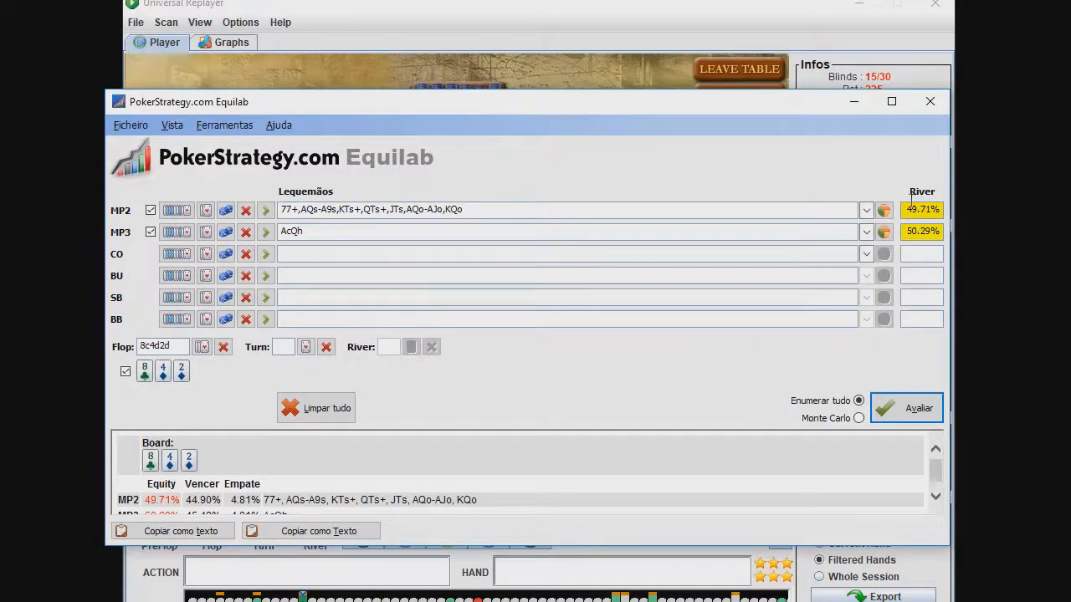
drag(424, 106, 468, 115)
click(189, 356)
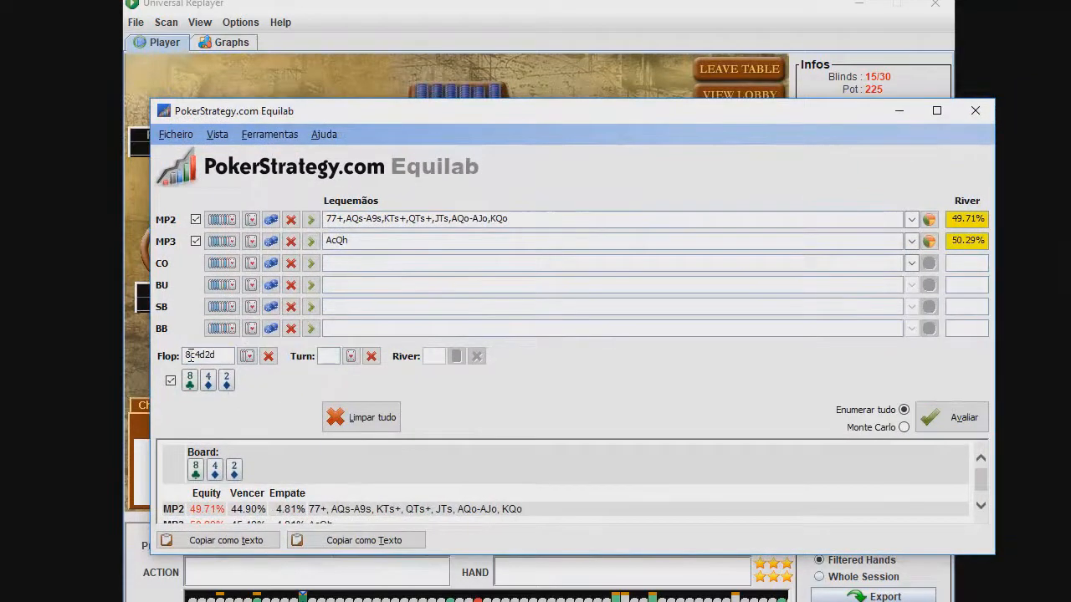
click(206, 355)
text(Qd)
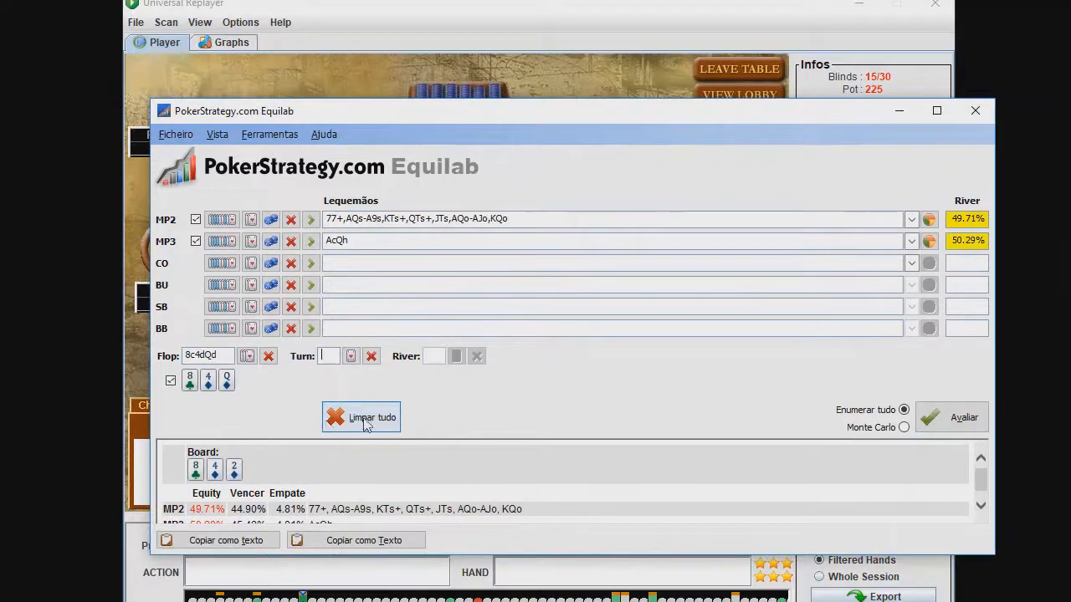
click(965, 423)
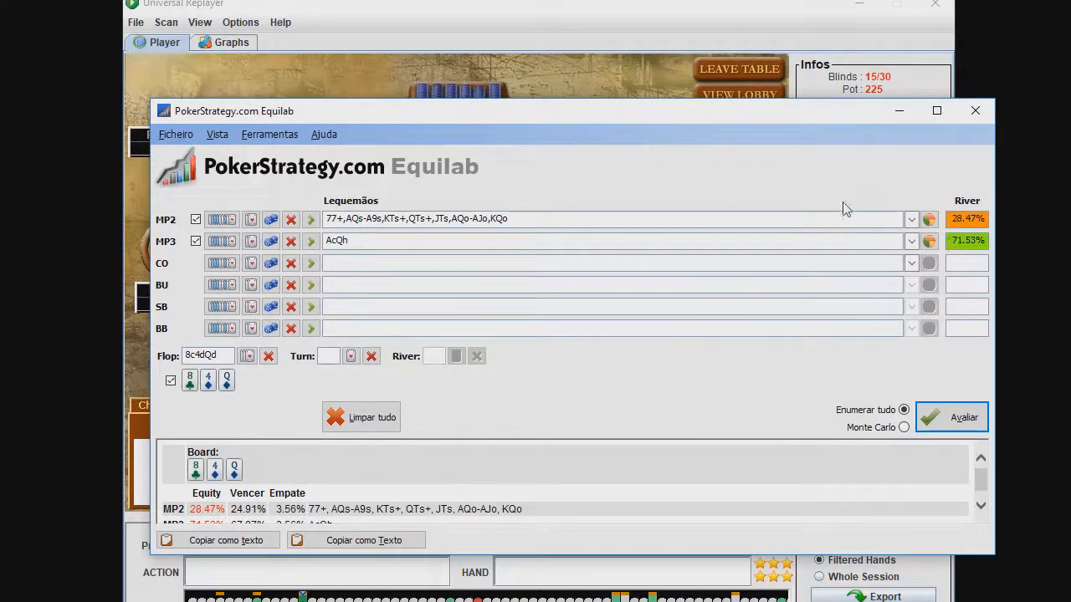
drag(444, 108, 406, 95)
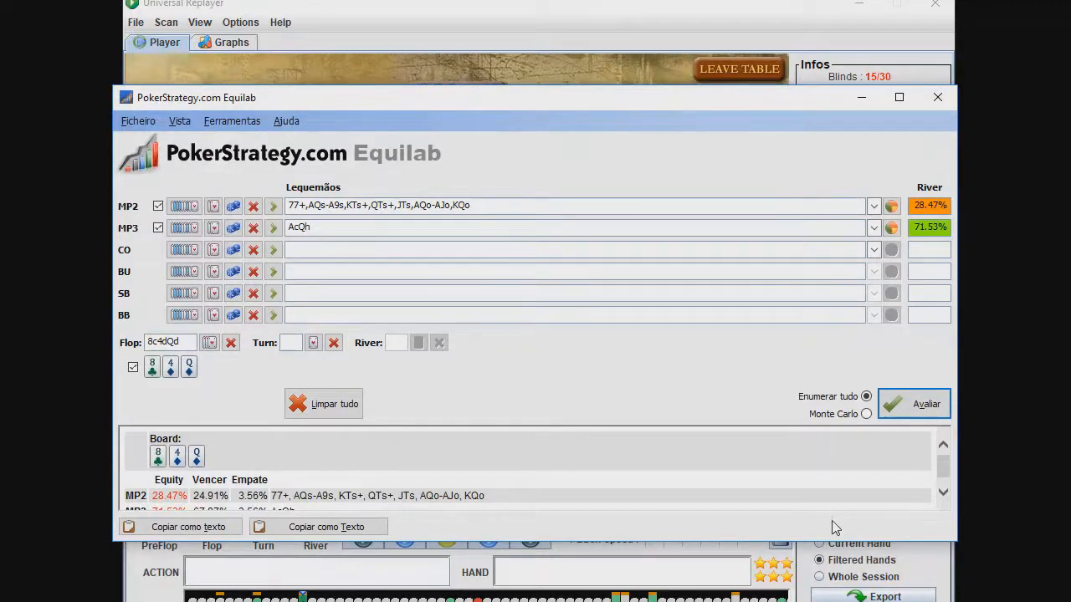
Minimise Equilab and step the replayed hand back to the point where the Hero is dealt QhAc
click(860, 99)
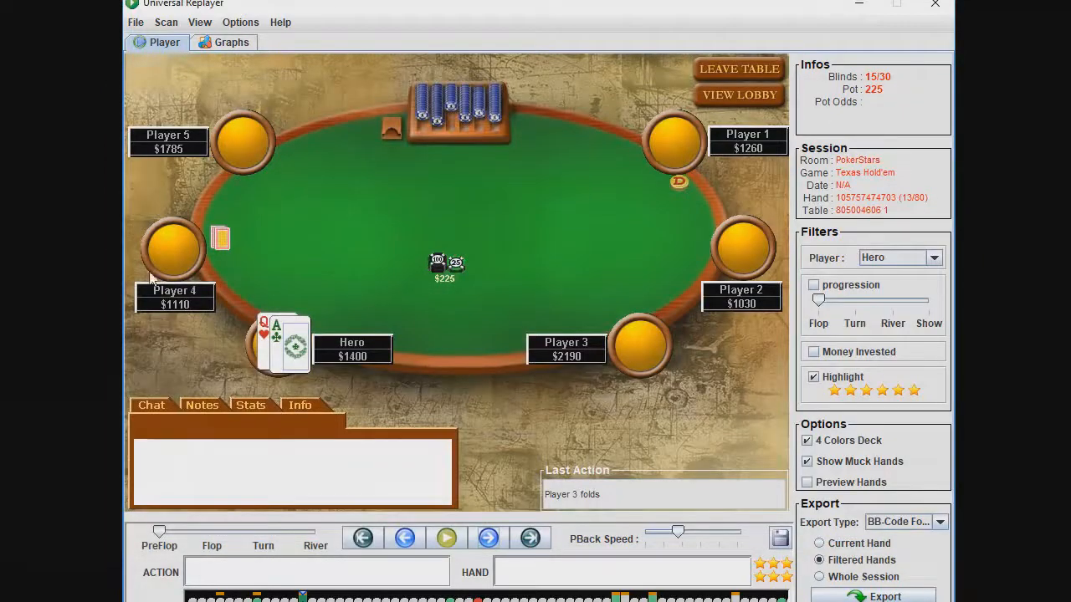
click(405, 538)
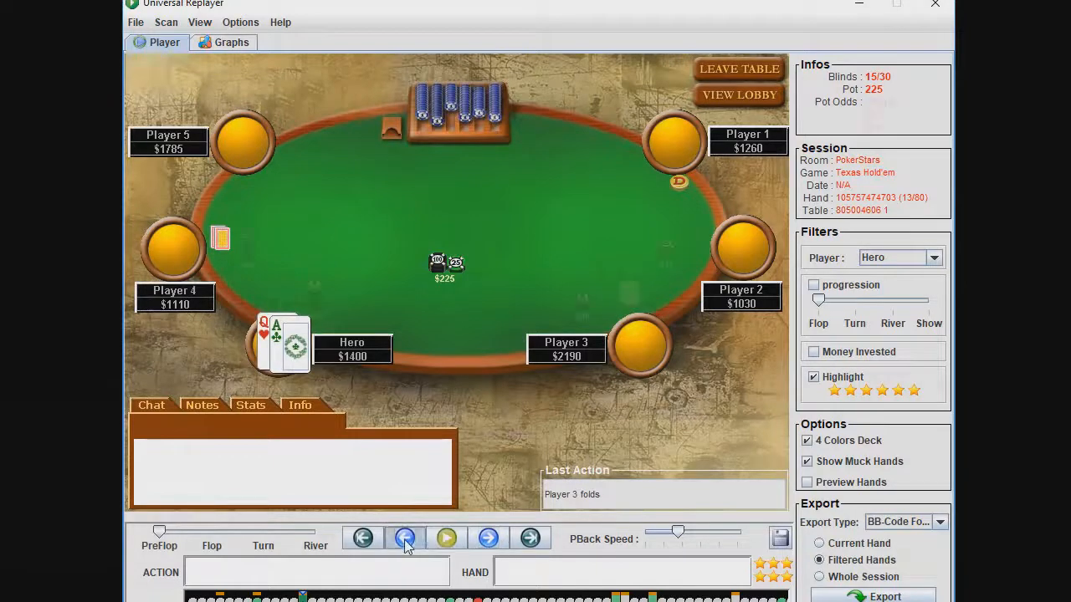
click(405, 538)
click(405, 538)
click(405, 538)
click(405, 537)
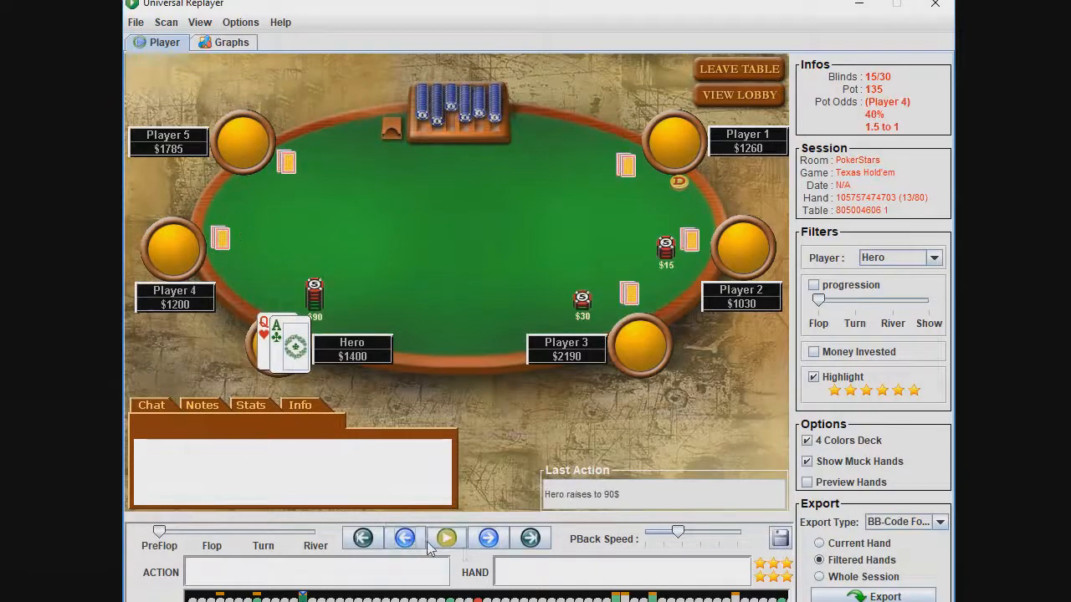
click(405, 538)
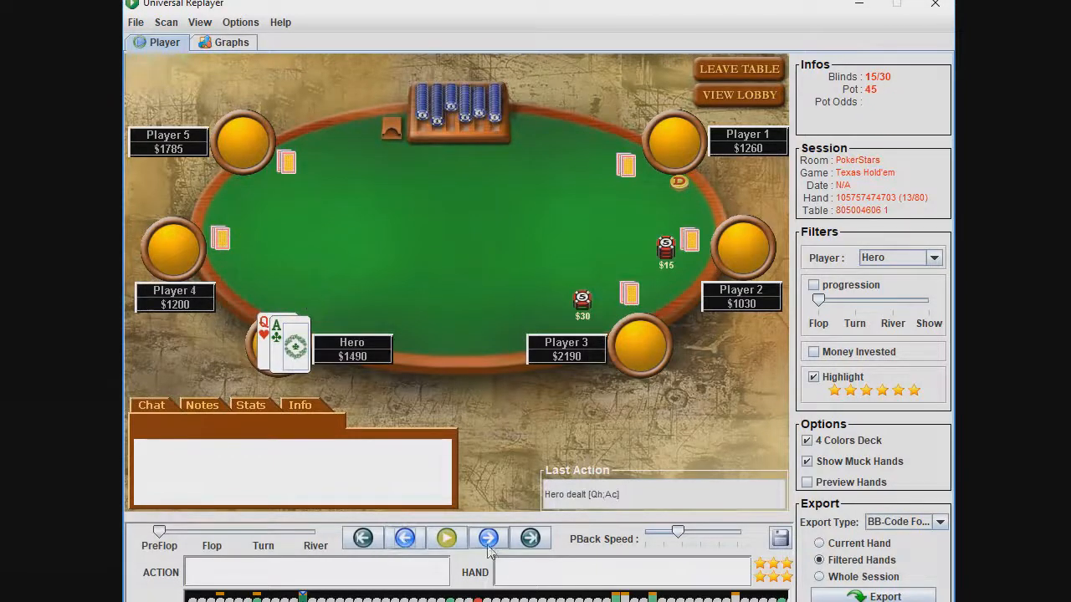
Step the replay forward through the preflop action until the flop is dealt
click(488, 538)
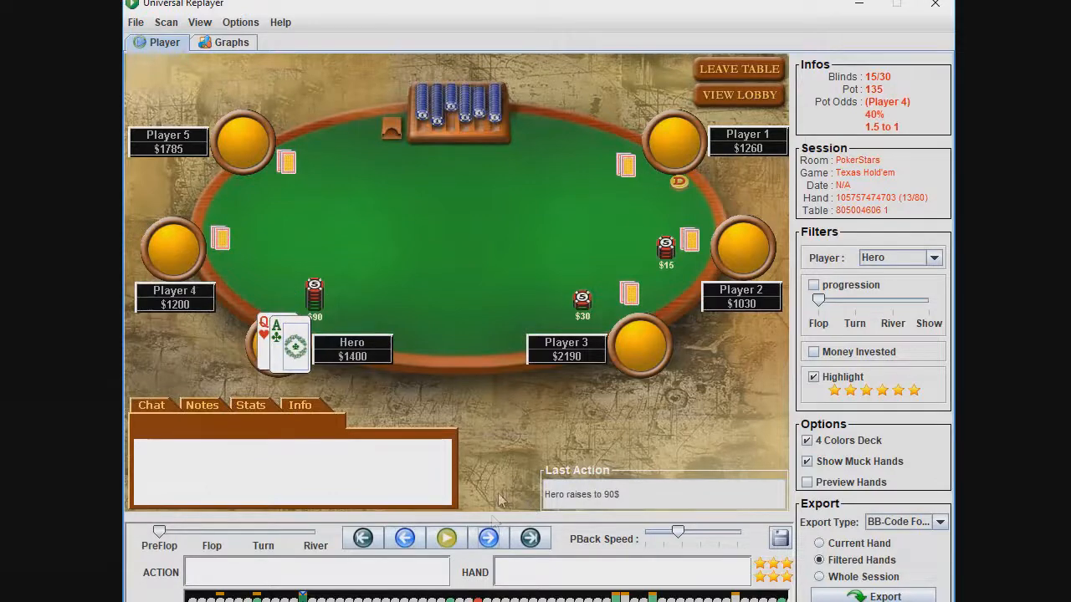
click(489, 538)
click(488, 538)
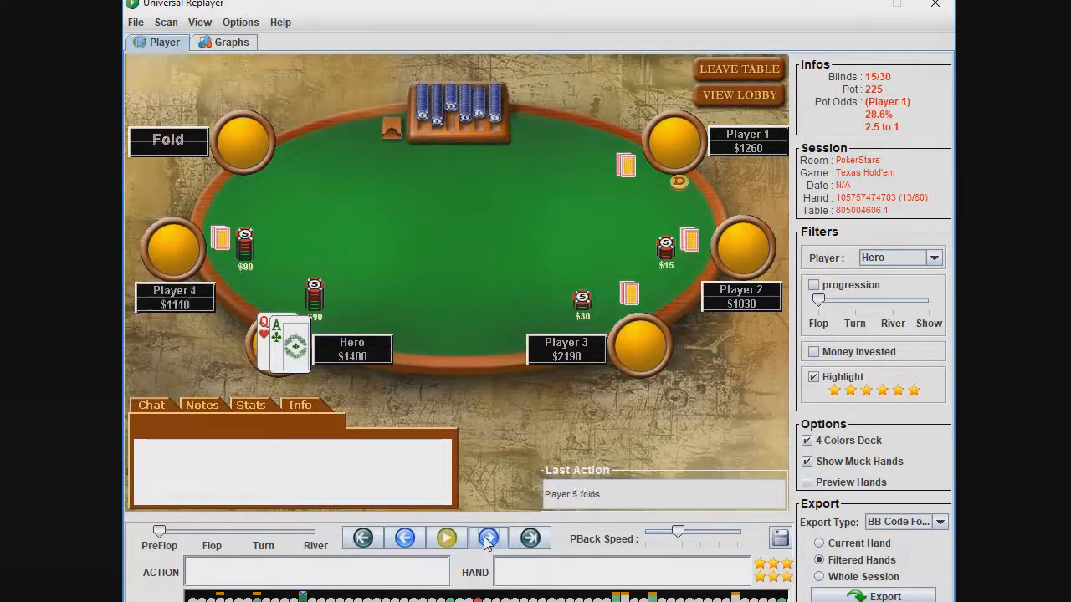
click(488, 538)
click(488, 538)
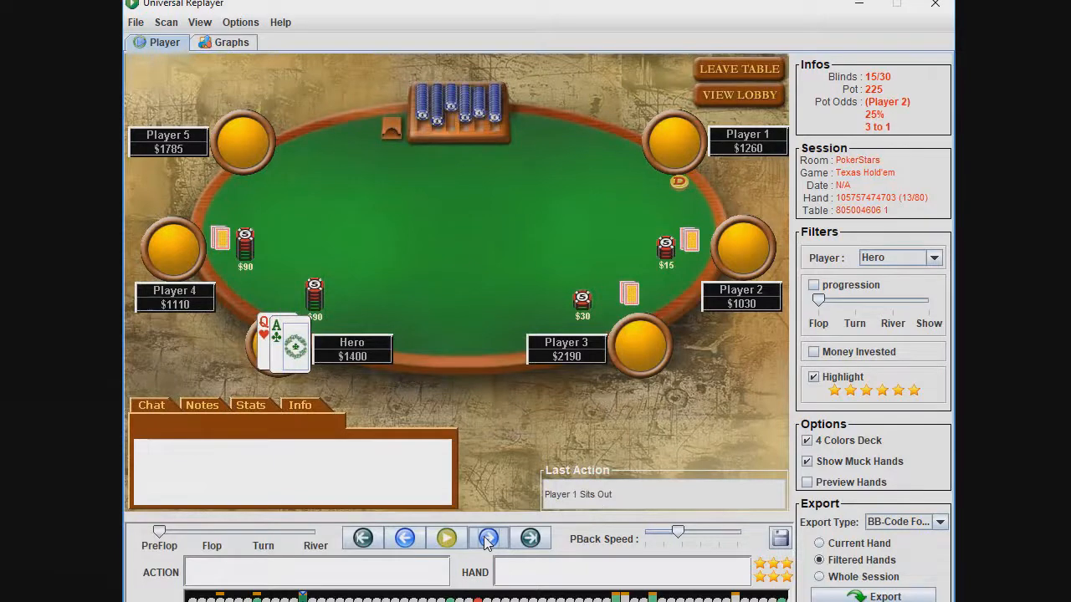
click(489, 538)
click(488, 539)
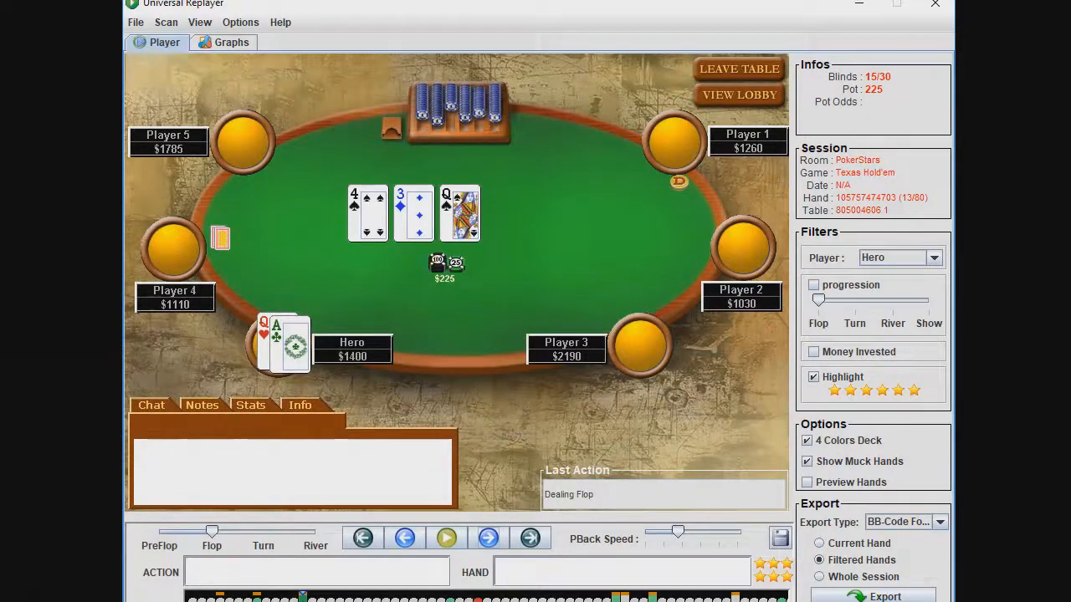
Switch to Flopzilla, reposition its window, and return to the replayer to check the flop
click(477, 601)
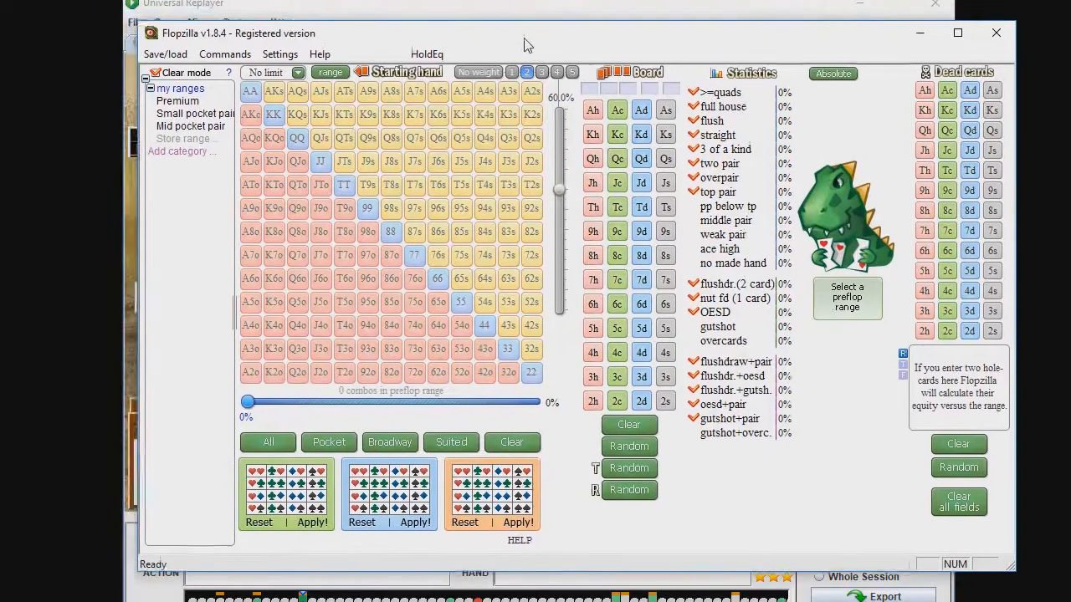
drag(494, 31, 534, 18)
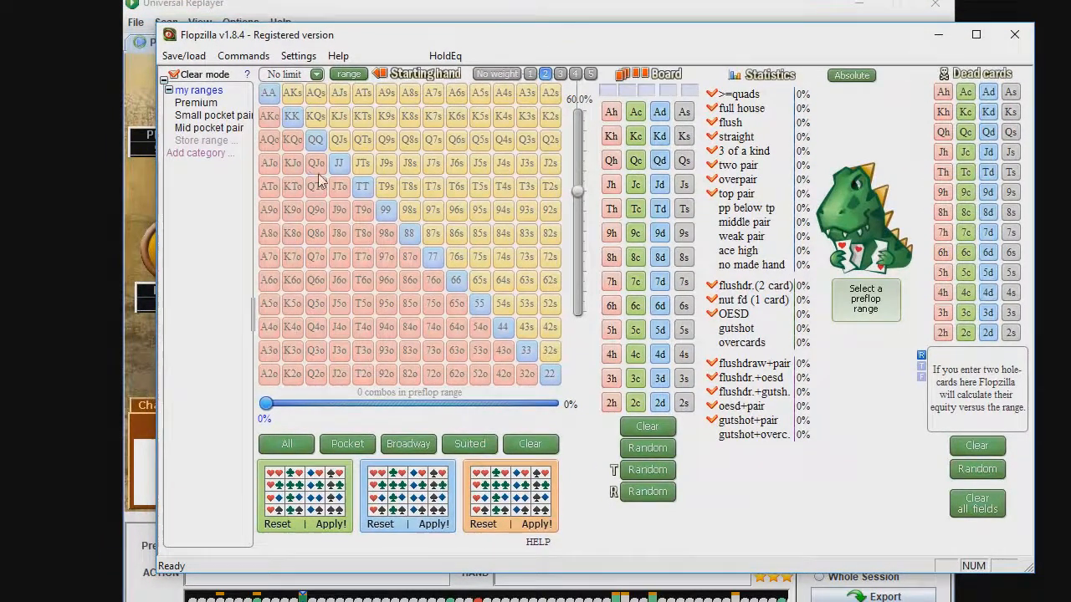
drag(447, 38, 484, 46)
click(485, 10)
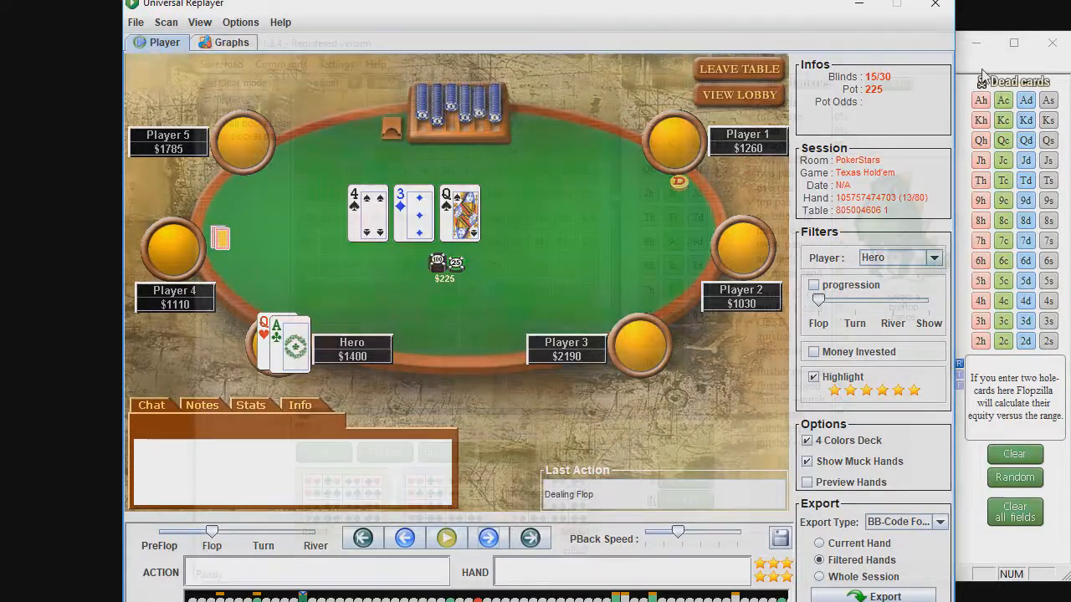
Select the pocket pairs 77 through AA as the starting range in Flopzilla, leaving out 87s
key(alt+Tab)
click(470, 264)
drag(465, 261, 353, 153)
click(329, 124)
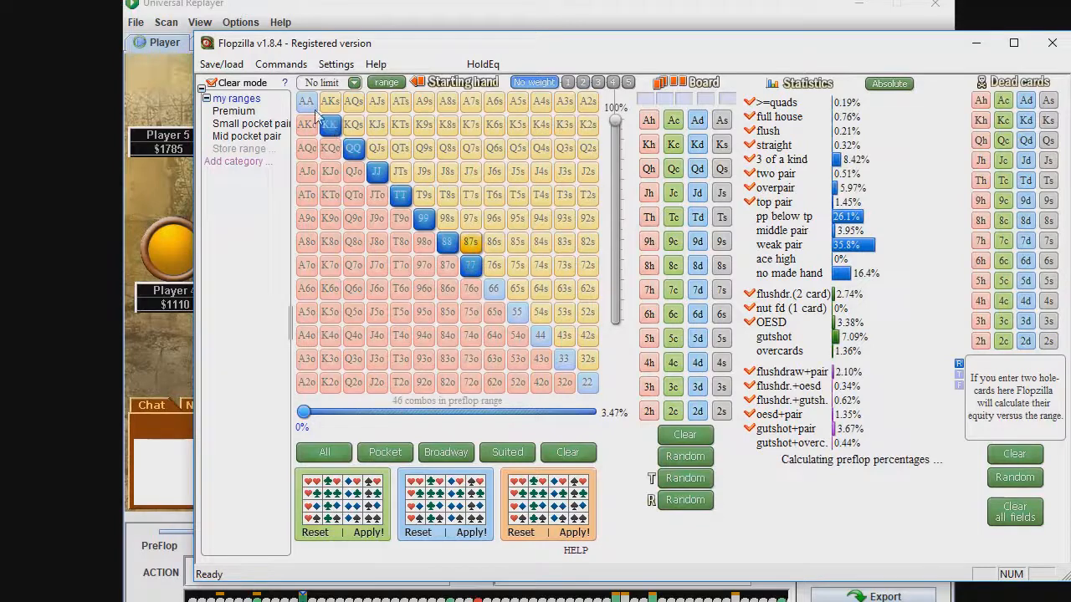
click(307, 102)
click(471, 242)
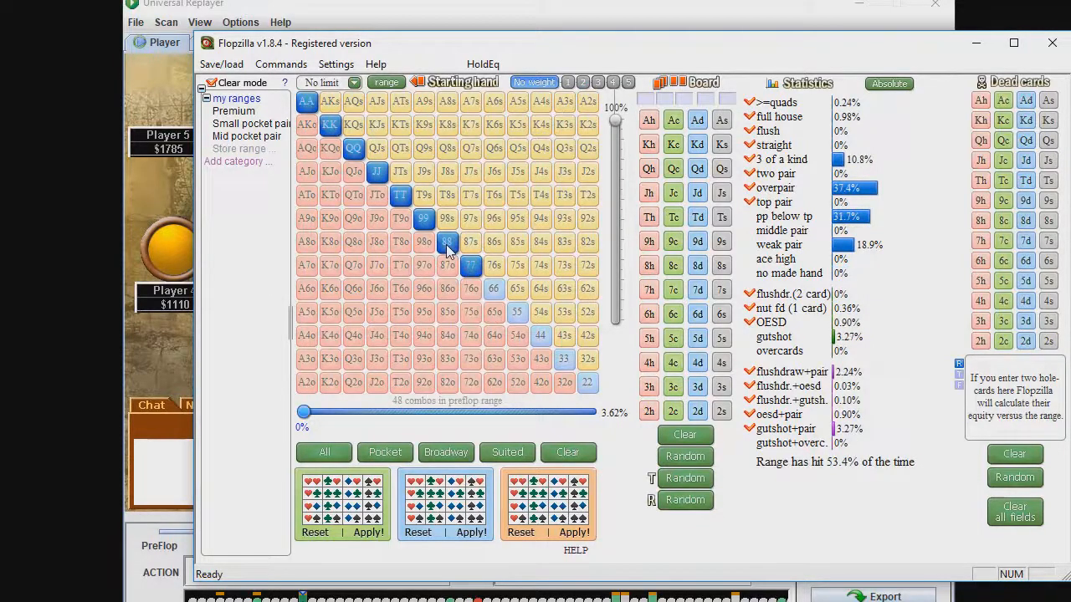
Add AKs-A9s, KQs-KTs and QJs to the starting range, and check the replayed hand
mouse_move(335, 102)
mouse_down()
mouse_move(386, 102)
mouse_move(358, 125)
mouse_move(394, 125)
mouse_move(378, 148)
mouse_move(425, 104)
mouse_up()
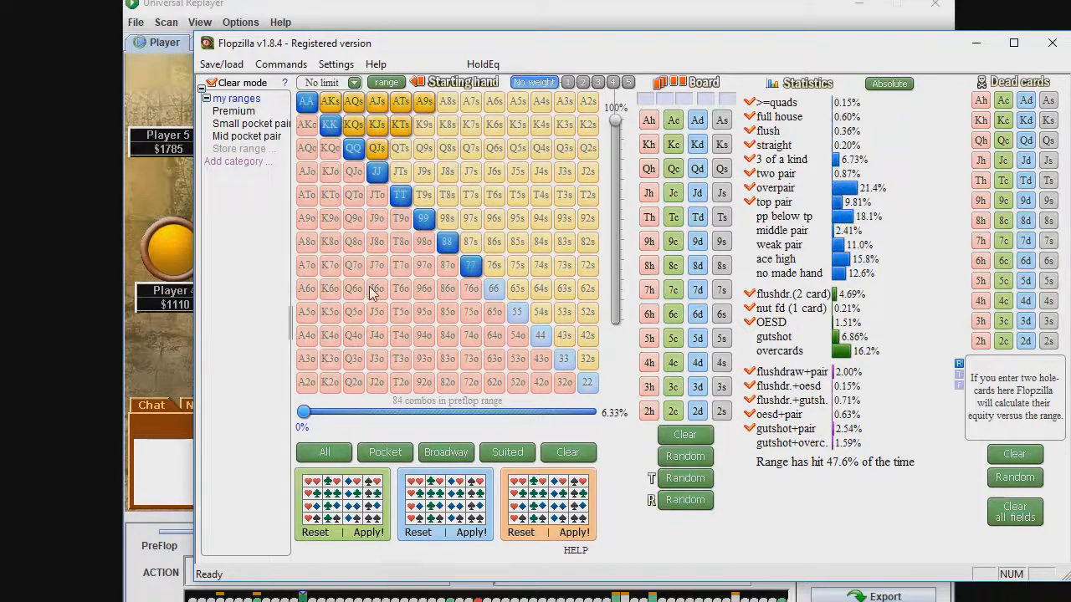
key(alt+Tab)
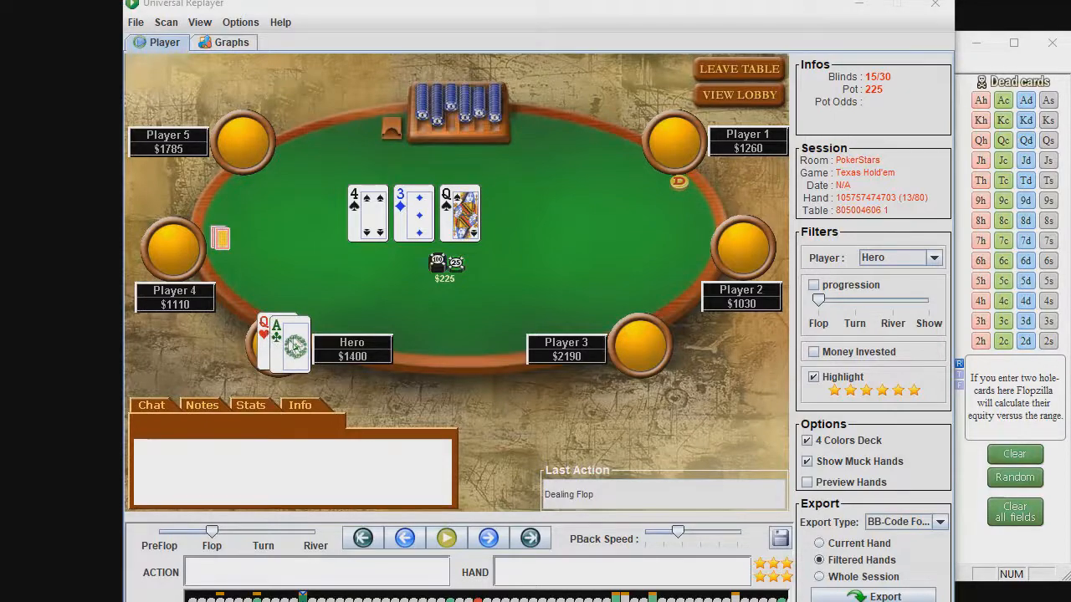
click(982, 77)
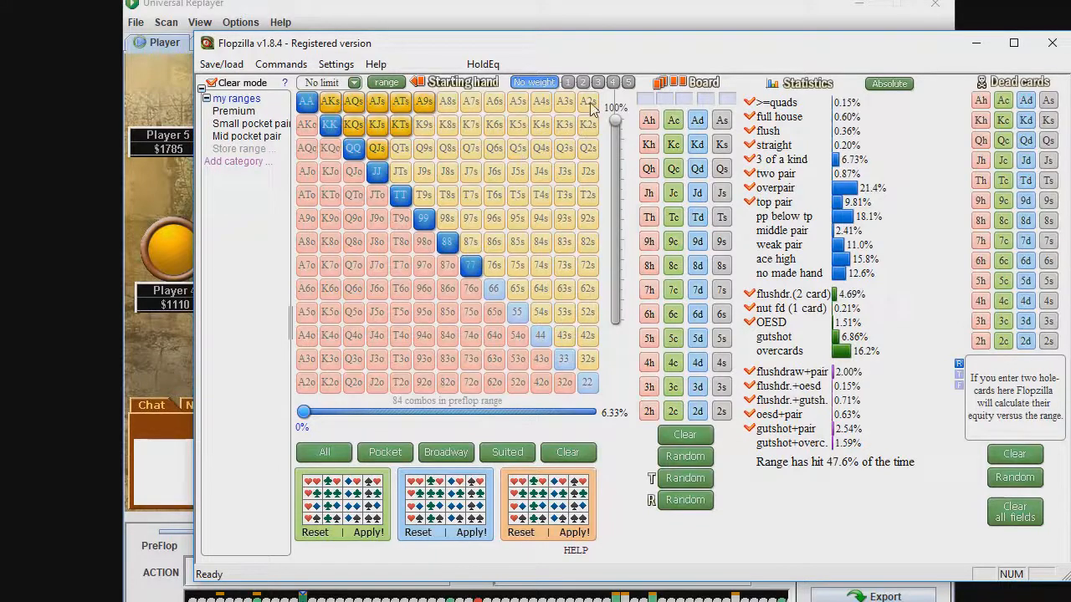
Add the offsuit hands AKo-AJo and KQo plus the suited QTs and JTs to the range
drag(307, 124, 306, 172)
click(330, 150)
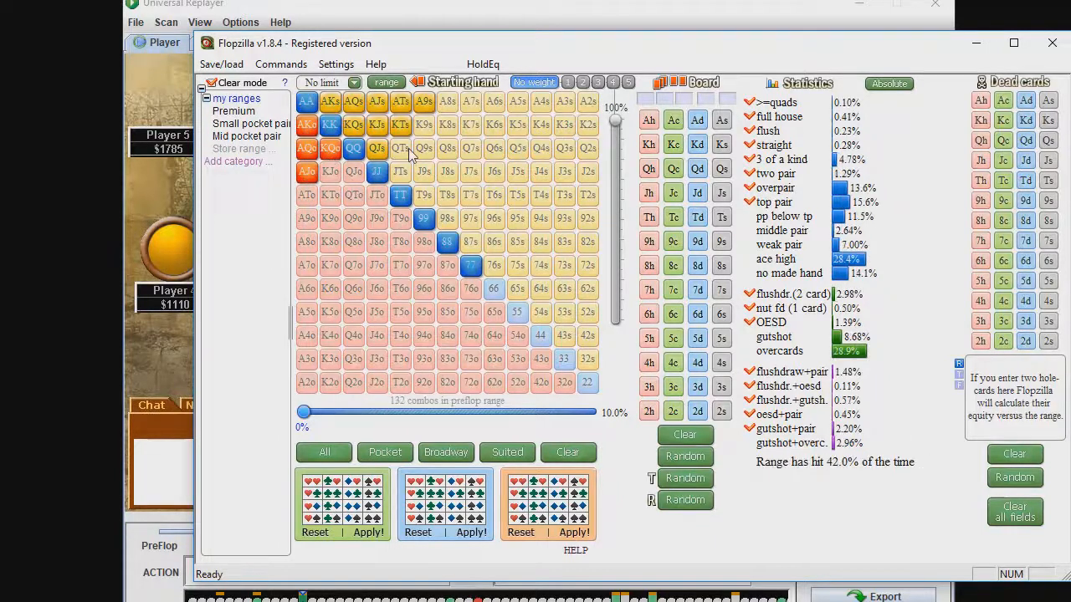
drag(403, 149, 403, 172)
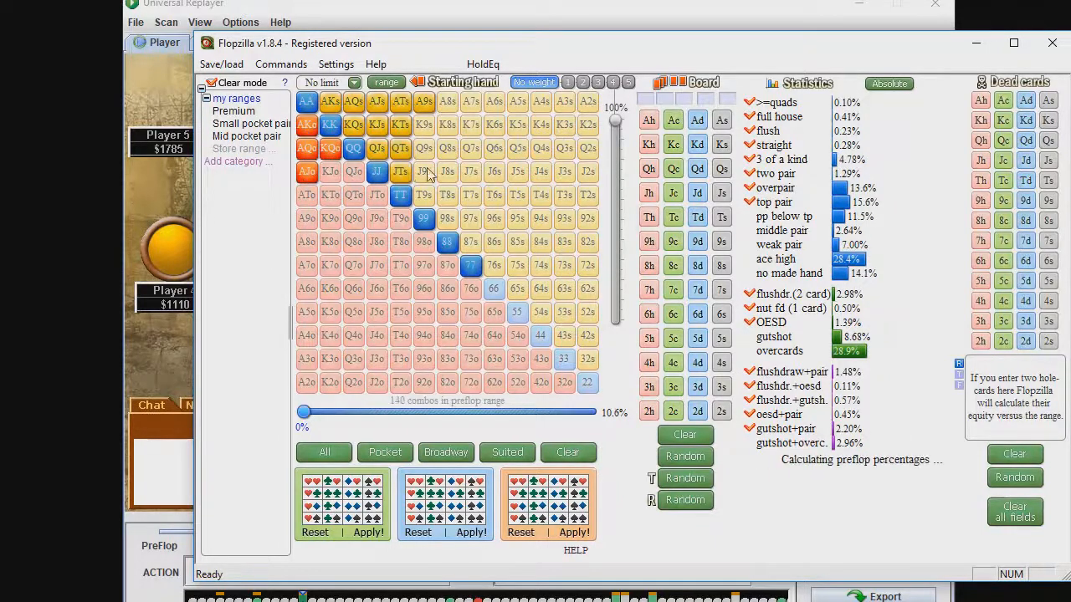
Add the suited connectors T9s, 98s and 87s together with A8s to the range
click(424, 195)
click(447, 218)
click(470, 244)
click(447, 103)
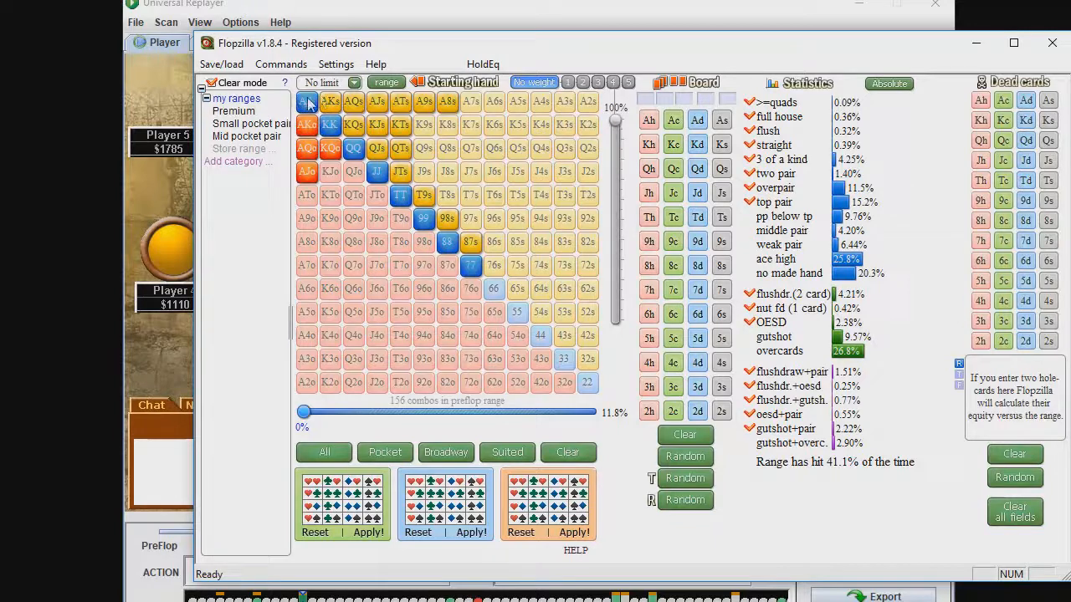
Recheck the hand in the replayer, and apply weight 1 at 50% to KK and QQ in Flopzilla
click(389, 9)
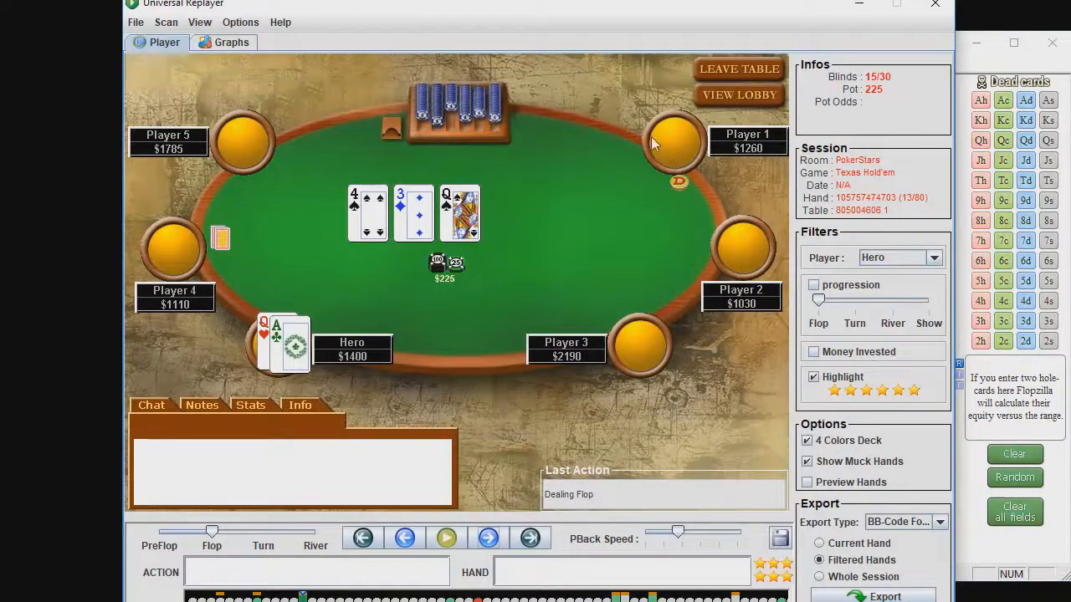
click(973, 77)
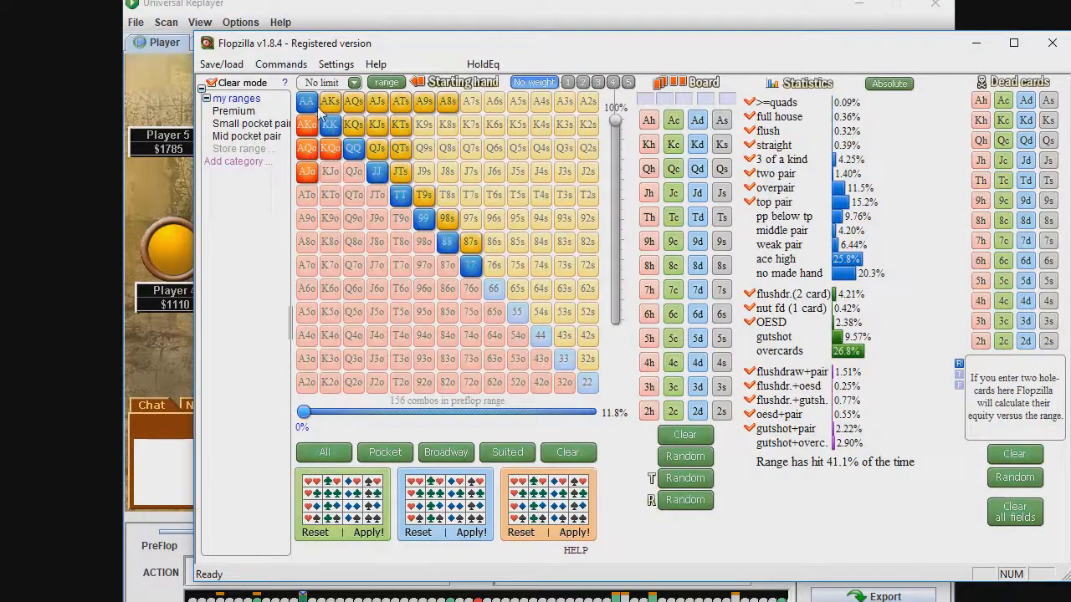
click(567, 82)
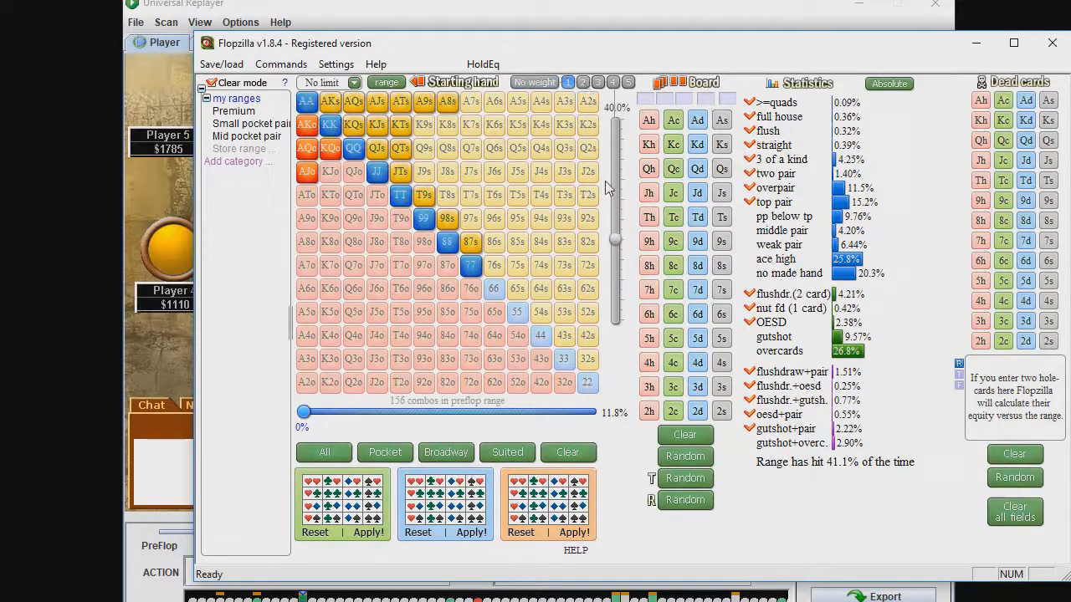
mouse_move(616, 239)
mouse_down()
mouse_move(616, 211)
mouse_move(619, 219)
mouse_up()
click(332, 126)
click(355, 150)
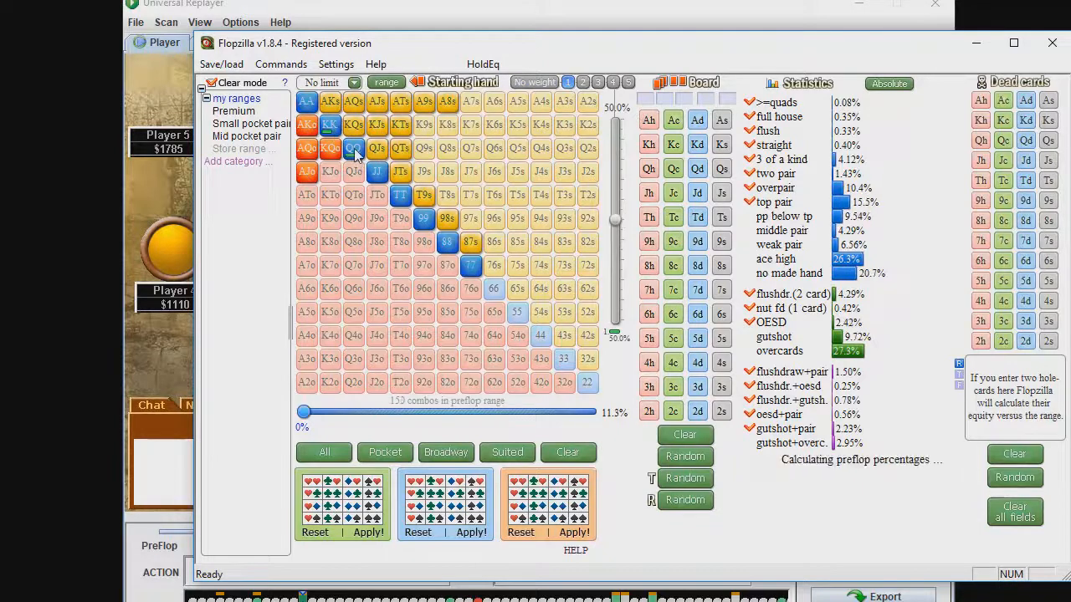
Set weight 2 to 75% and apply it to AA
click(616, 179)
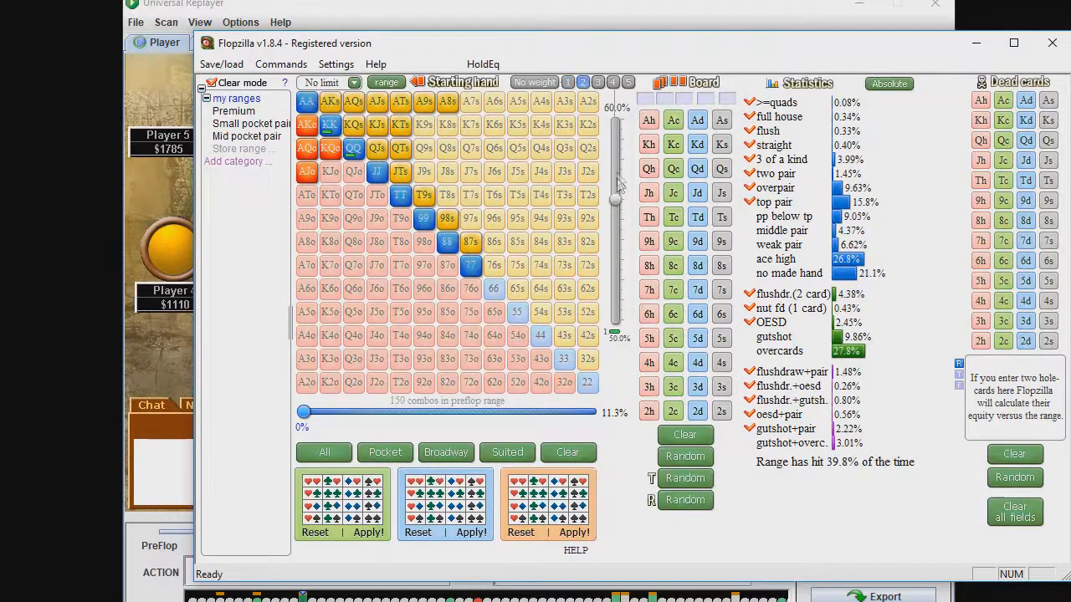
drag(616, 205, 617, 169)
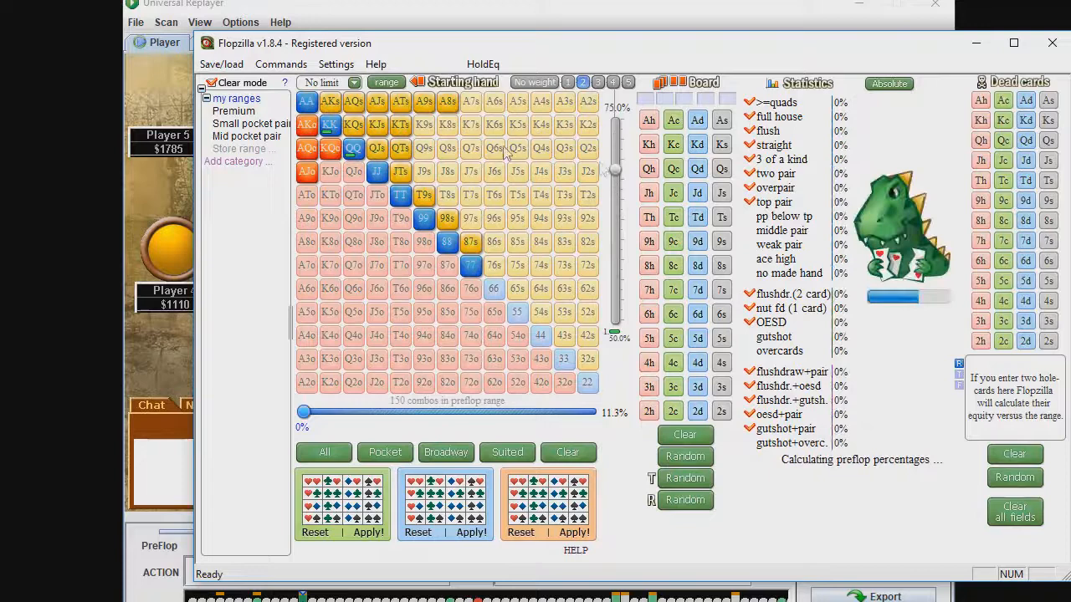
click(307, 102)
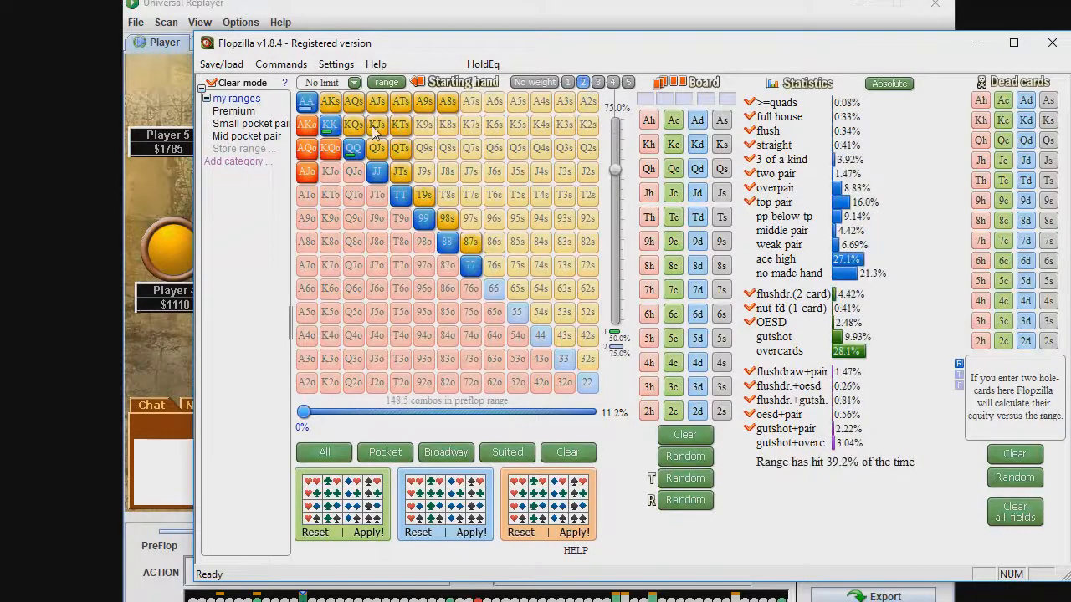
Apply the 50% weight to AKs, and remove AKo from the range with no weight active
click(569, 82)
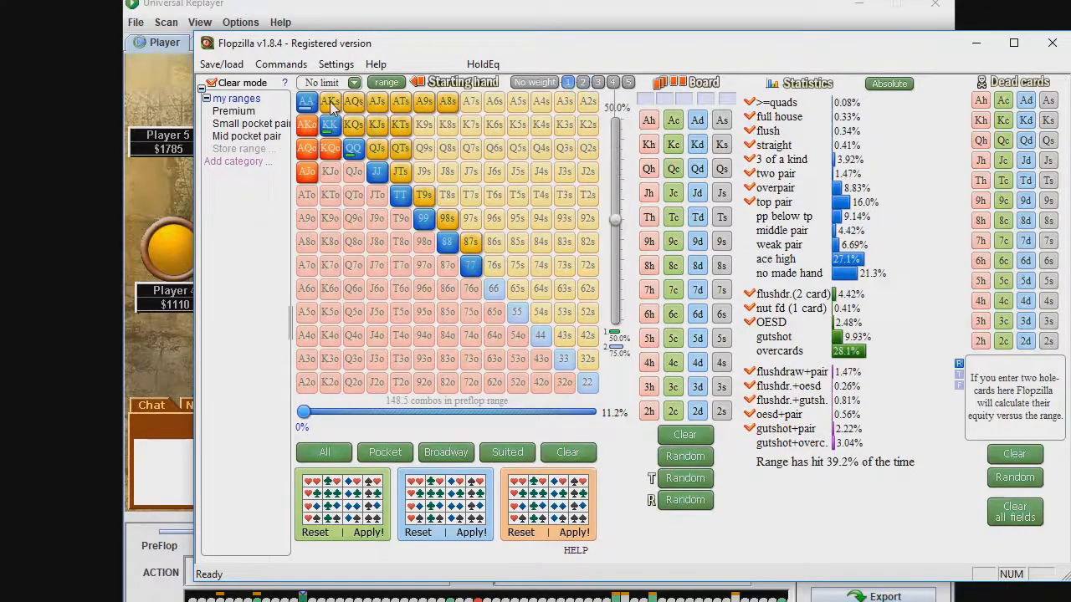
click(331, 103)
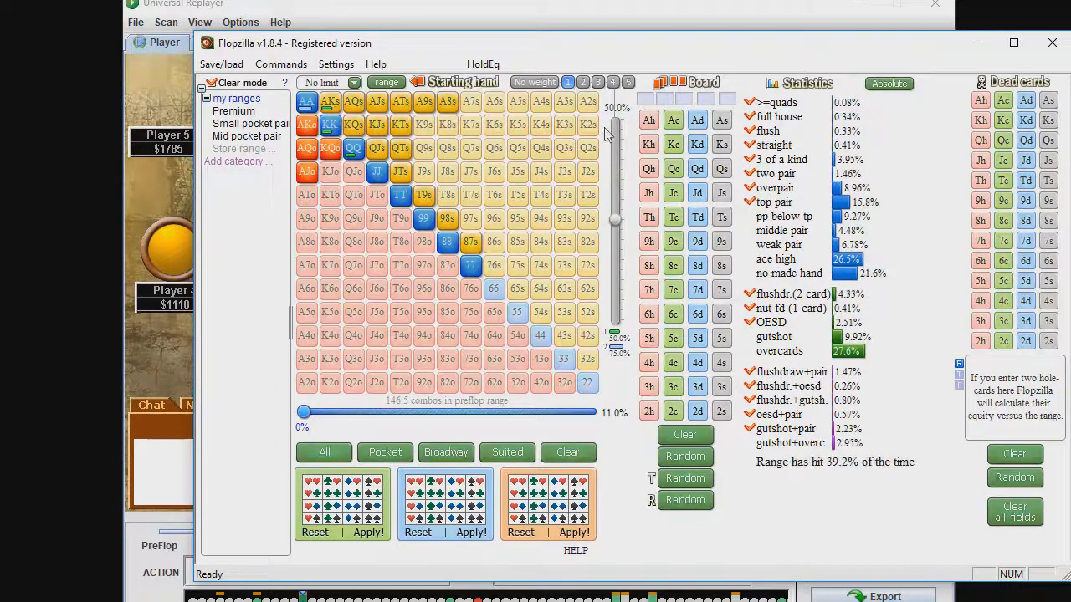
click(532, 84)
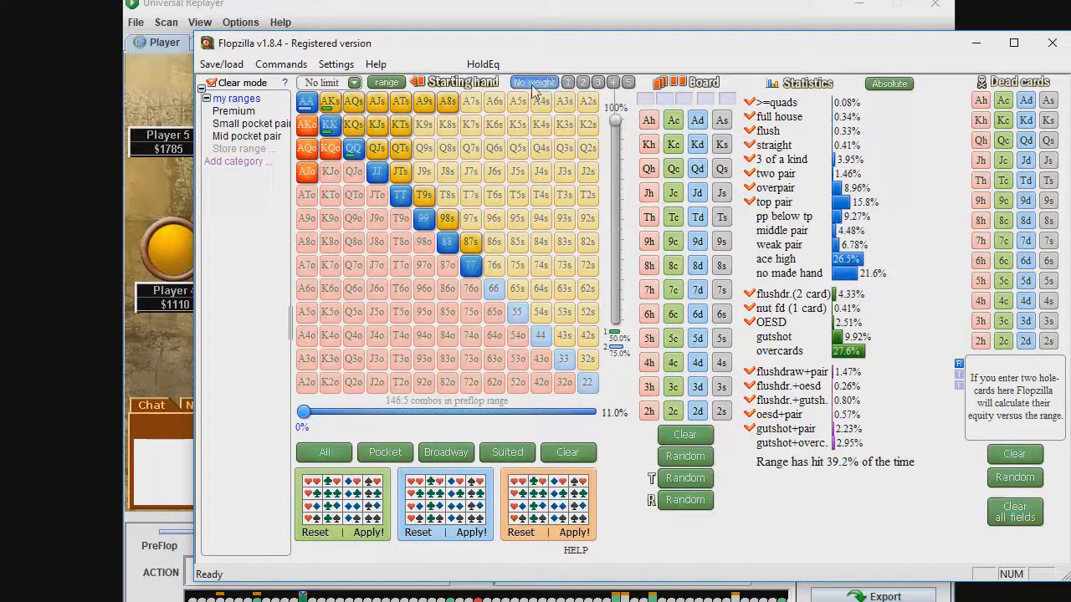
click(308, 125)
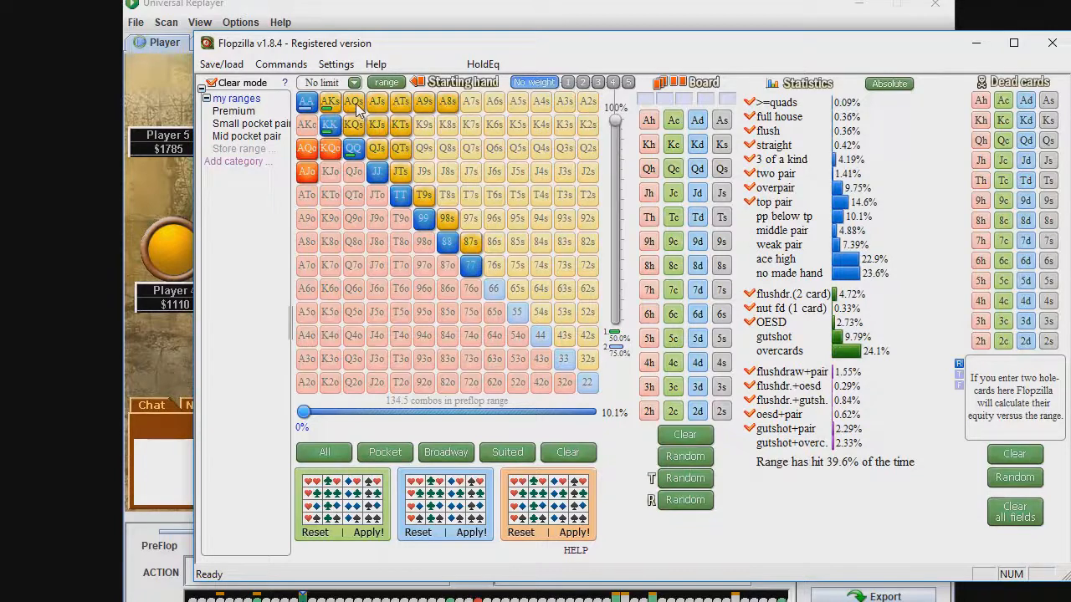
Apply the 50% weight to AQs in the starting-hand range
click(569, 83)
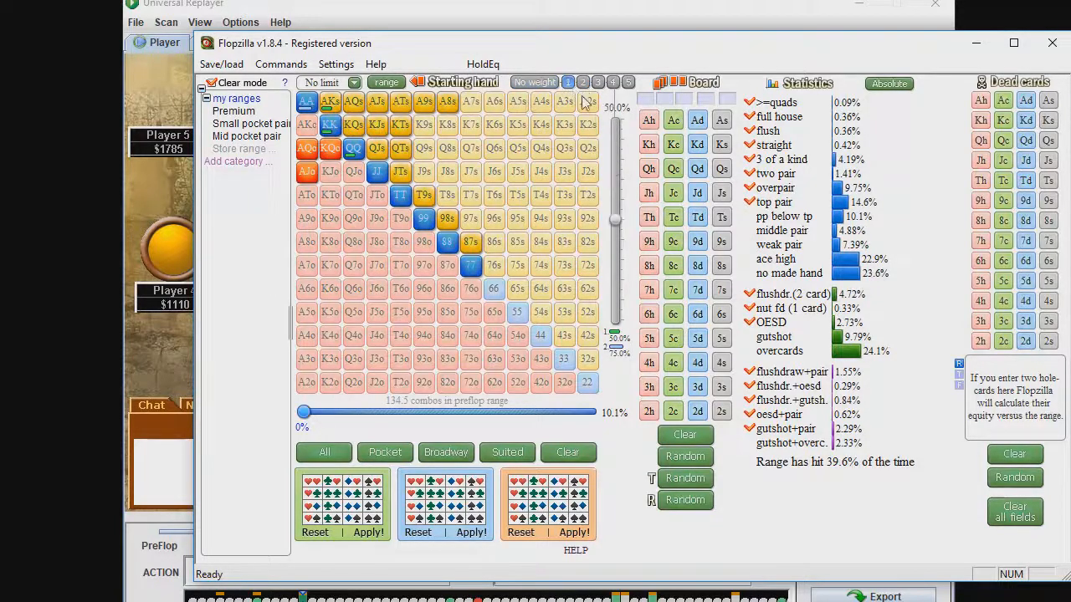
click(356, 102)
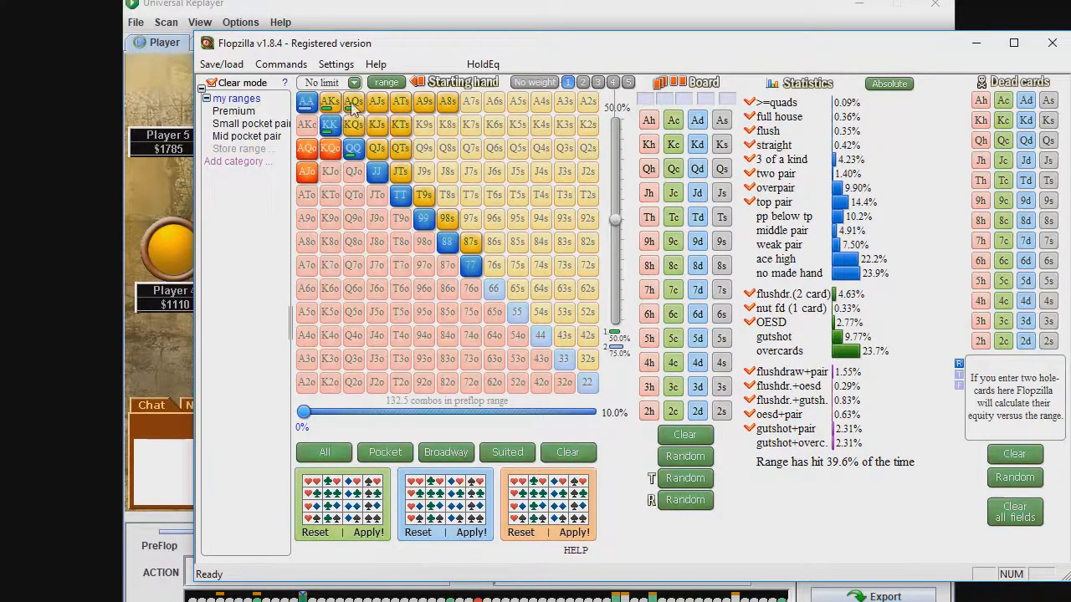
Check the flop in the replayer, and enter 4s, 3d and Qs as the board cards in Flopzilla
drag(640, 43, 558, 44)
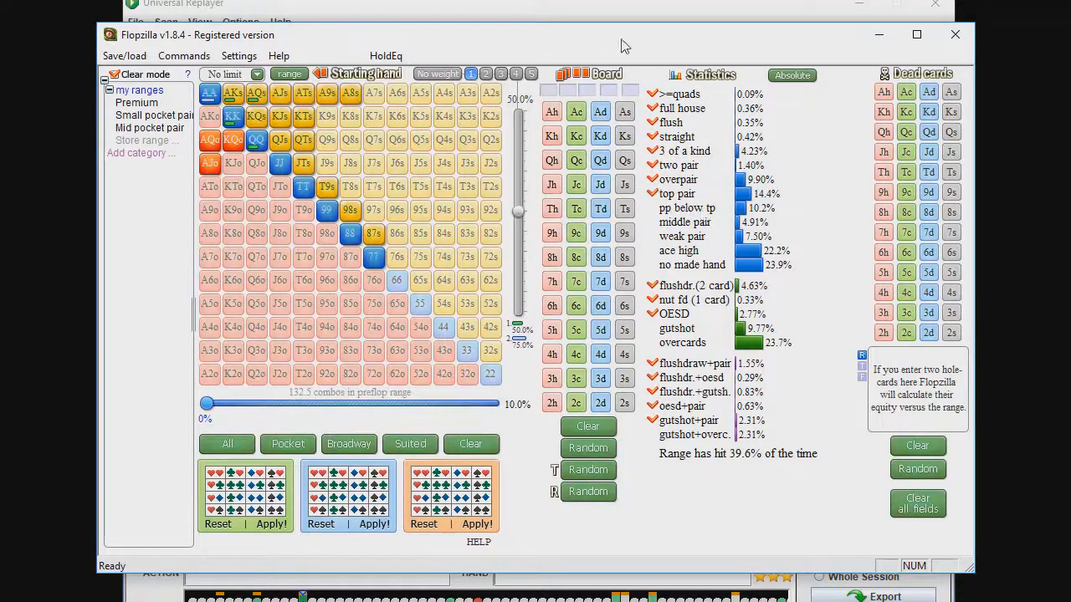
click(611, 9)
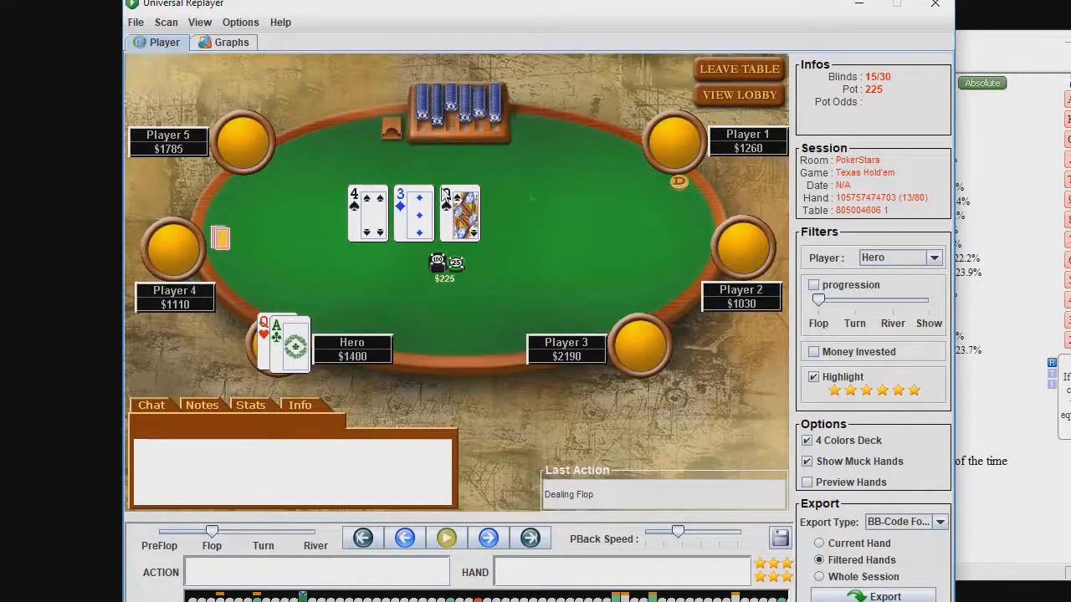
drag(992, 45, 821, 266)
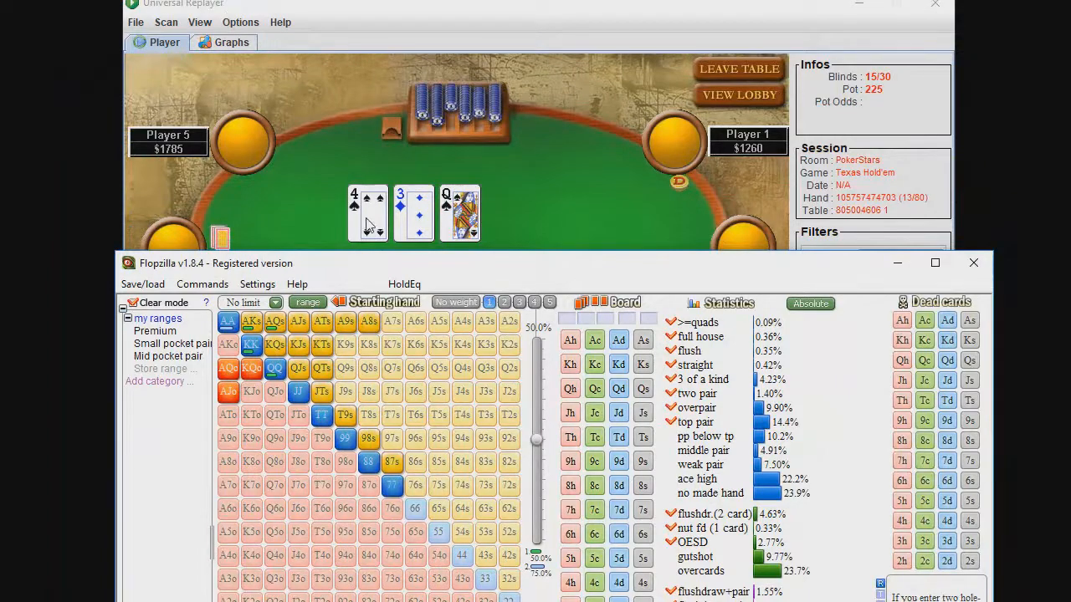
drag(458, 275, 527, 56)
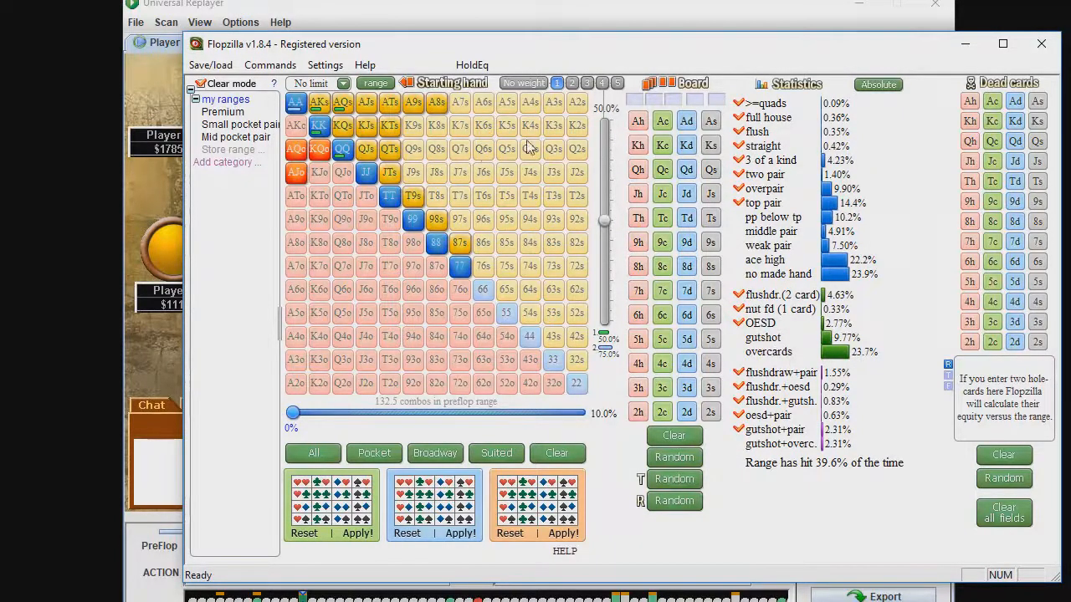
drag(617, 44, 676, 41)
drag(559, 46, 476, 273)
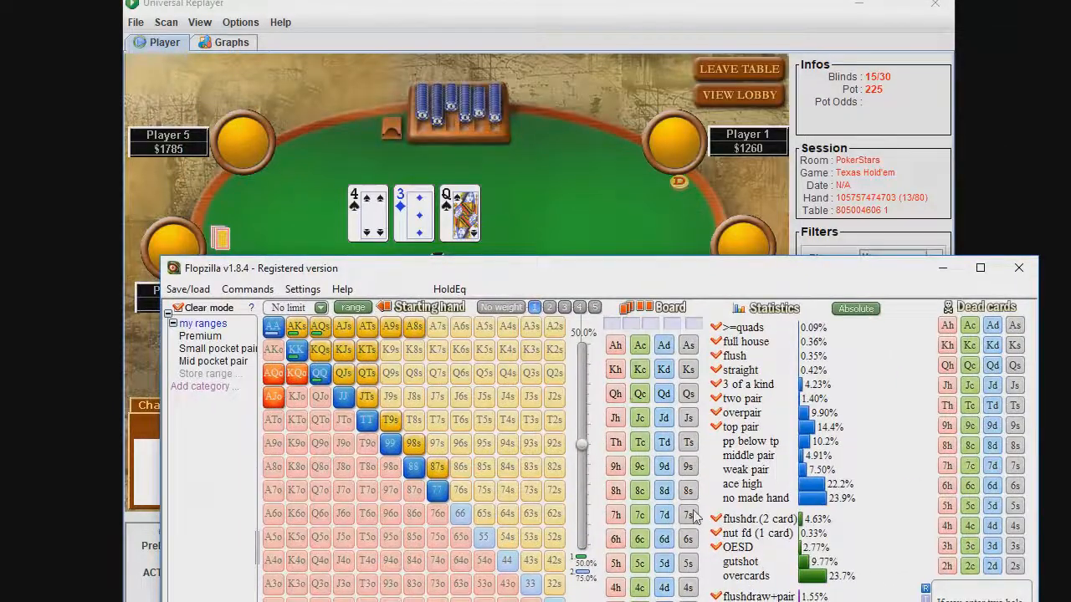
click(686, 588)
click(654, 577)
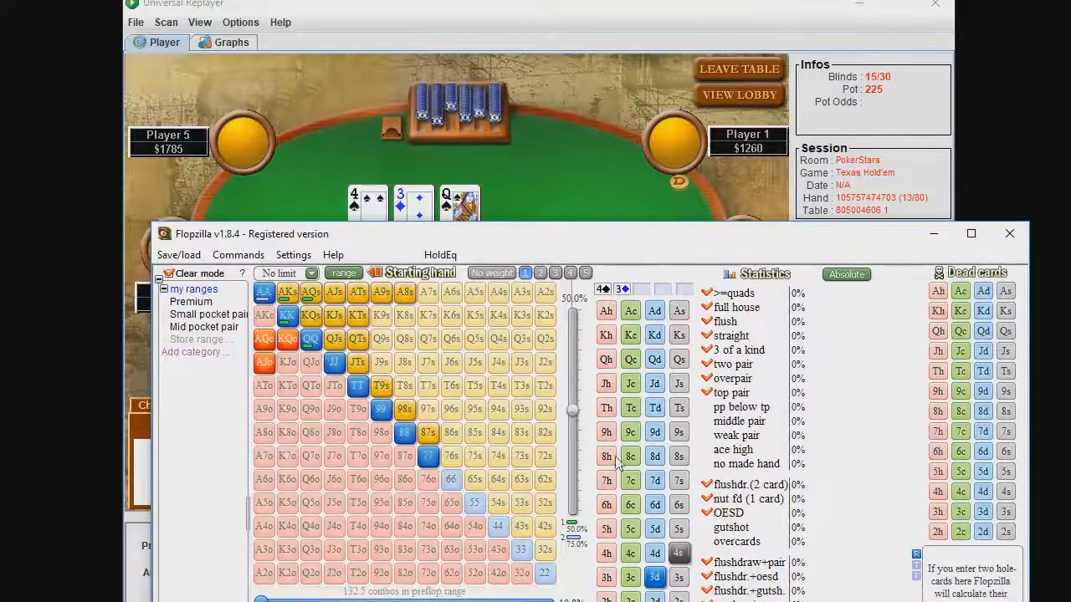
click(678, 359)
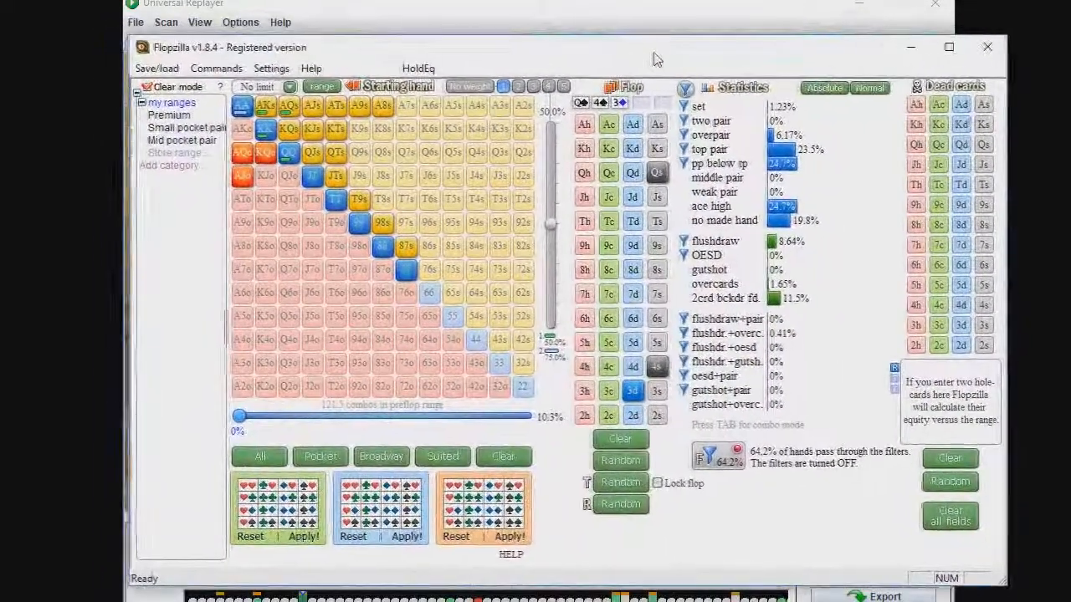
drag(655, 55, 660, 55)
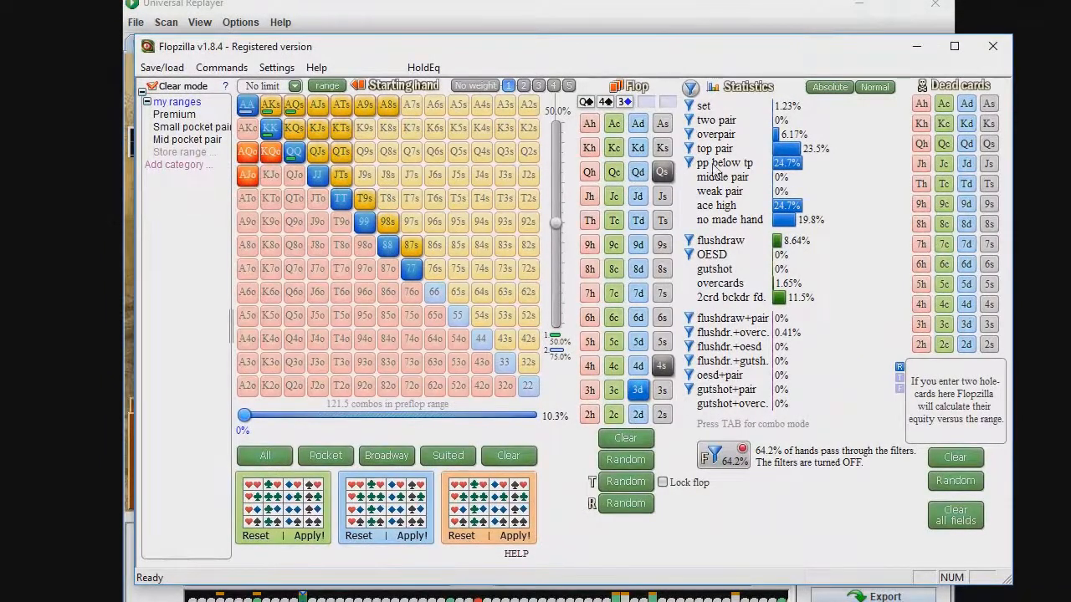
Examine the range's flop statistics for pairs below top pair, ace high and flush draws against the Hero's hand in the replayer
mouse_move(838, 178)
mouse_move(789, 109)
mouse_move(779, 141)
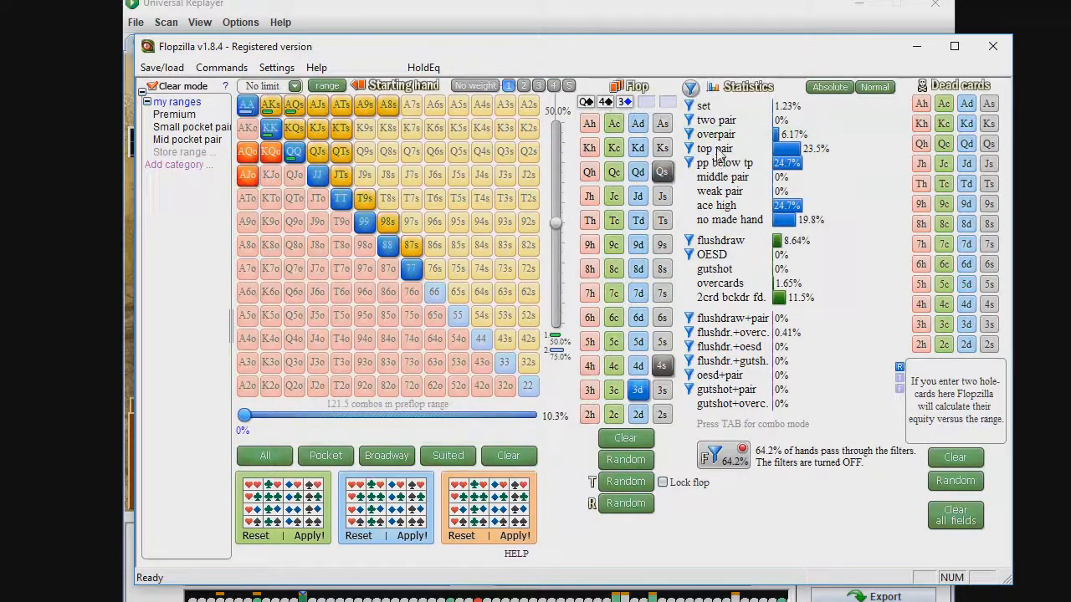
mouse_move(746, 156)
mouse_move(790, 171)
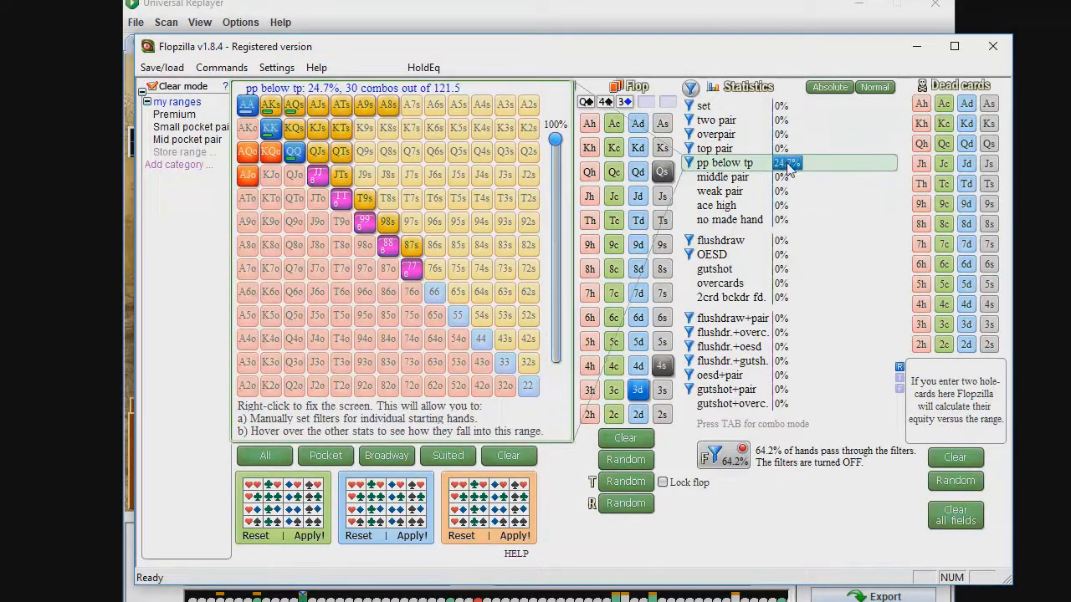
mouse_move(793, 206)
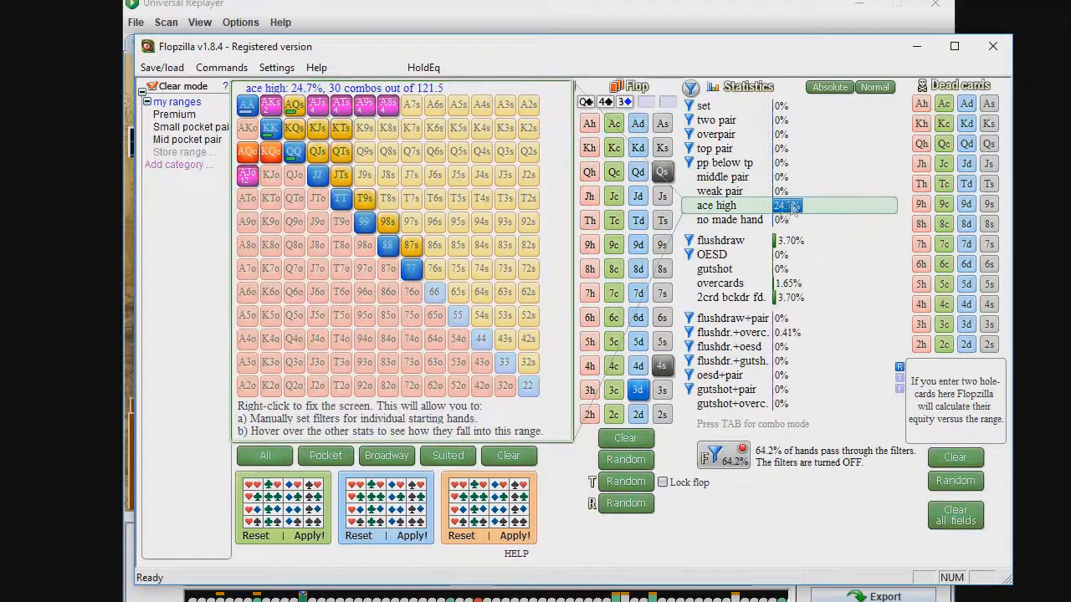
mouse_move(786, 243)
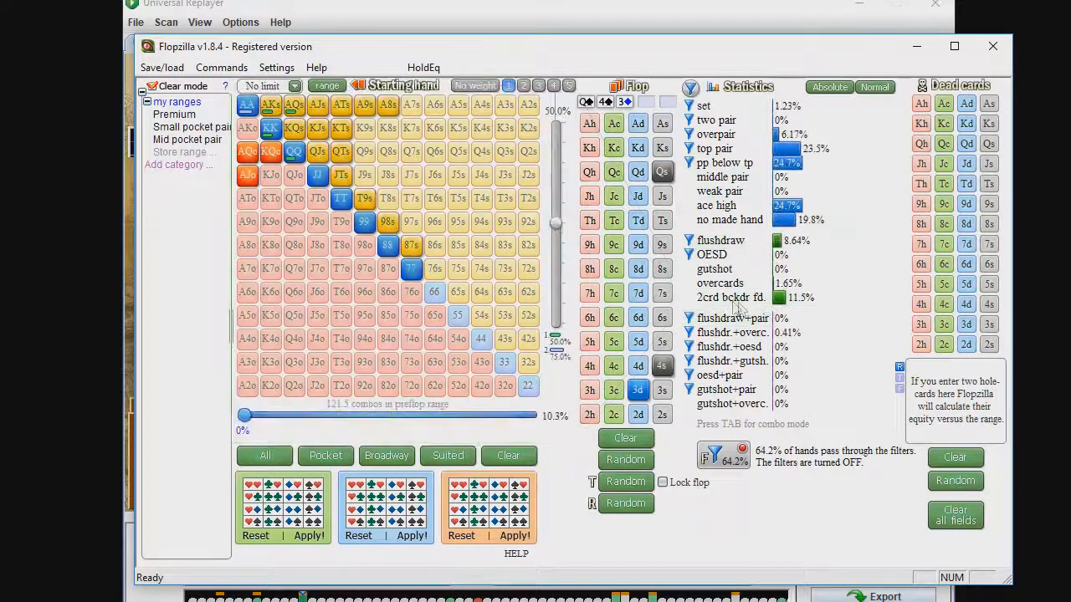
drag(627, 53, 741, 49)
click(219, 343)
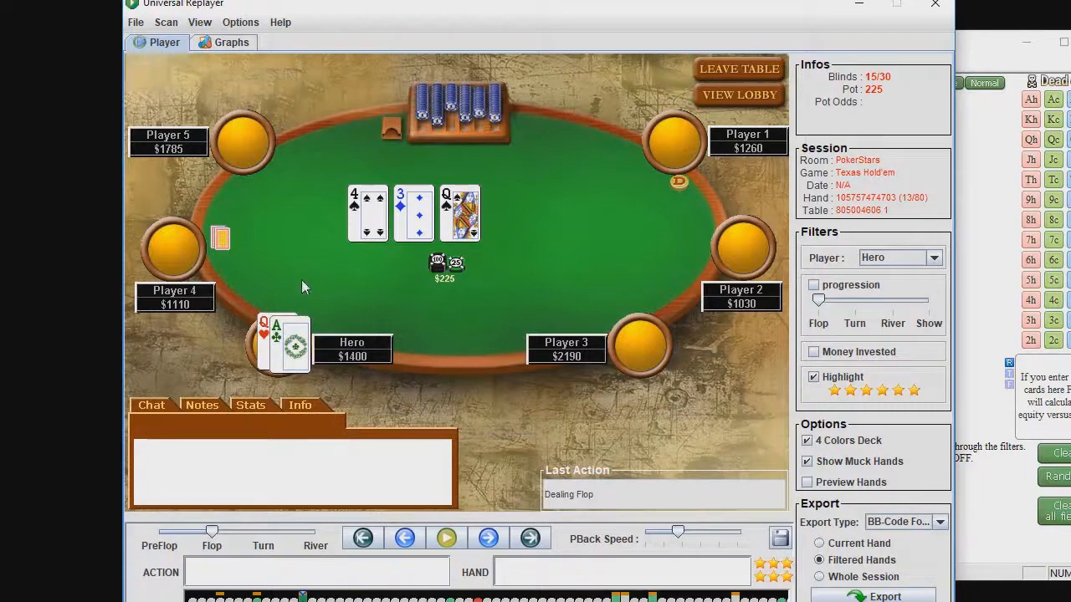
drag(977, 51, 844, 68)
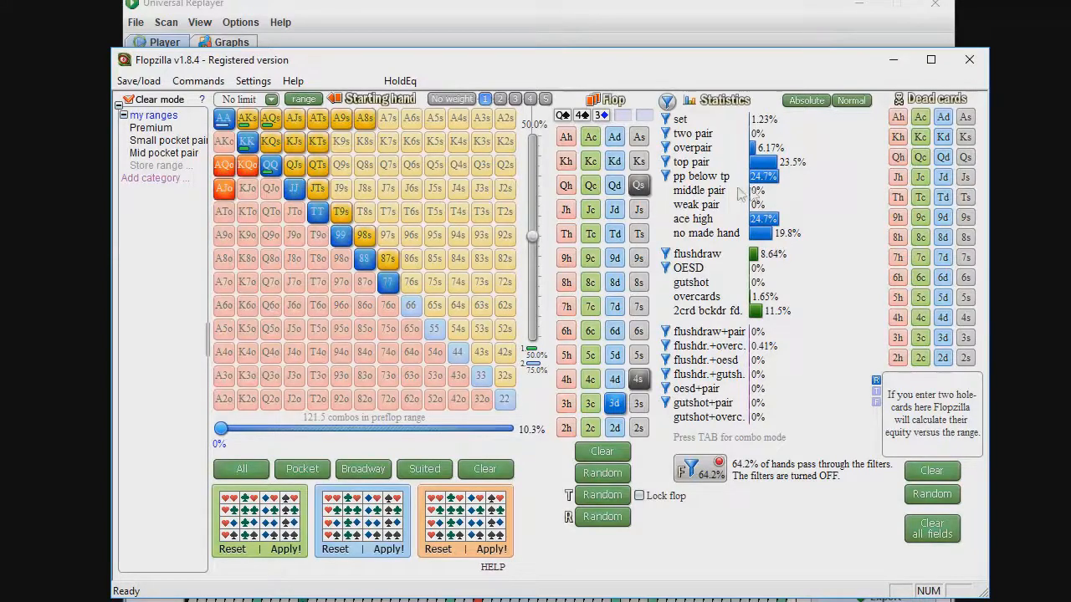
mouse_move(757, 188)
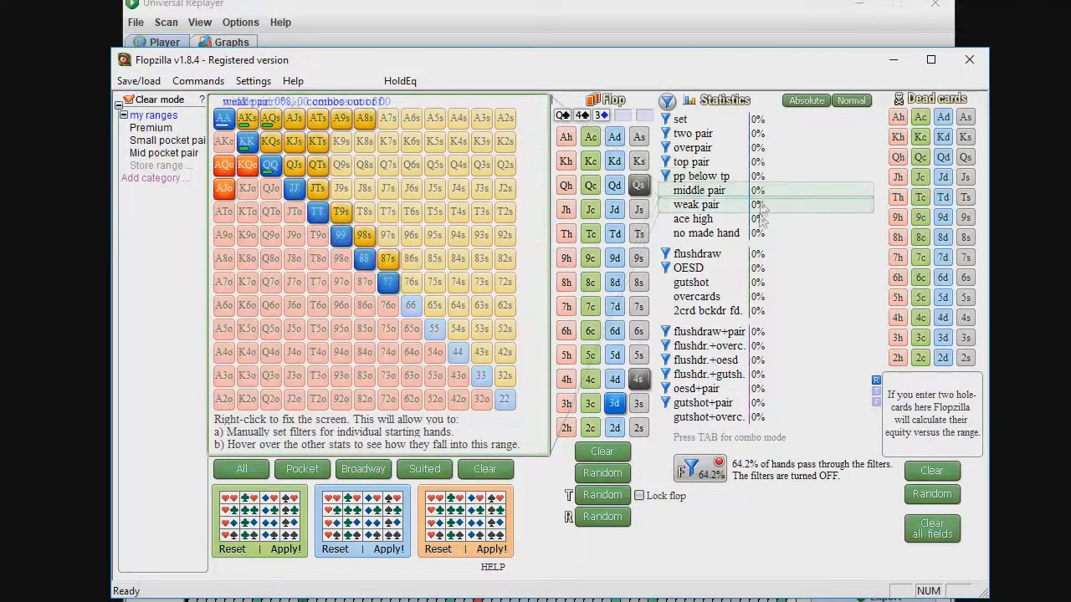
mouse_move(756, 260)
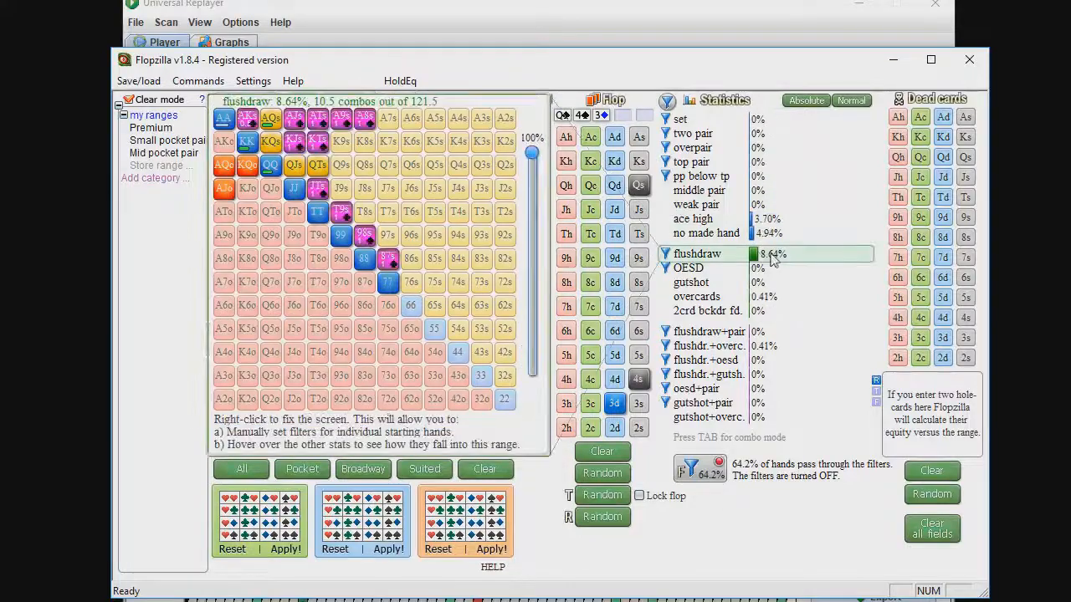
Switch to the replayer and advance the hand through the flop action to the turn
drag(581, 65, 677, 65)
click(657, 29)
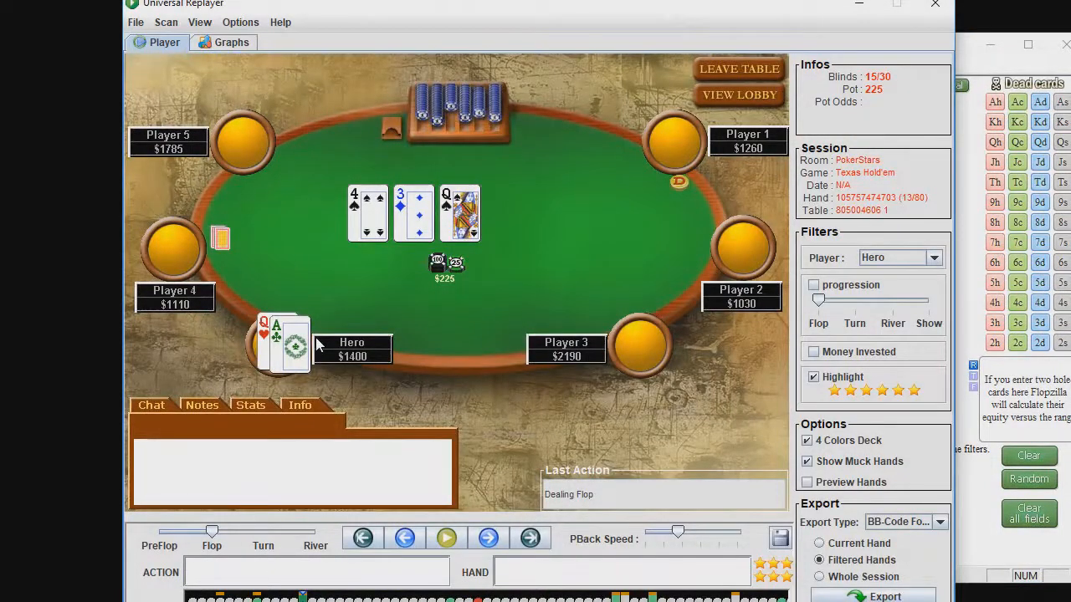
click(489, 540)
click(489, 542)
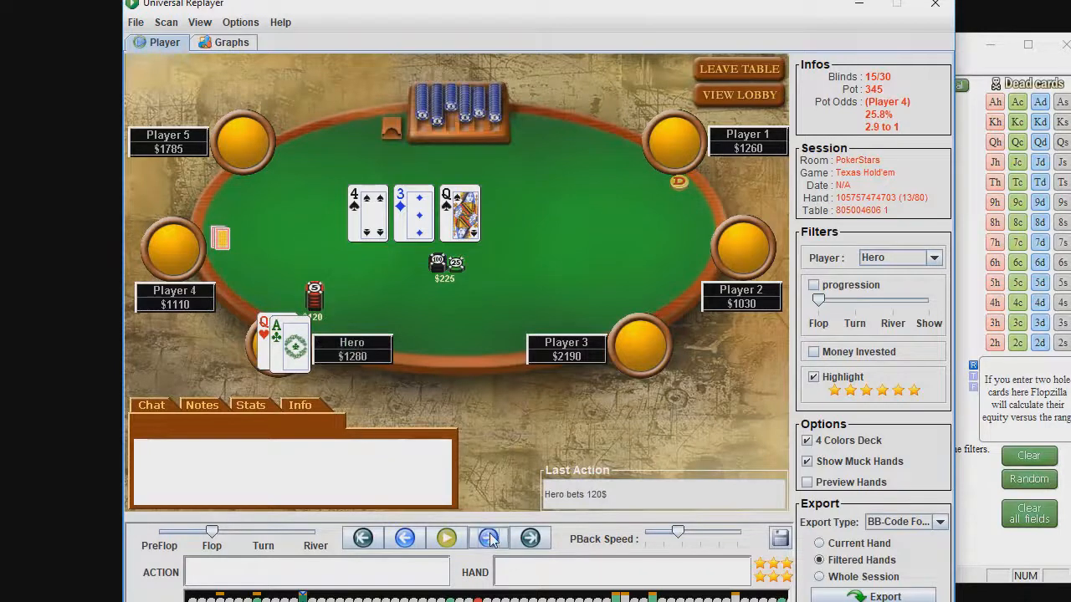
click(488, 539)
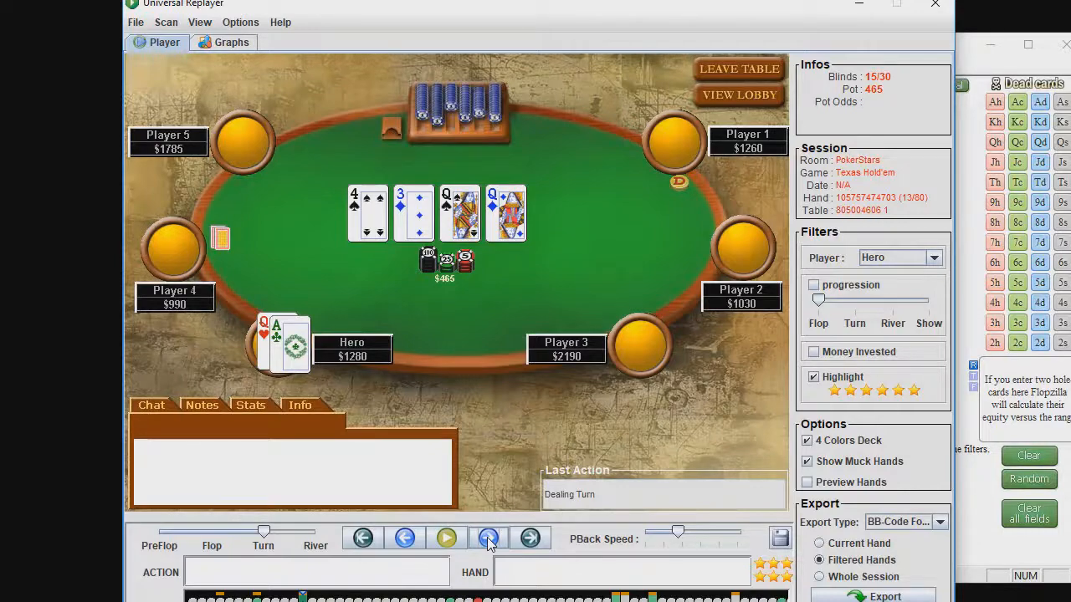
Recheck the range in Flopzilla for the turn, and advance the hand in the replayer to the river
click(967, 189)
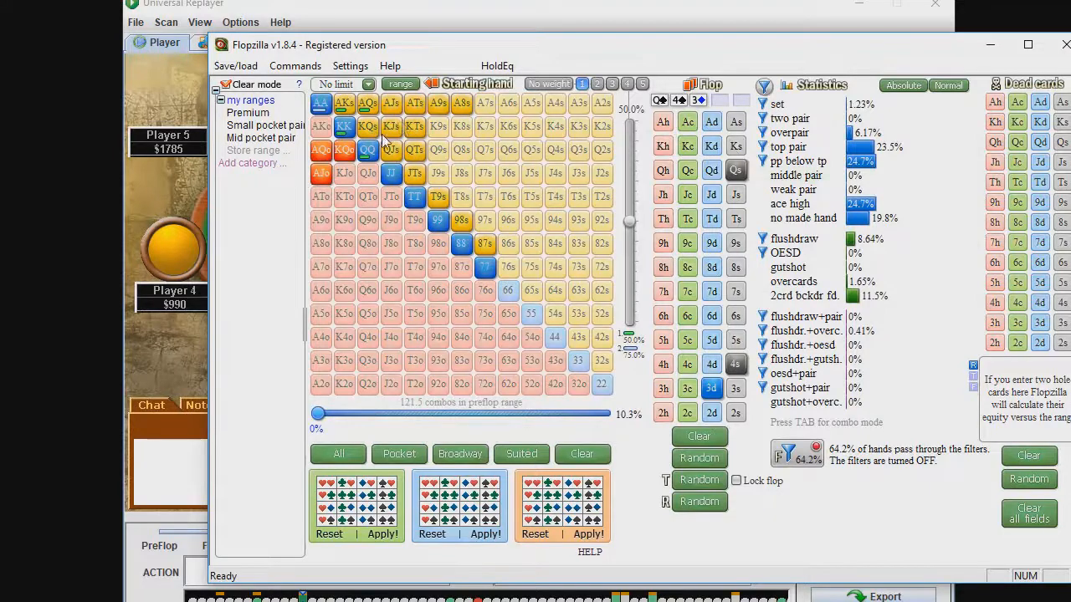
drag(553, 52, 558, 33)
click(507, 19)
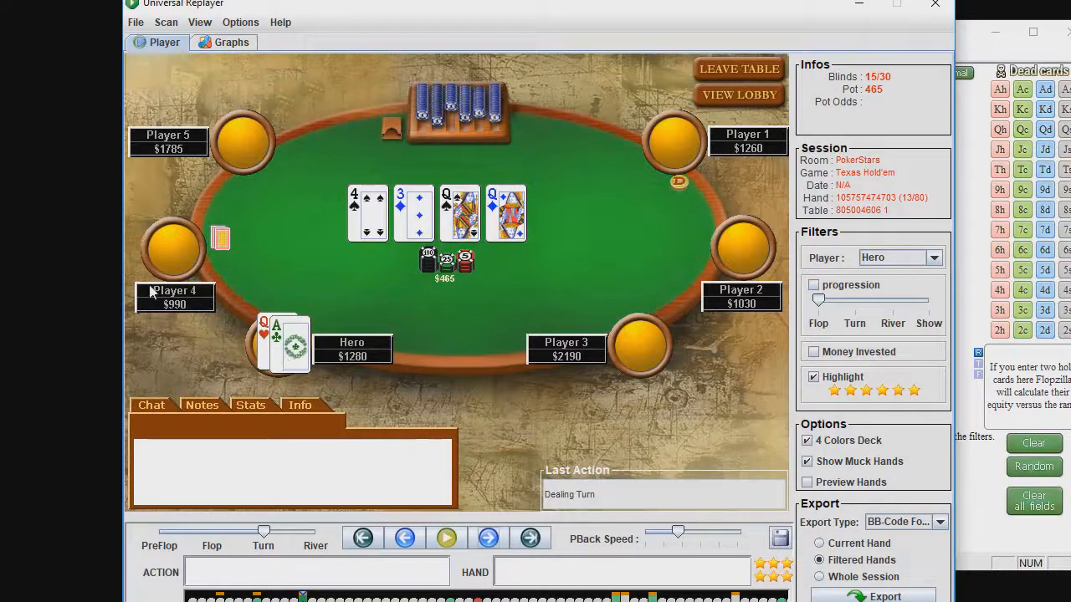
click(488, 543)
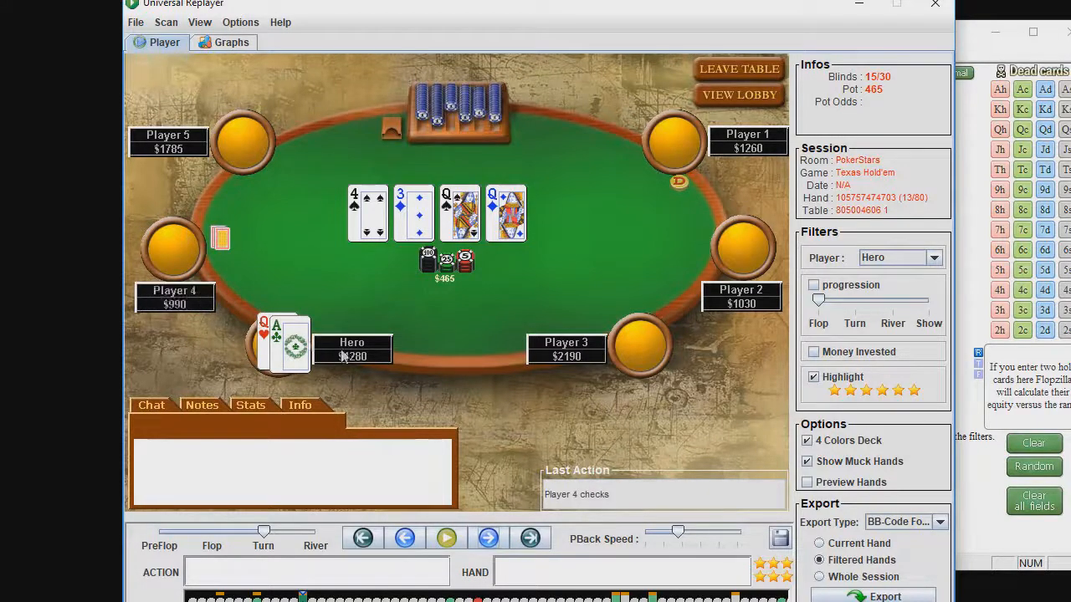
click(488, 539)
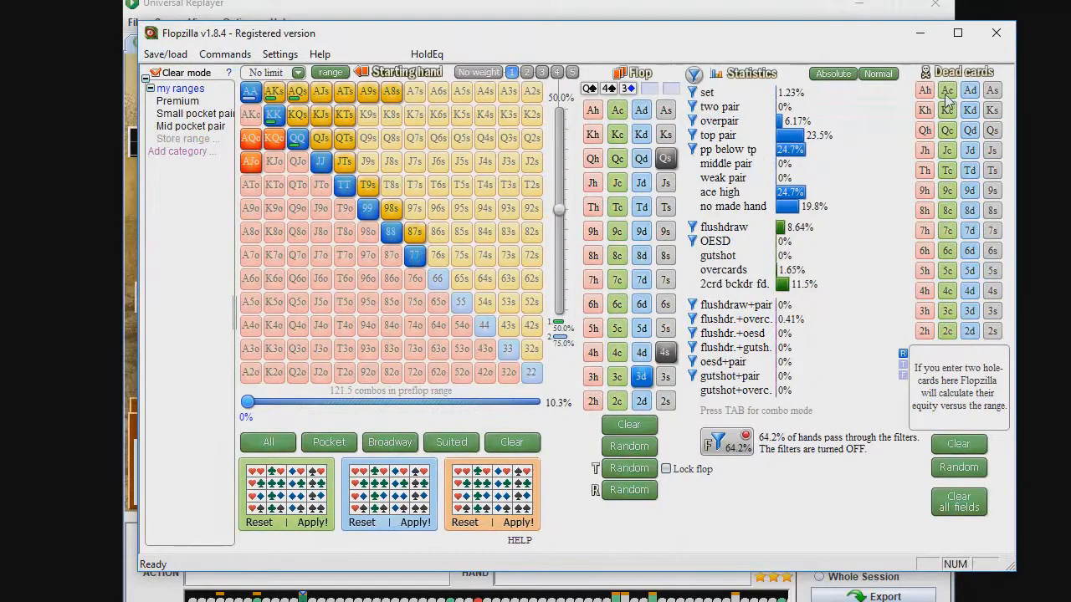
Compare Flopzilla with the replayer, and enter the Hero's hole cards Ac and Qh as dead cards
drag(856, 41, 895, 103)
drag(832, 468, 889, 52)
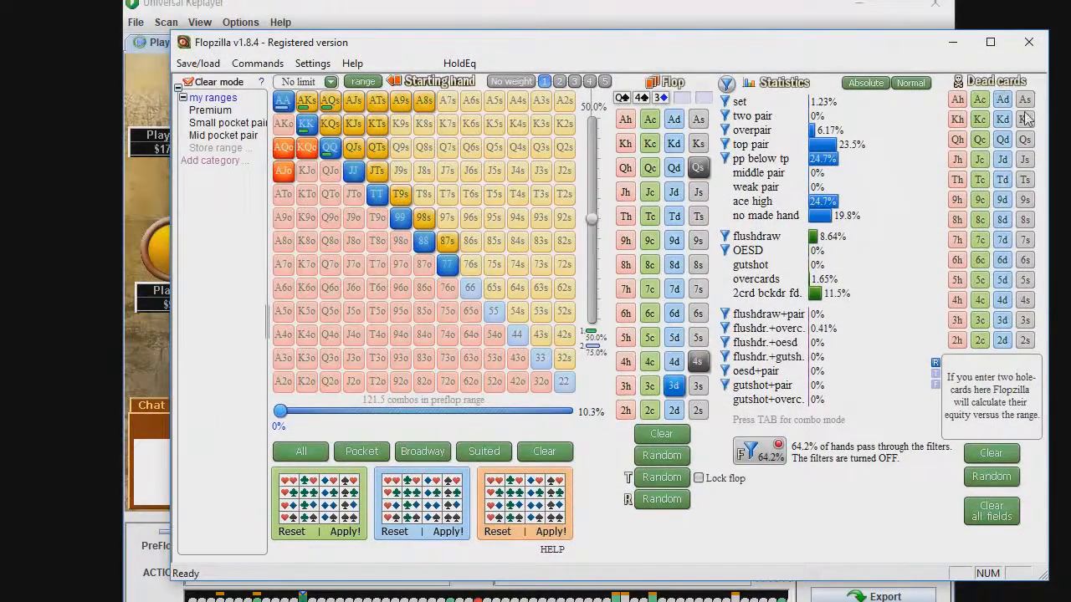
click(792, 24)
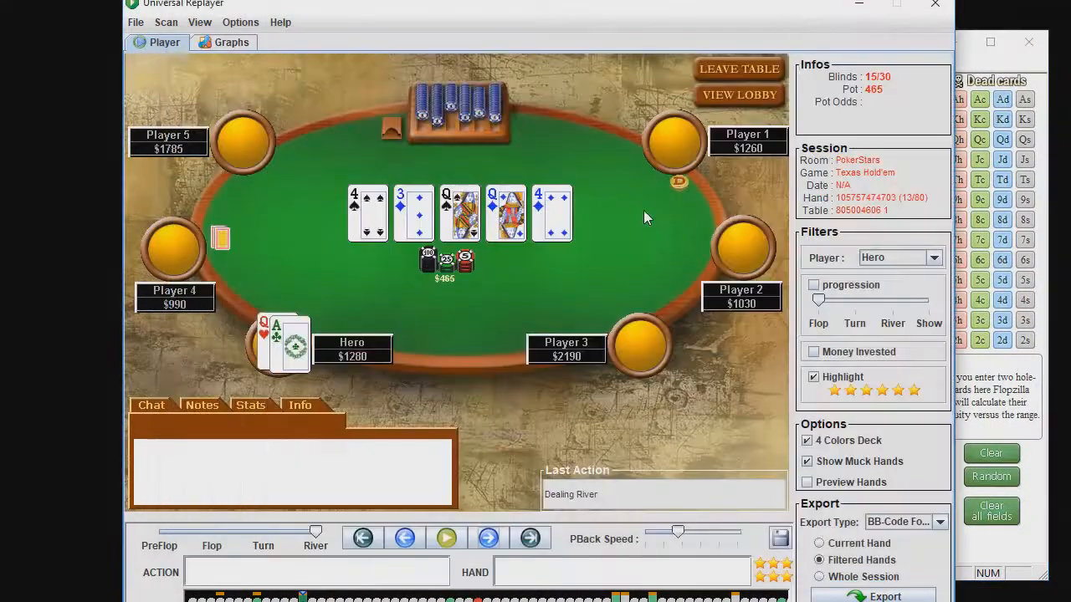
click(1037, 126)
click(979, 100)
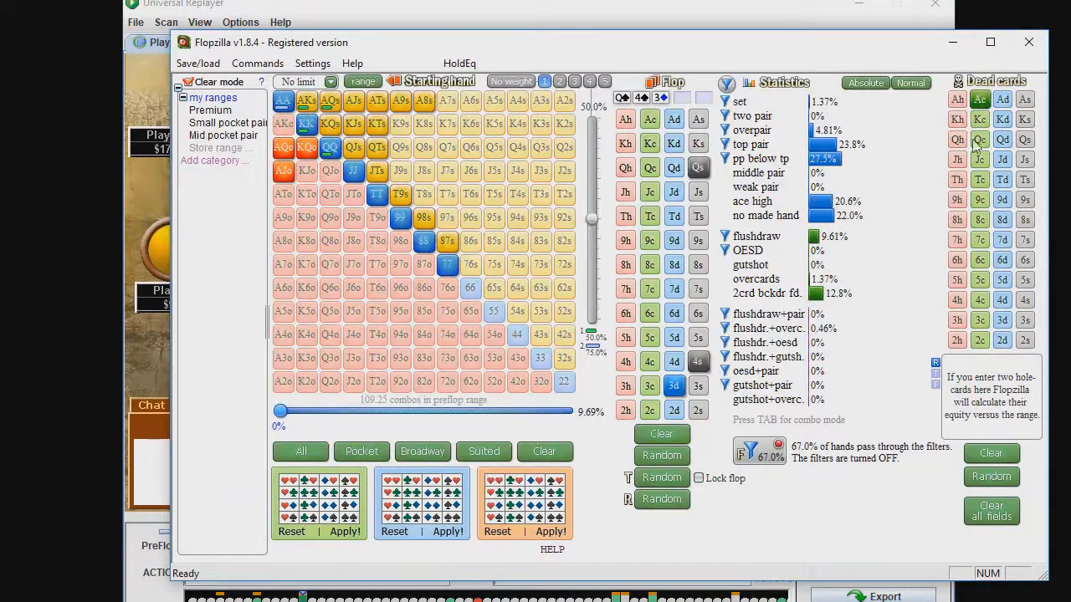
click(957, 140)
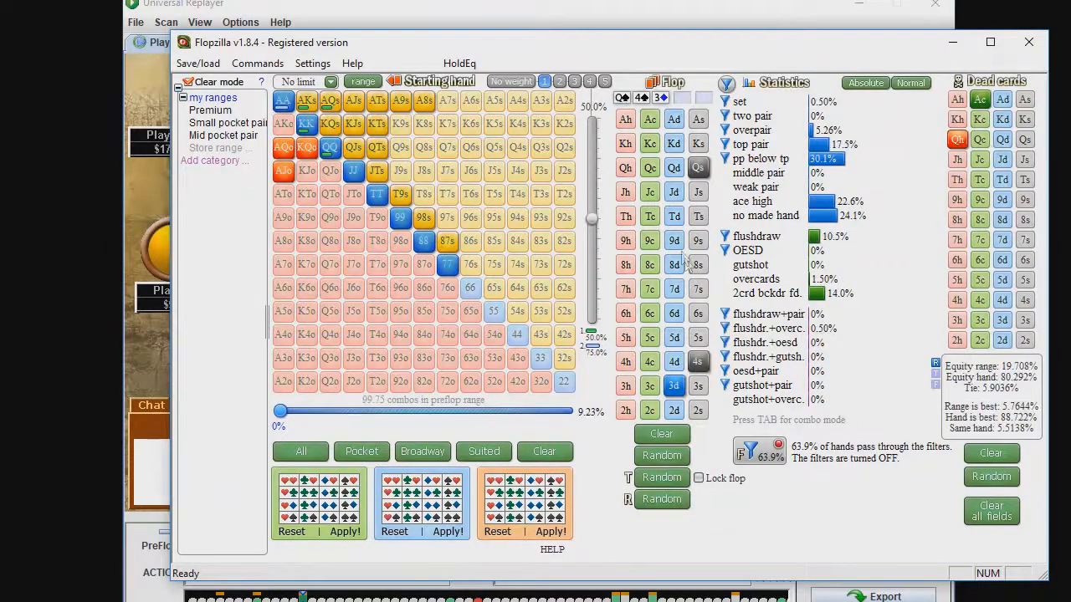
Add the turn card Qd and the river card 4d to the Flopzilla board, checking them against the replayer
click(680, 167)
click(721, 22)
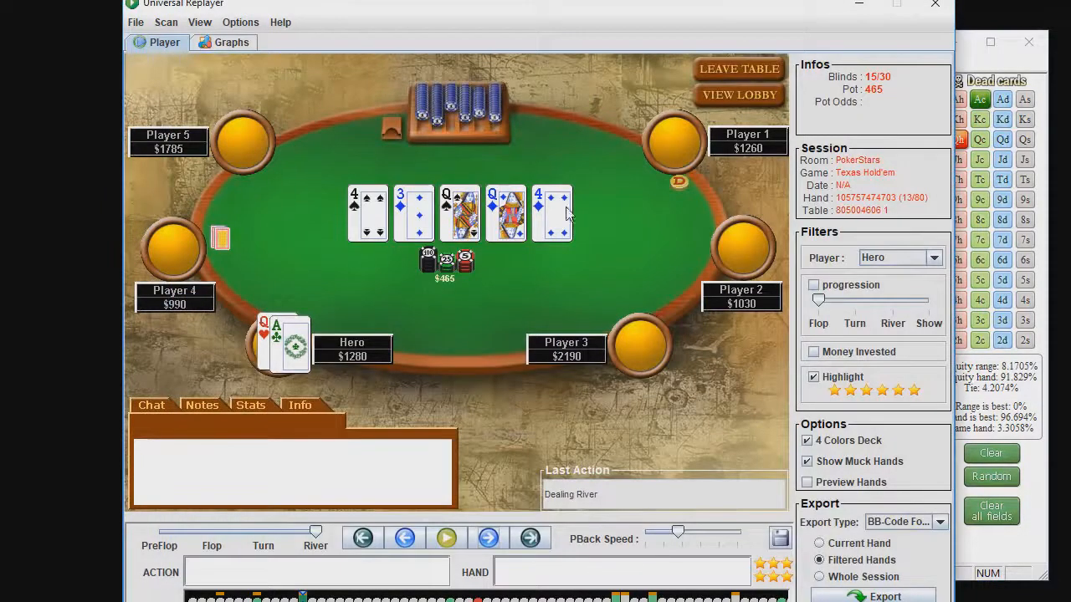
click(977, 65)
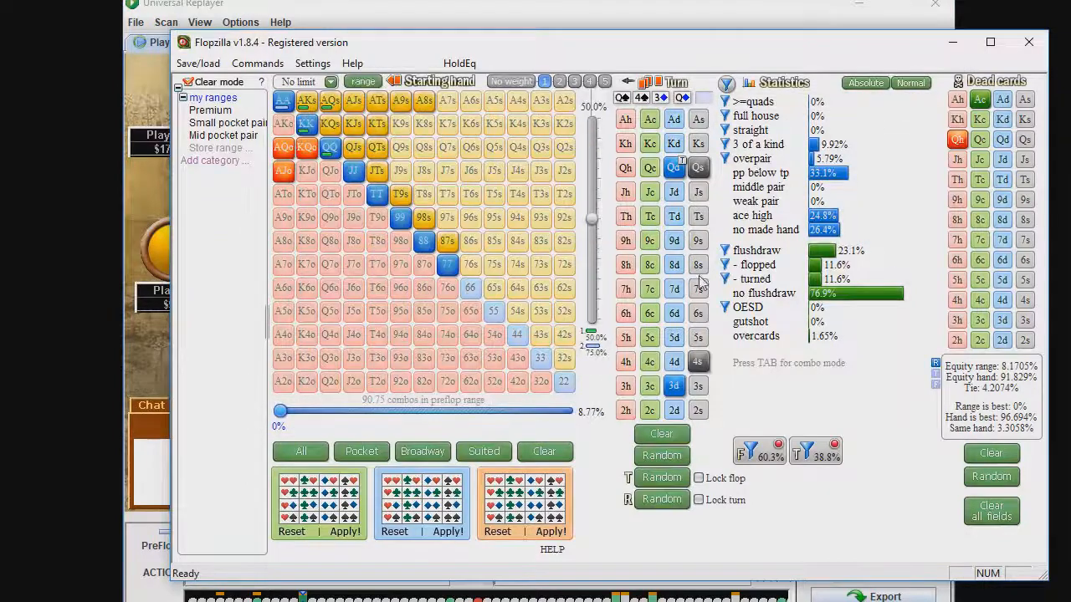
click(674, 362)
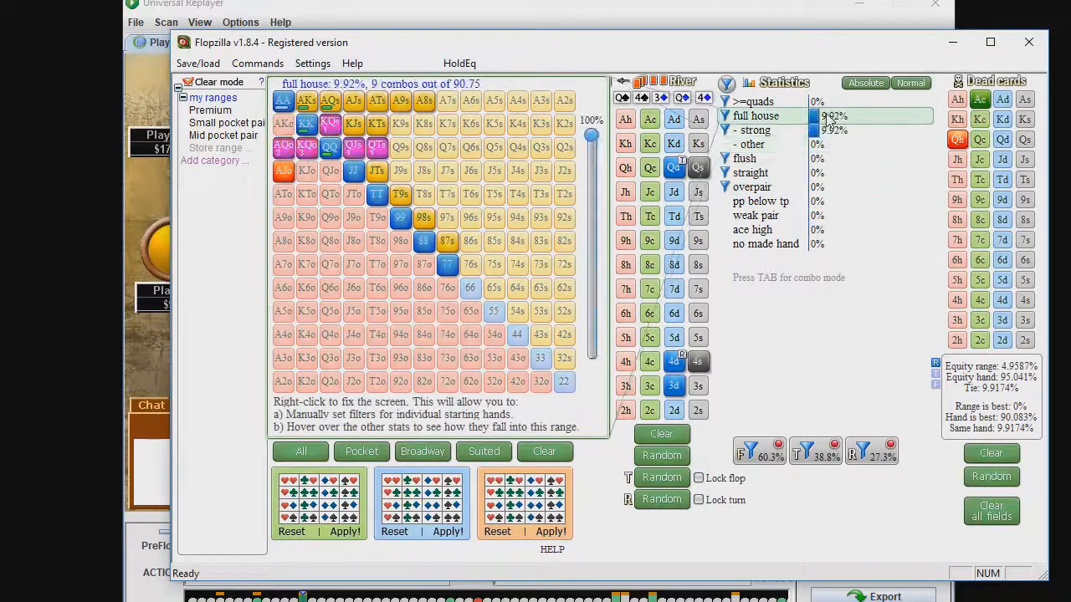
Examine which hands in the range make a full house on the river, and return to the replayer
mouse_move(837, 123)
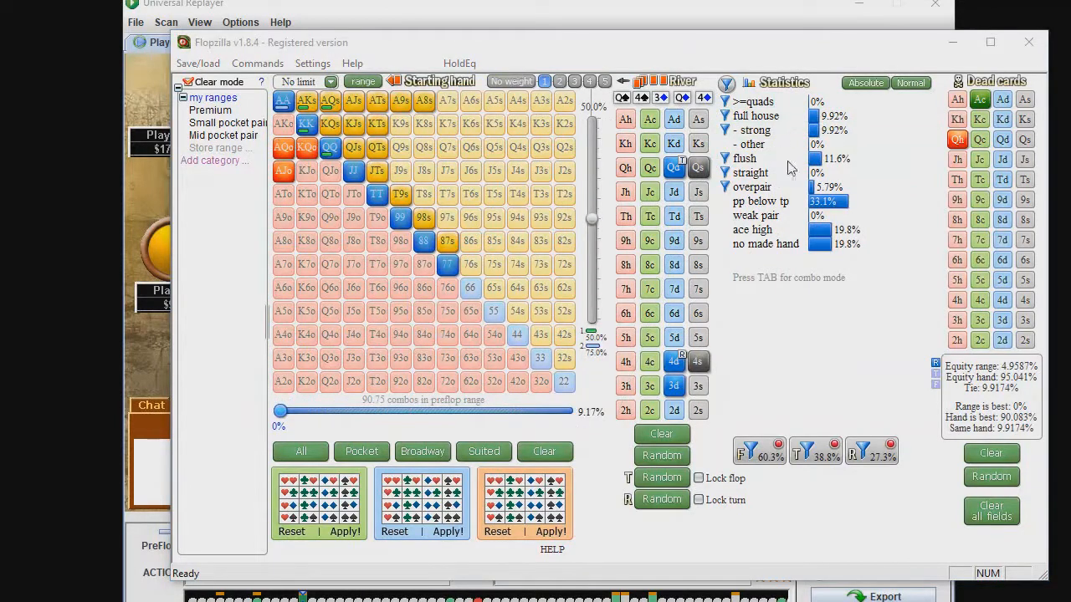
drag(778, 49, 796, 67)
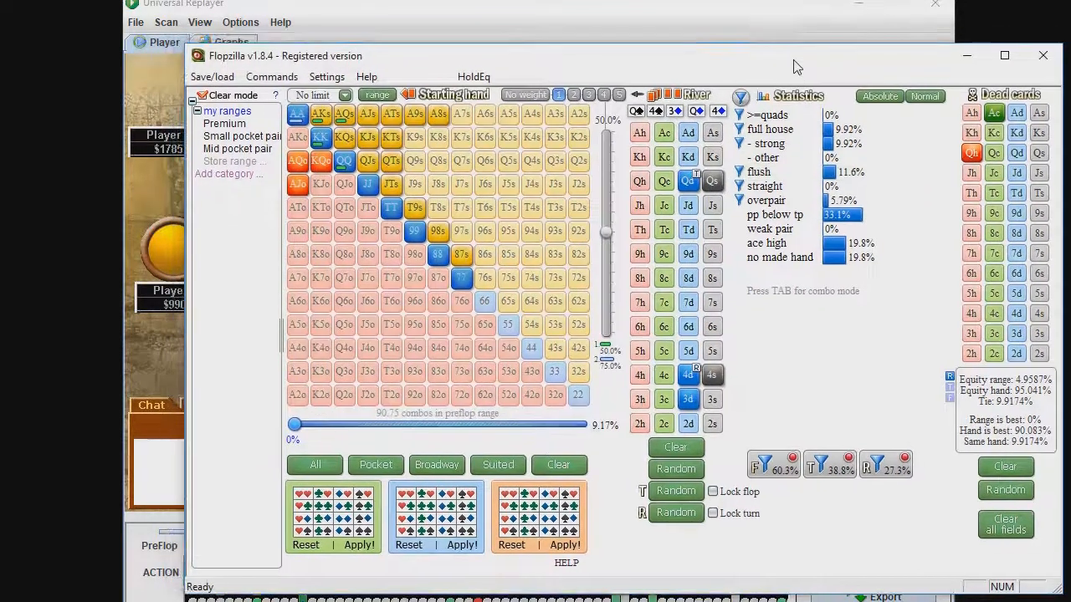
click(728, 19)
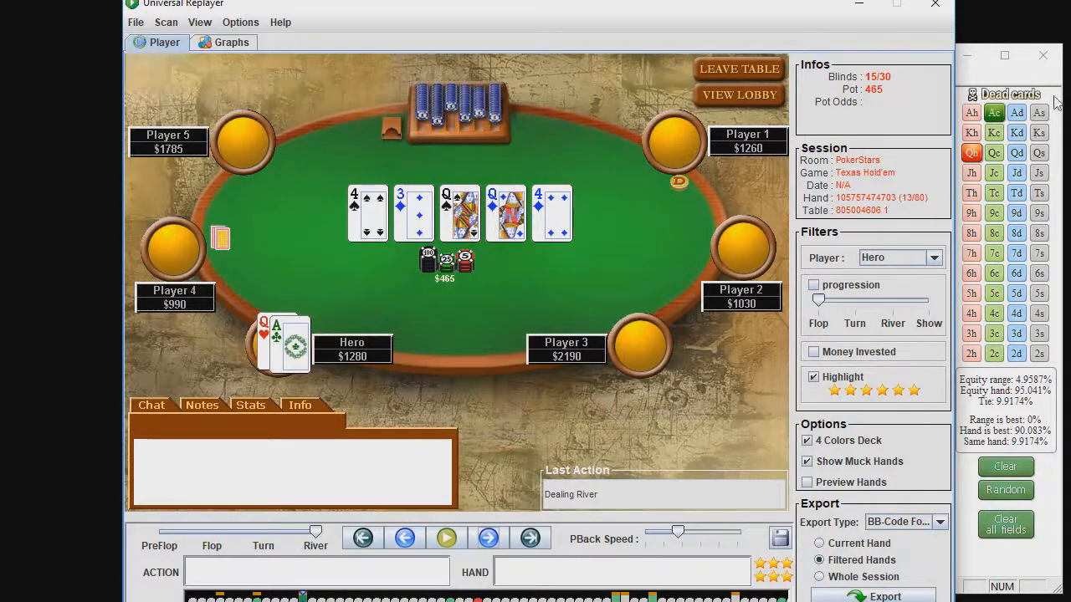
Examine in Flopzilla how the caller's range splits into strong full houses, flushes and weaker hands on the river, and return to the replayer
click(1009, 79)
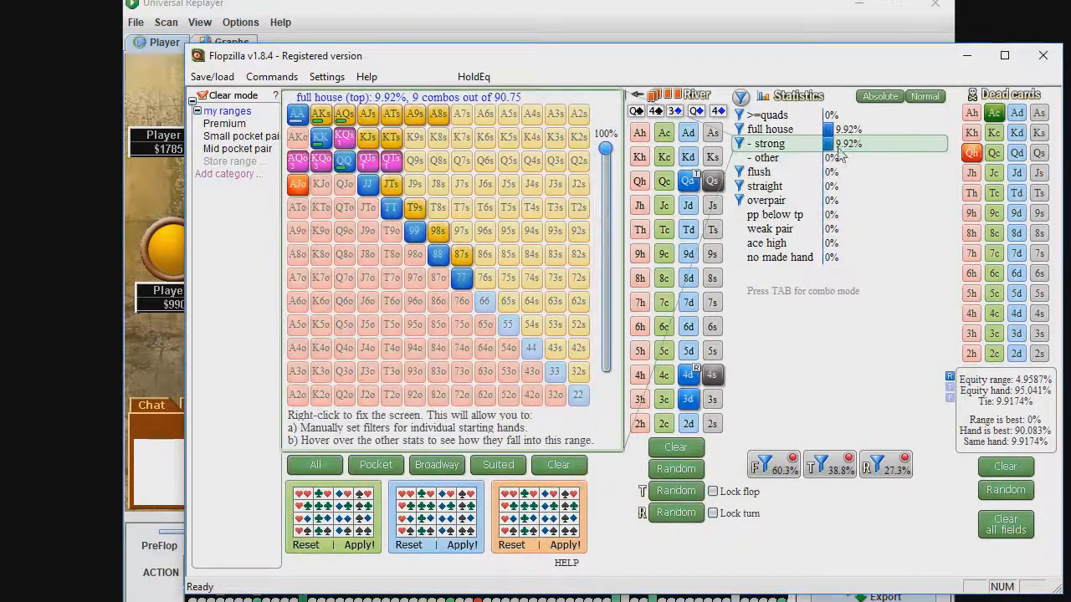
mouse_move(842, 178)
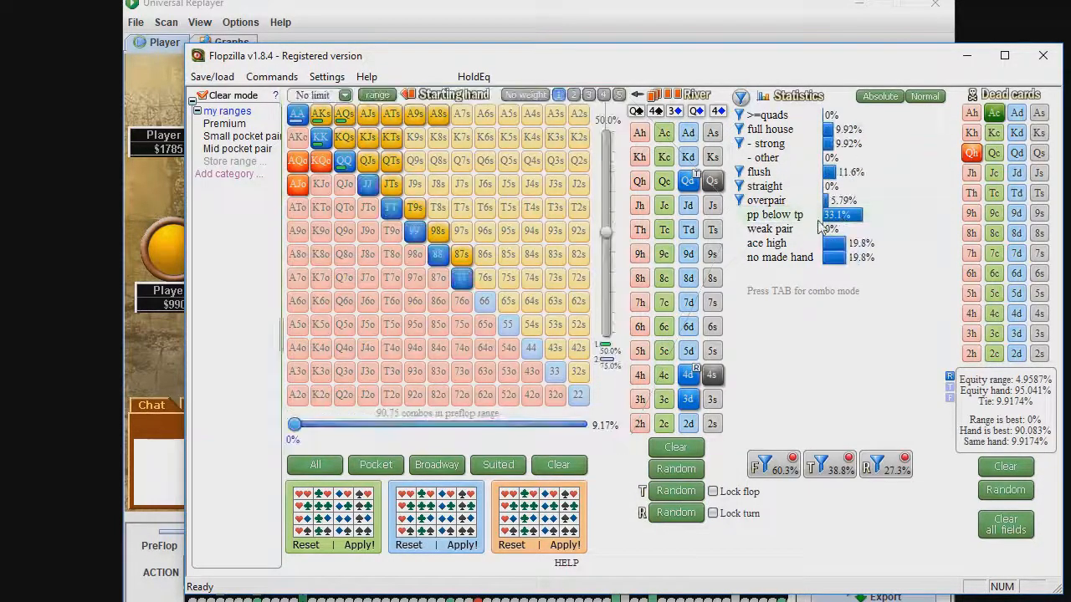
click(744, 18)
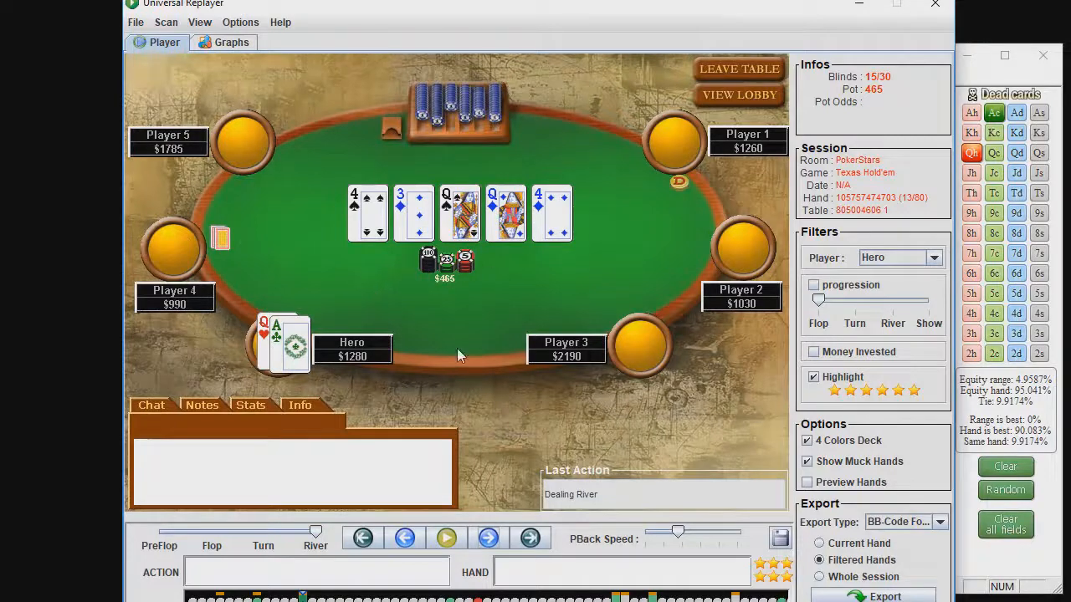
Advance the AcQh hand through the Hero's river bet and Player 4's call to the showdown
click(488, 538)
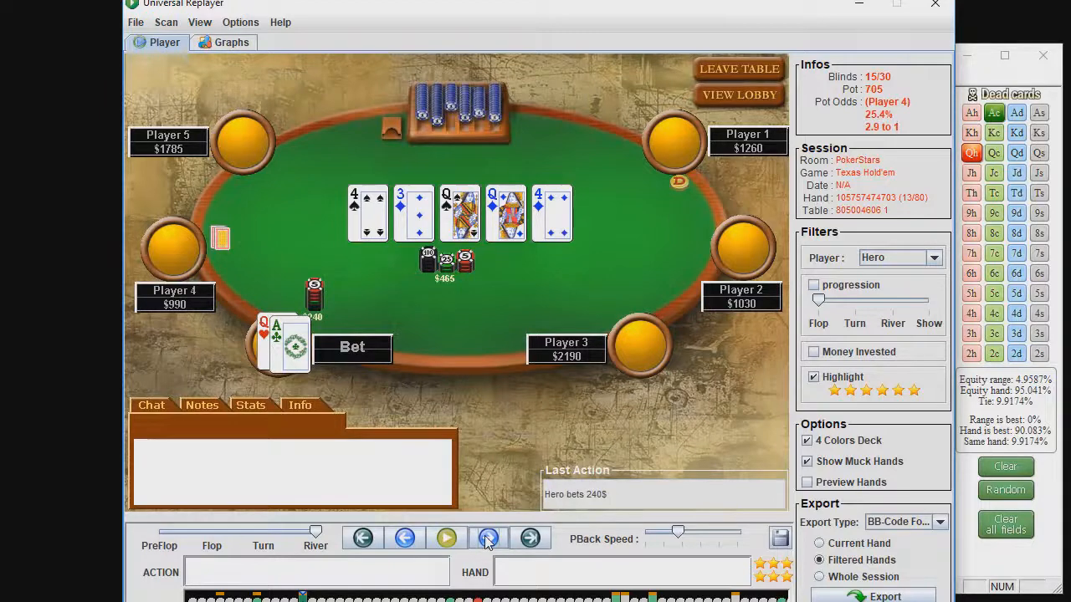
click(489, 540)
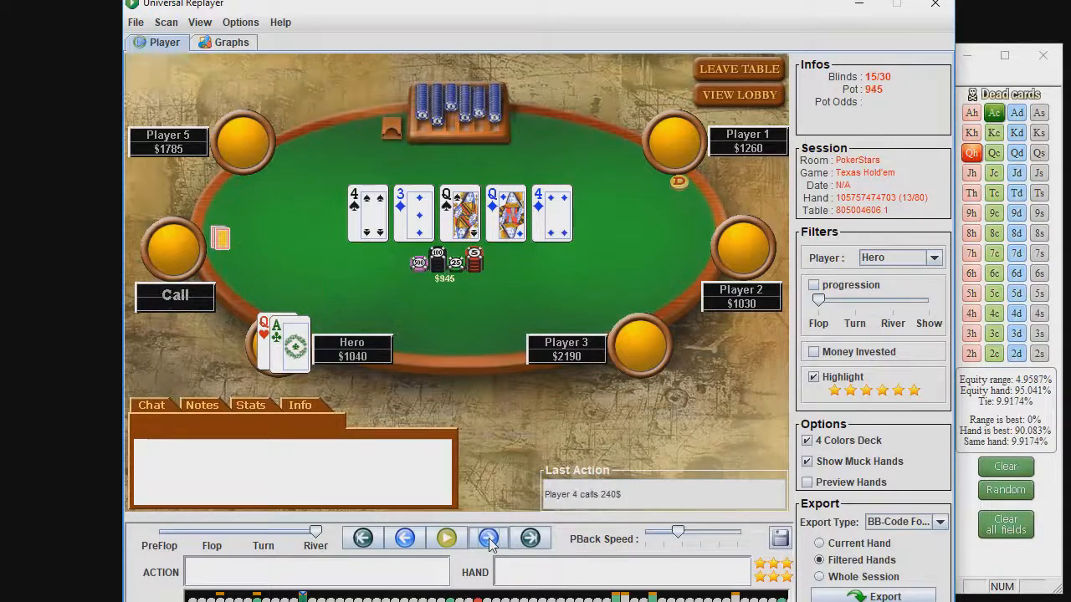
click(490, 541)
click(489, 541)
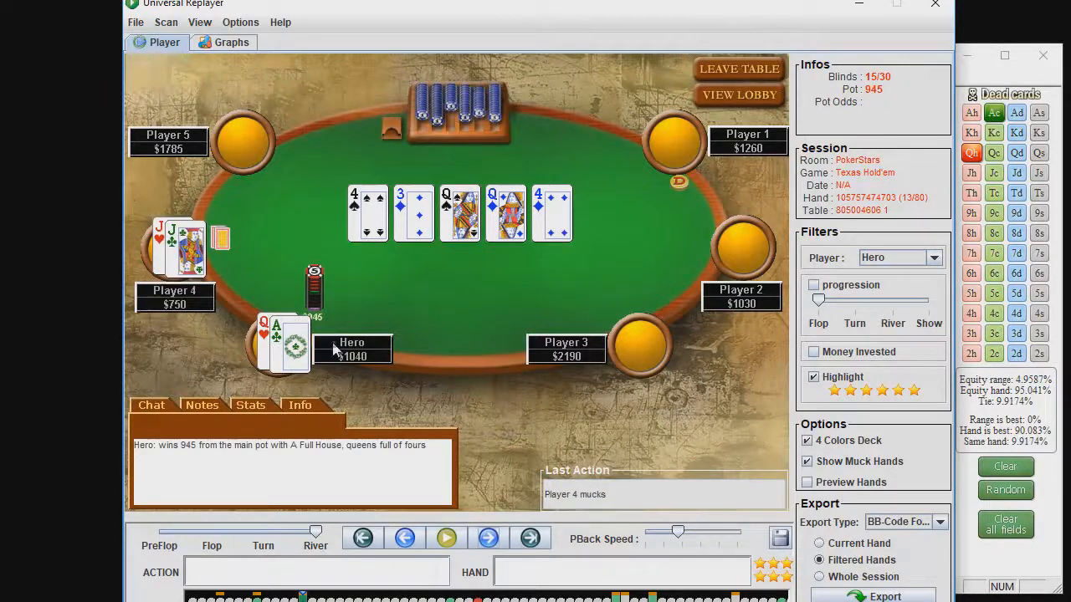
Move the replayer on to the highlighted hand with the Hero's 9sJs, and minimize Flopzilla
click(531, 538)
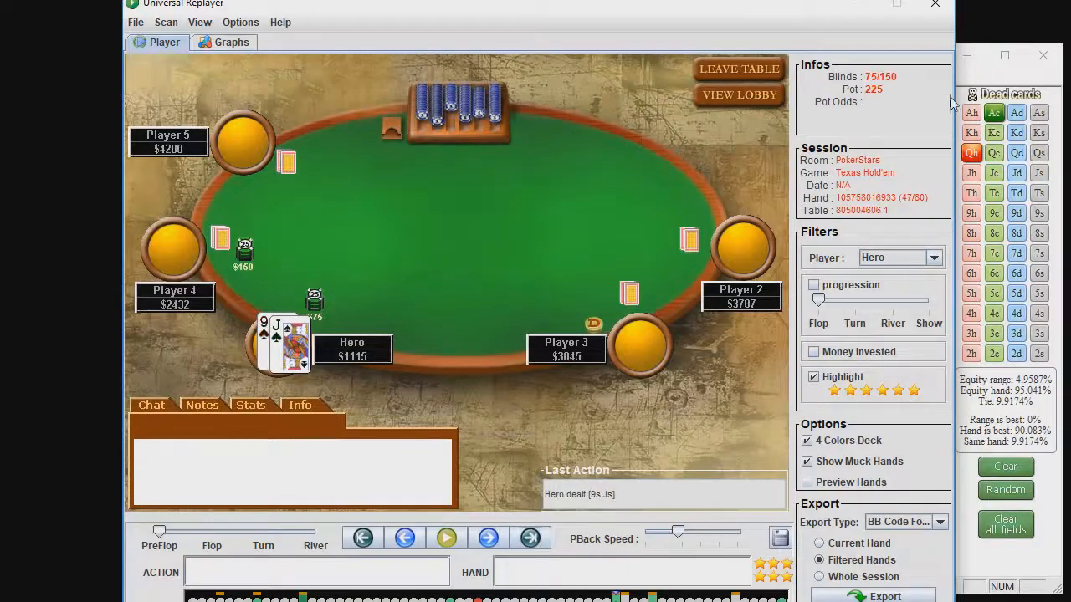
click(982, 82)
drag(793, 60, 751, 59)
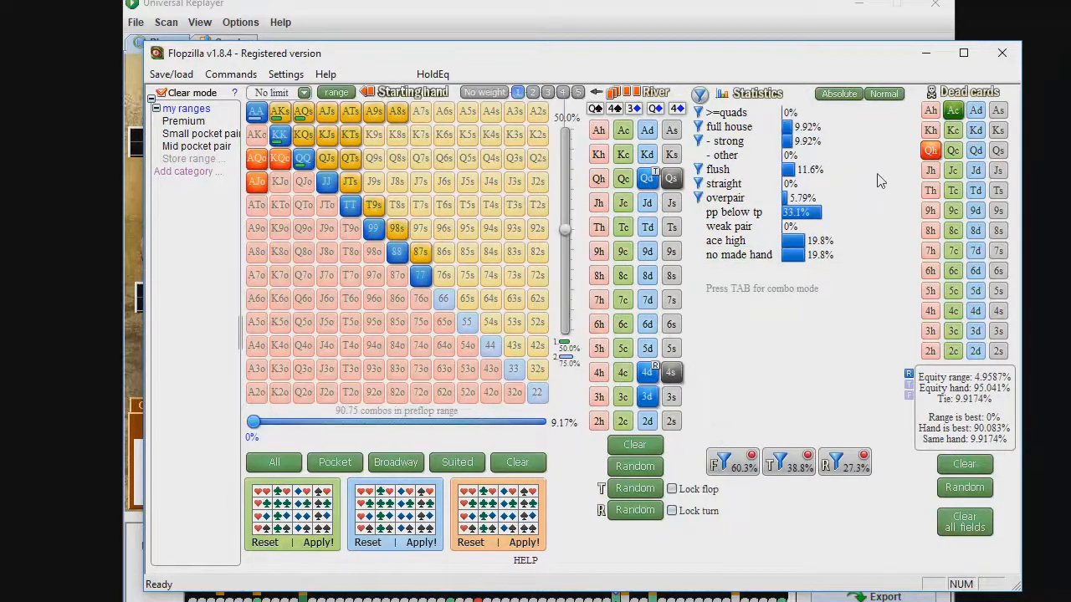
click(926, 53)
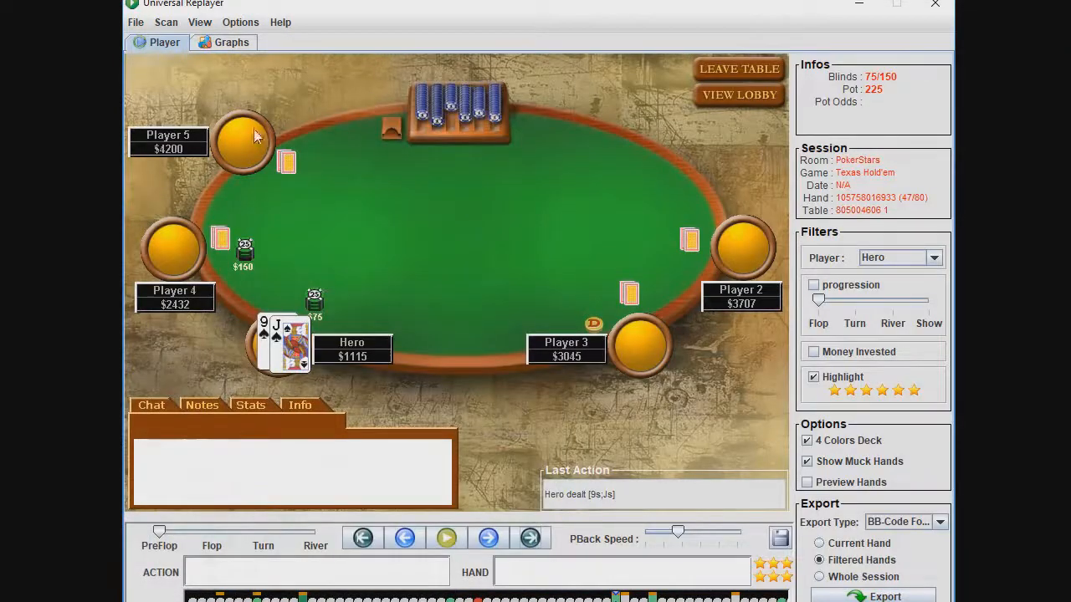
Move on to the highlighted hand with the Hero's 2c9c, and advance it past the folds to the Hero's preflop decision
click(490, 539)
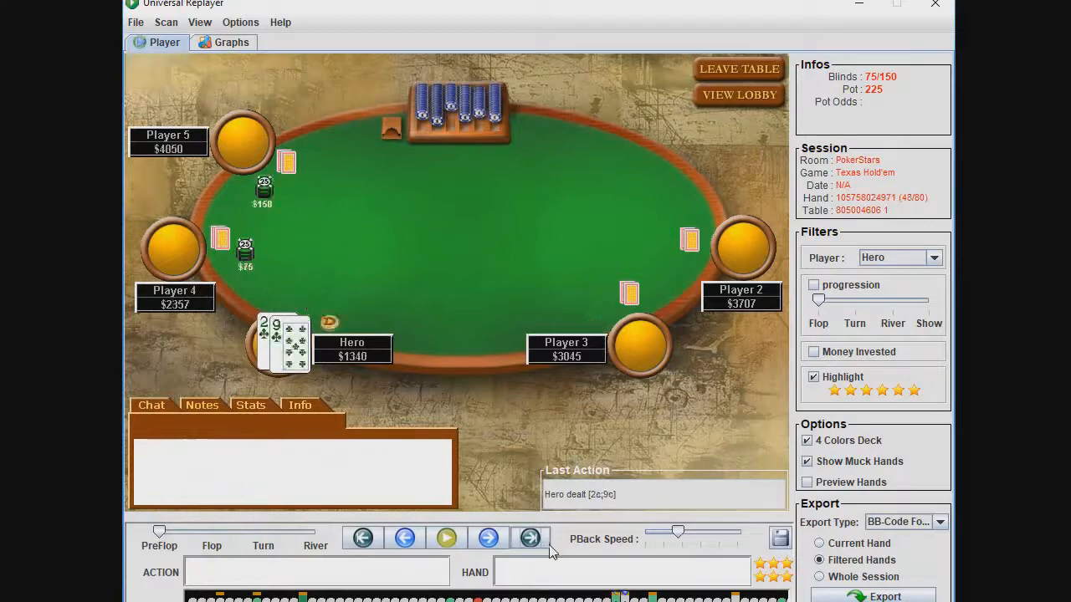
click(488, 541)
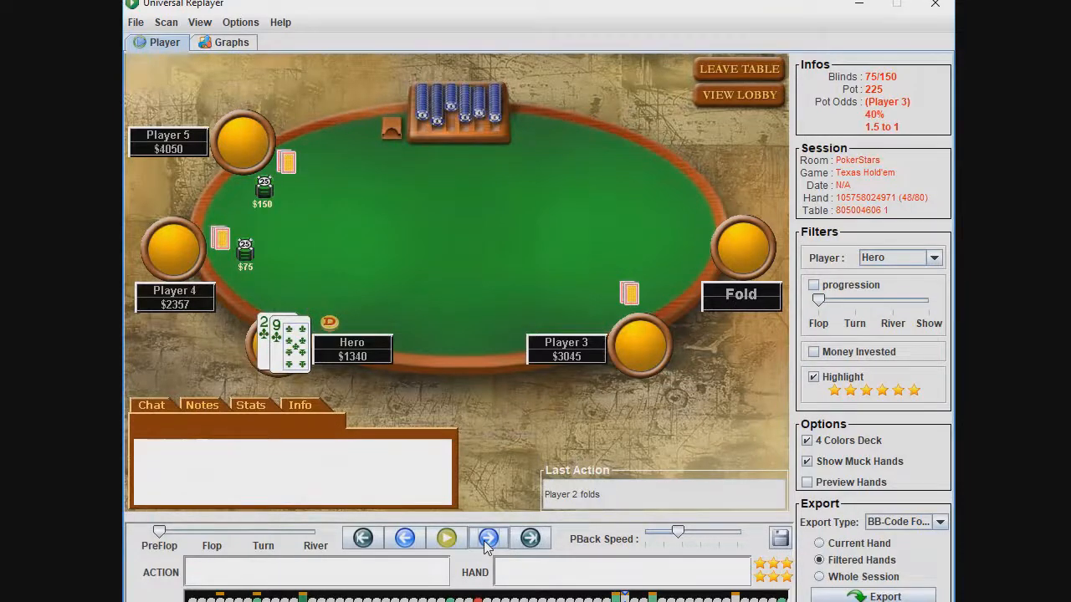
click(488, 539)
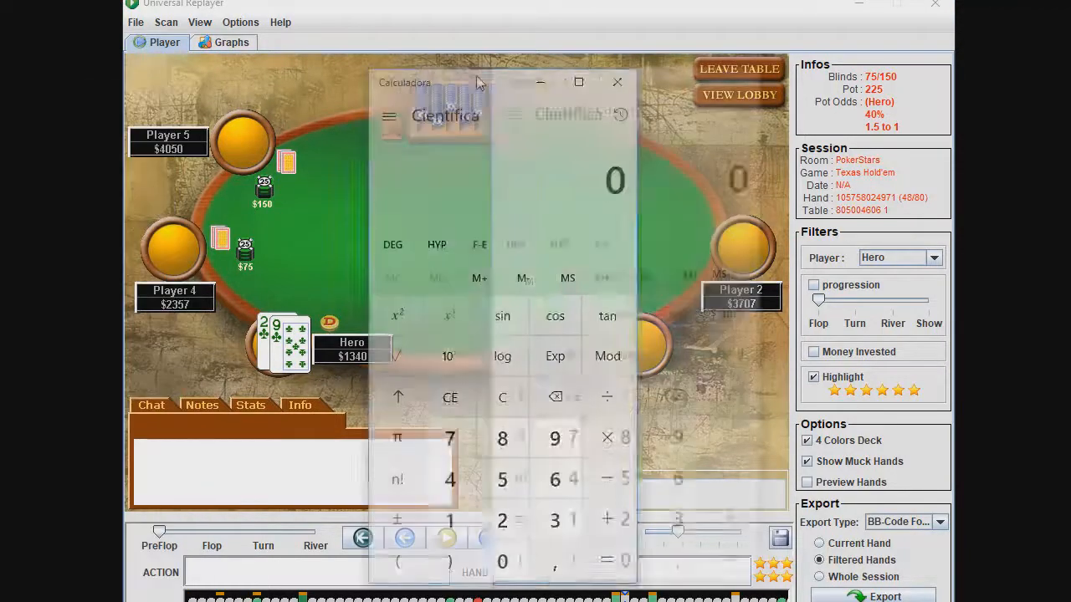
Arrange the calculator beside the replayer, and divide the Hero's 1340 stack by the 150 big blind
drag(475, 74, 902, 39)
drag(753, 9, 637, 8)
drag(911, 44, 919, 36)
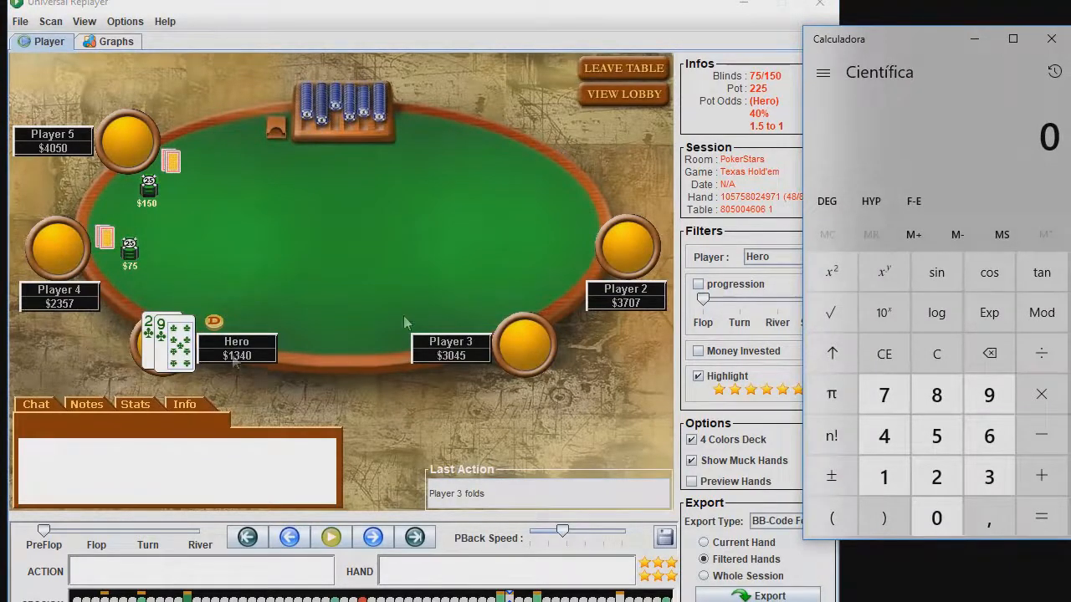
text(1340)
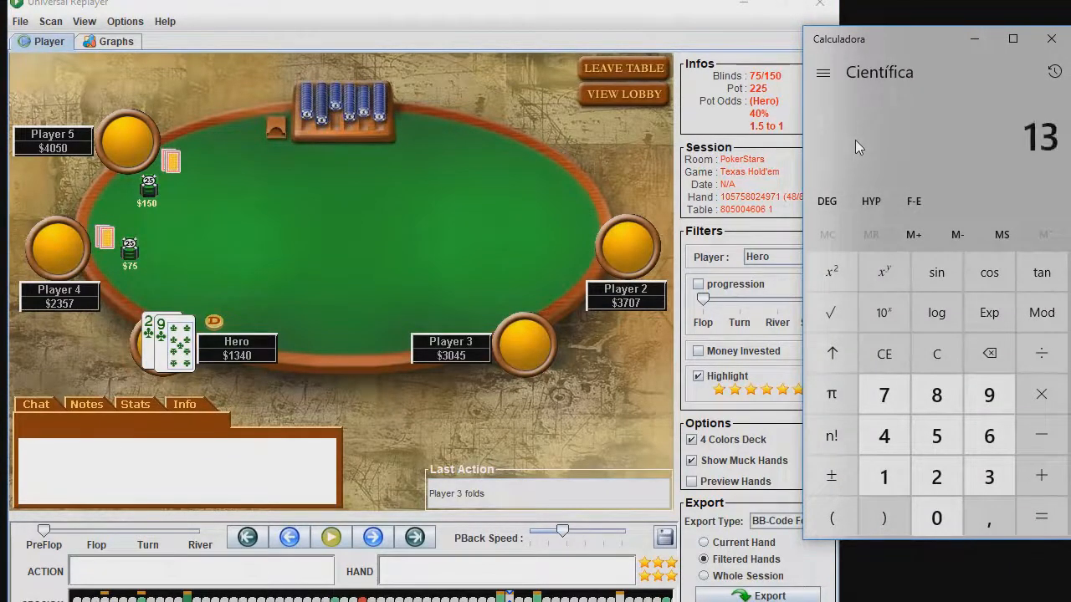
key(slash)
text(150)
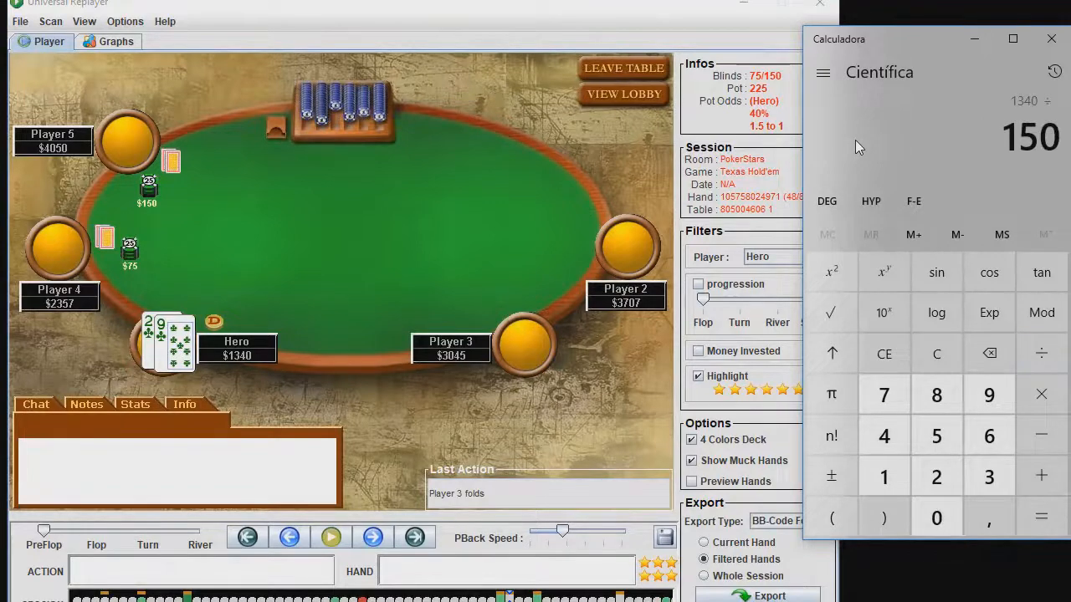
key(Return)
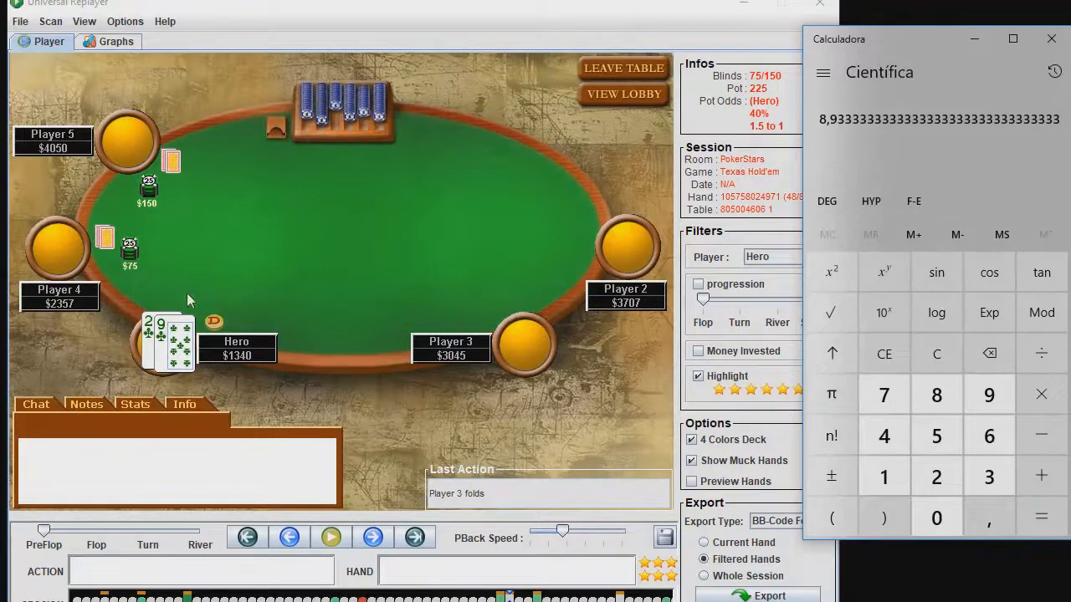
Check the pot in the replayer, and calculate it as a share of the Hero's stack with 225 ÷ 1340
click(268, 273)
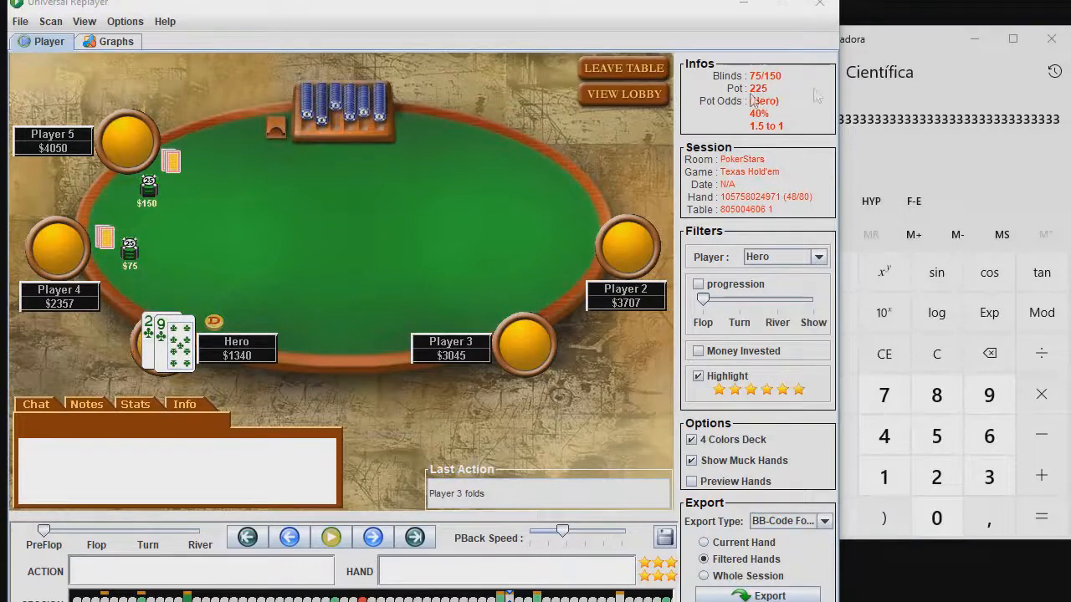
click(913, 40)
text(225/)
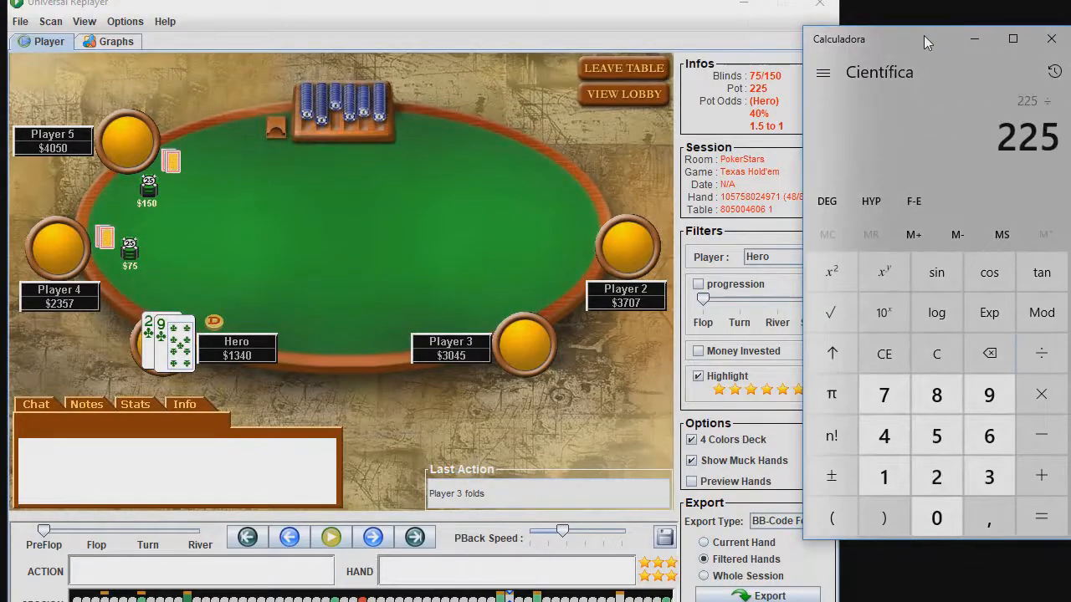
text(1340)
key(Return)
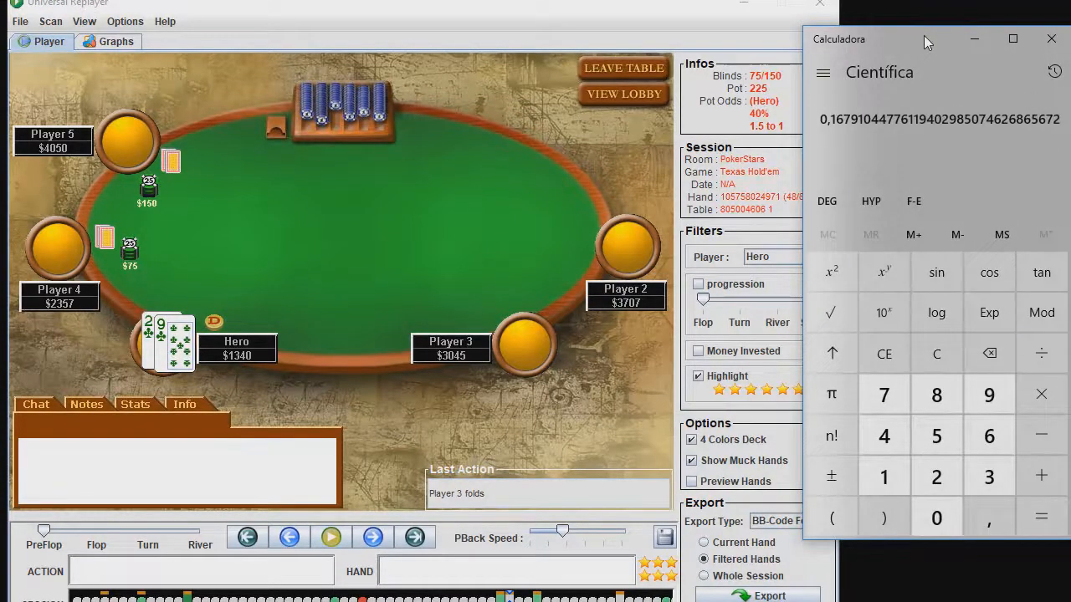
Look up the Button open-shove range for a 9 - 10 bb effective stack in Easy Range, and return to the replayer
click(326, 291)
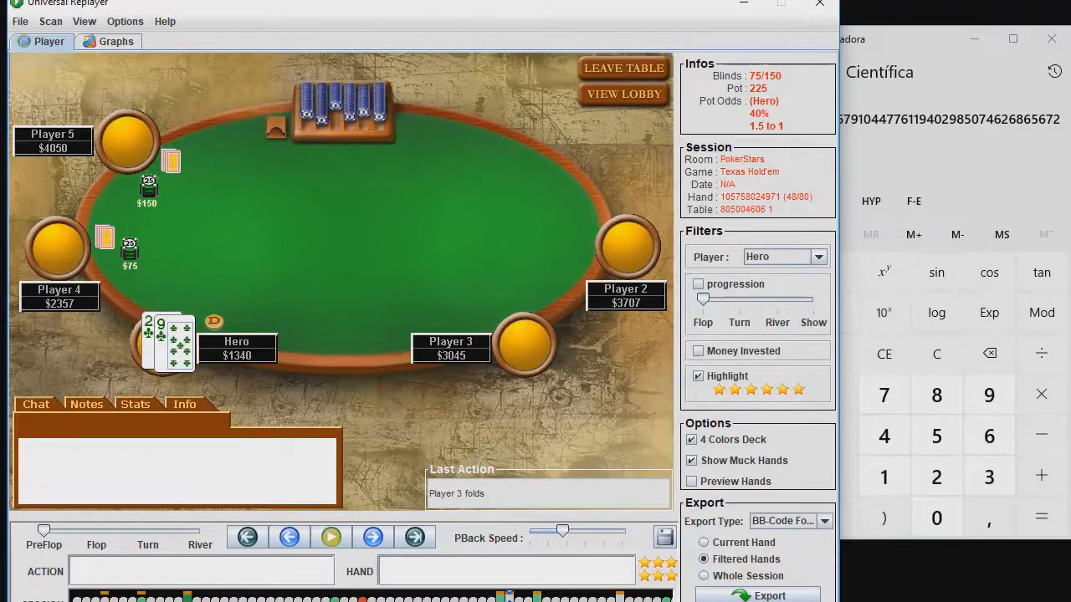
key(alt+Tab)
drag(581, 90, 563, 29)
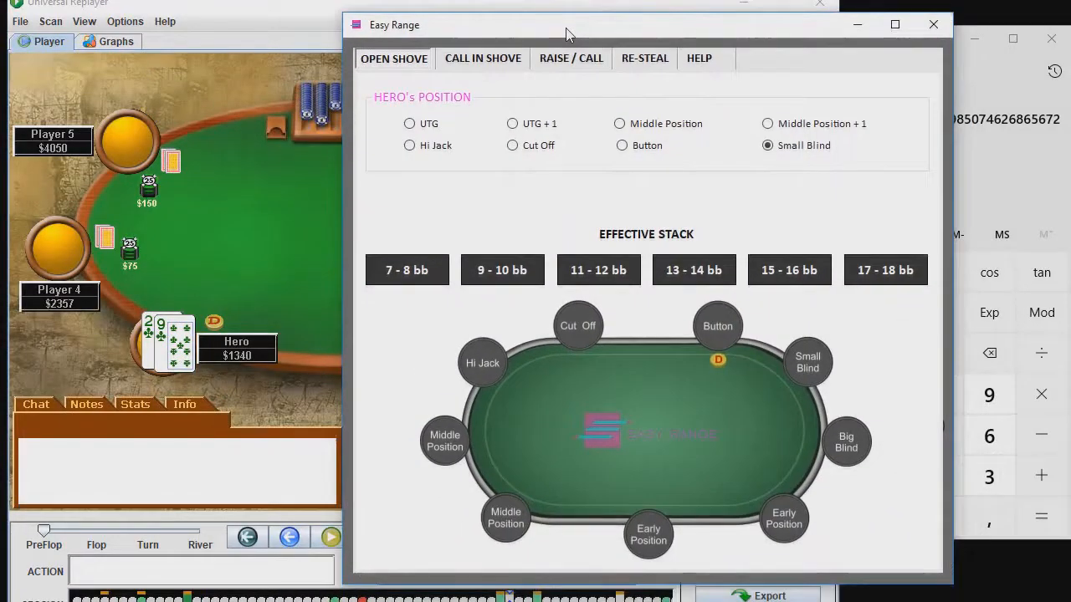
click(634, 150)
drag(422, 31, 399, 28)
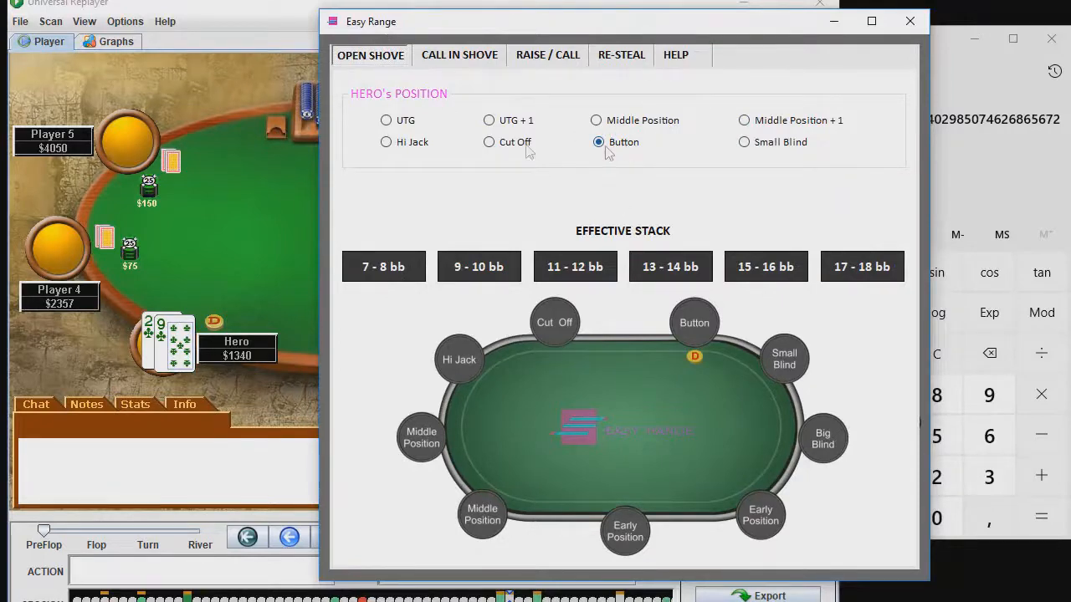
click(489, 267)
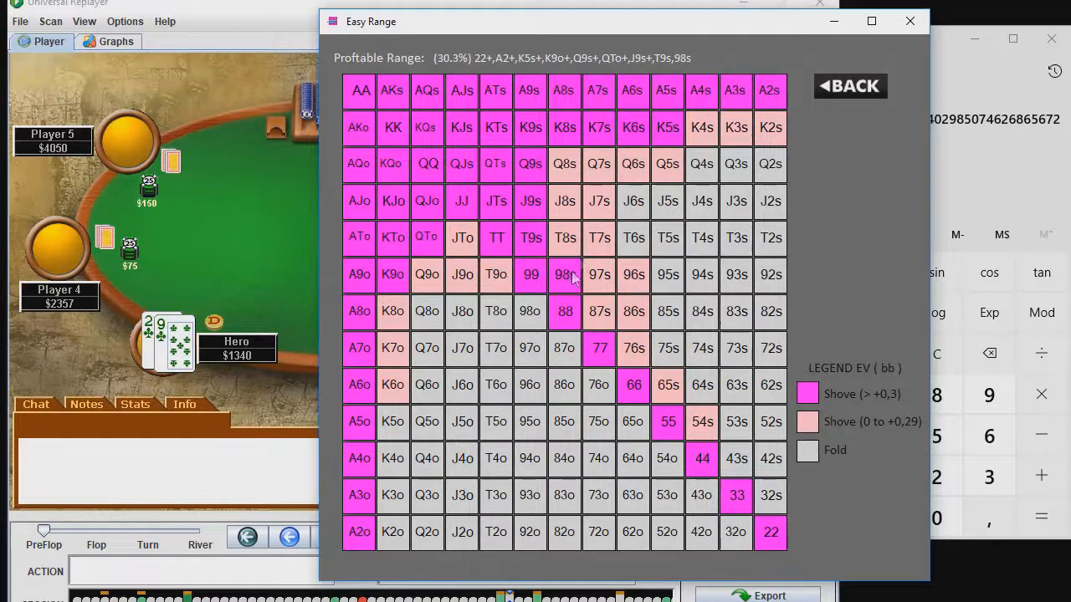
click(834, 22)
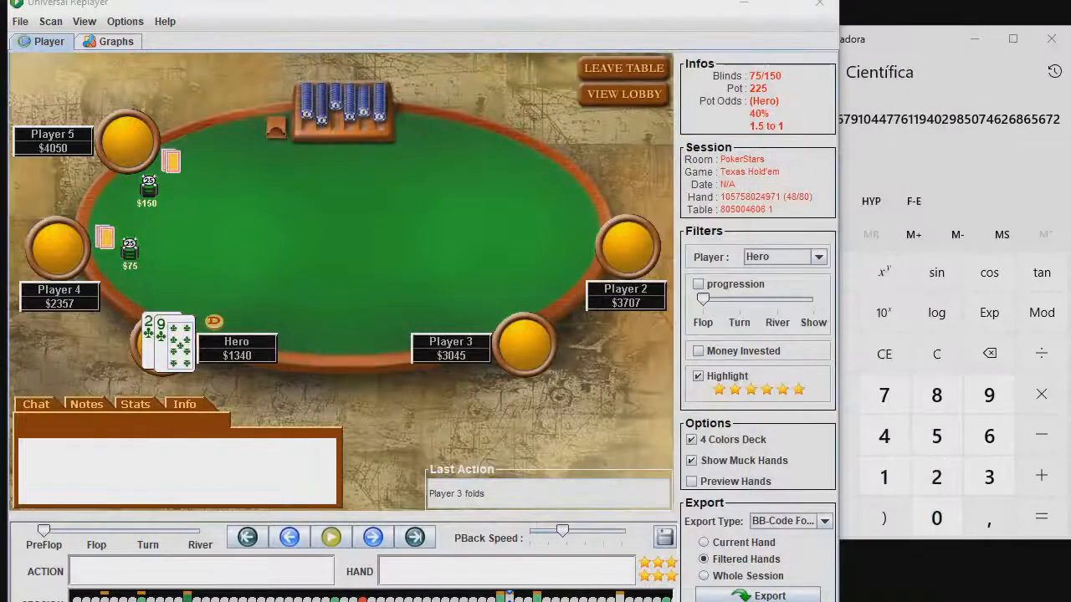
Move on to the highlighted hand with the Hero's 9dKd, and calculate the stack in big blinds with 2230 ÷ 150
click(415, 537)
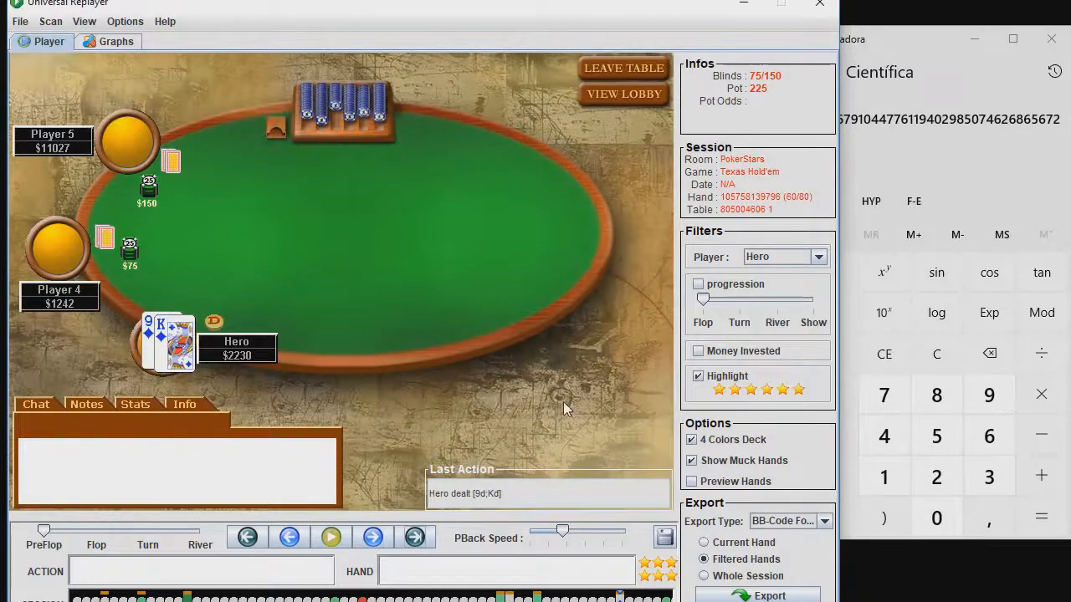
click(879, 38)
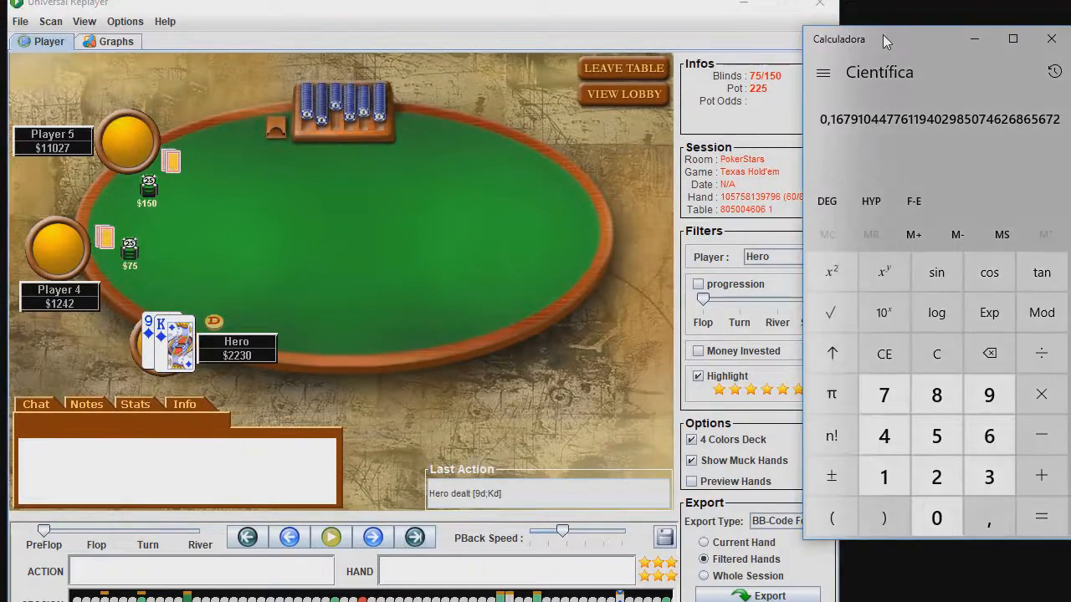
text(223)
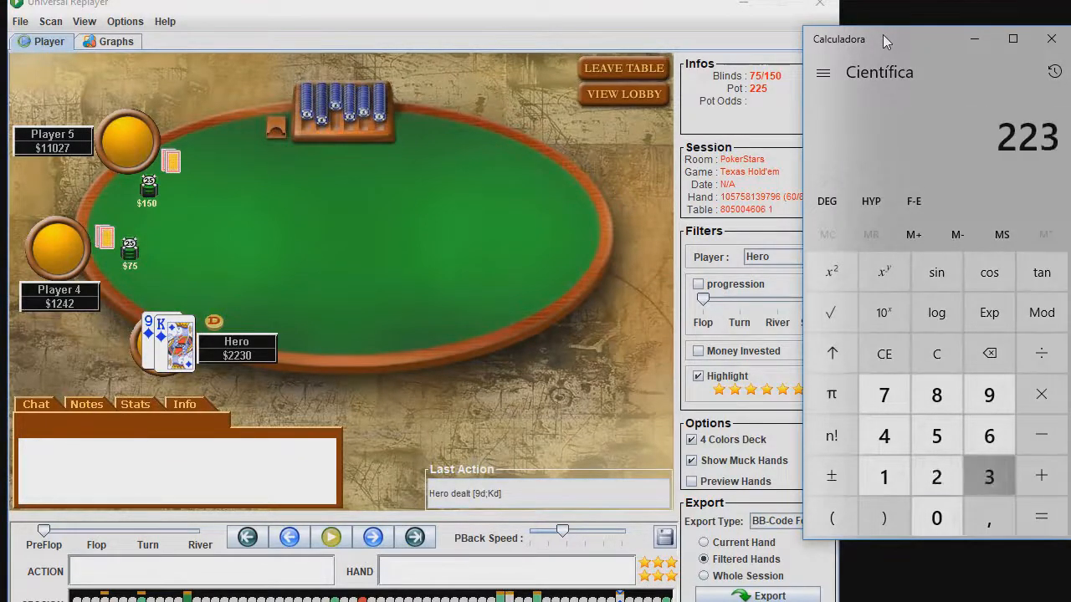
text(0/150)
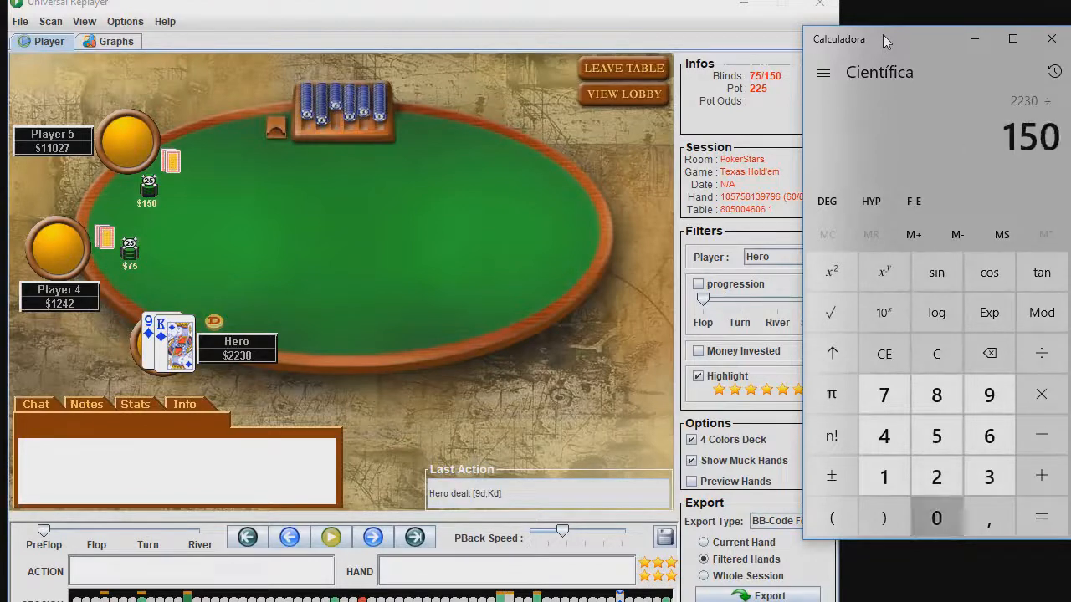
key(Return)
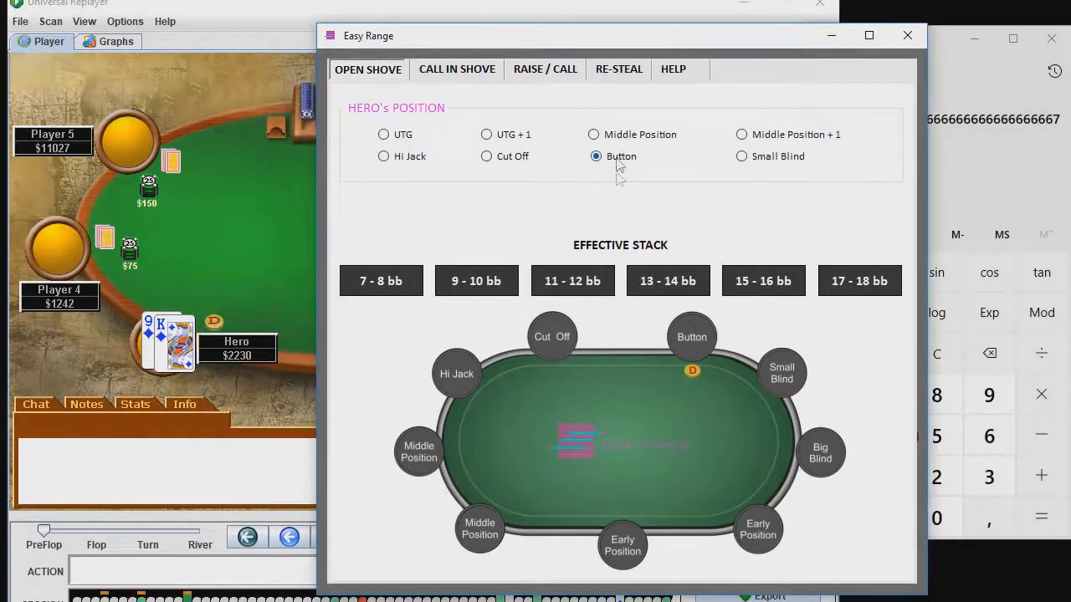
Look up the Button open-shove range for 15 - 16 bb in Easy Range, and advance the 9dKd hand to the Hero's action
click(760, 284)
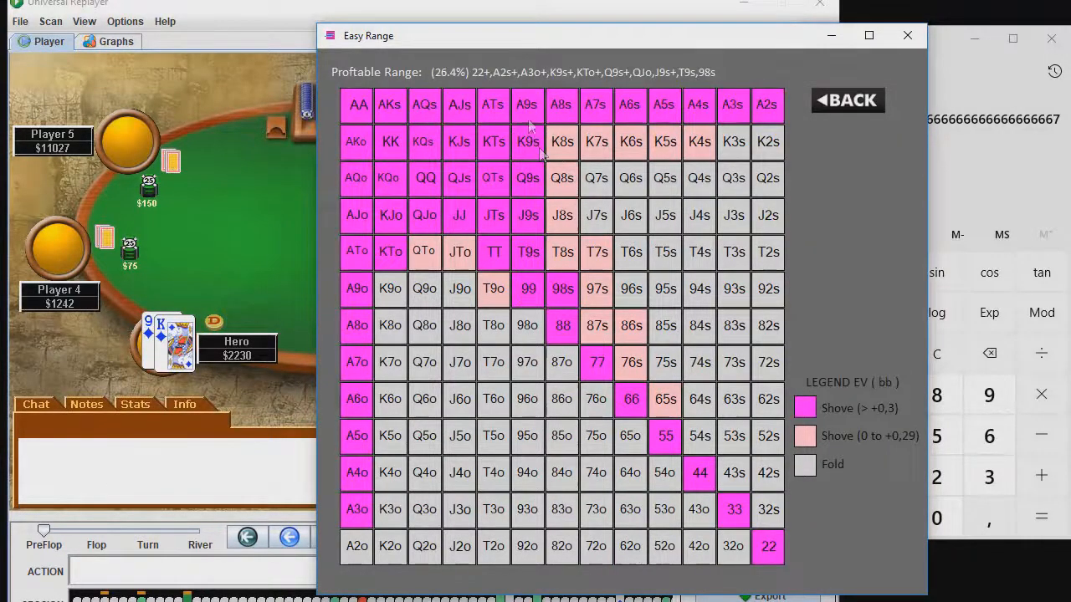
drag(597, 42, 754, 279)
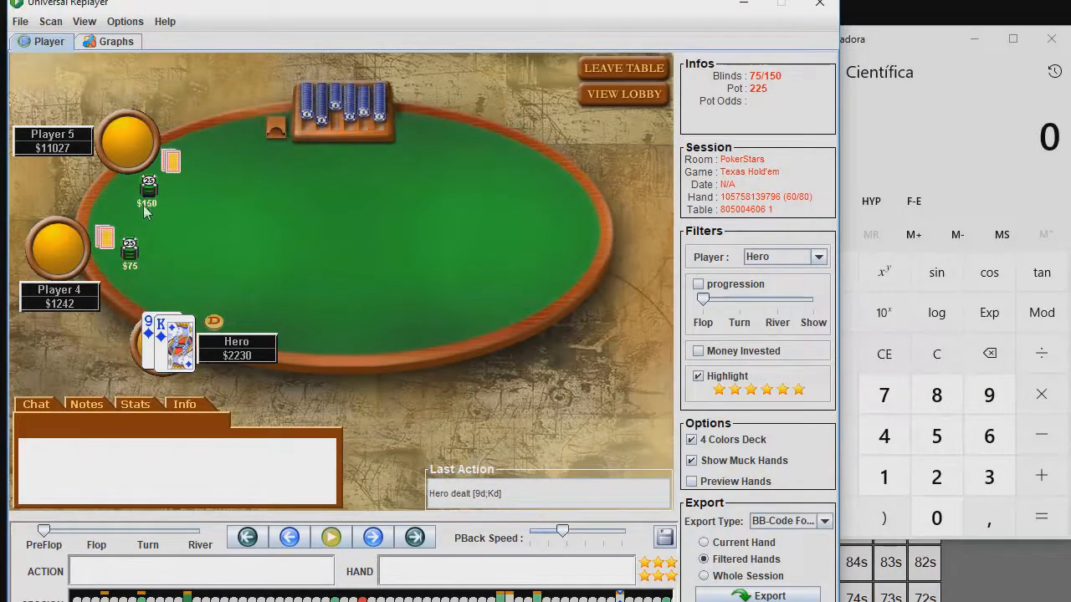
click(379, 538)
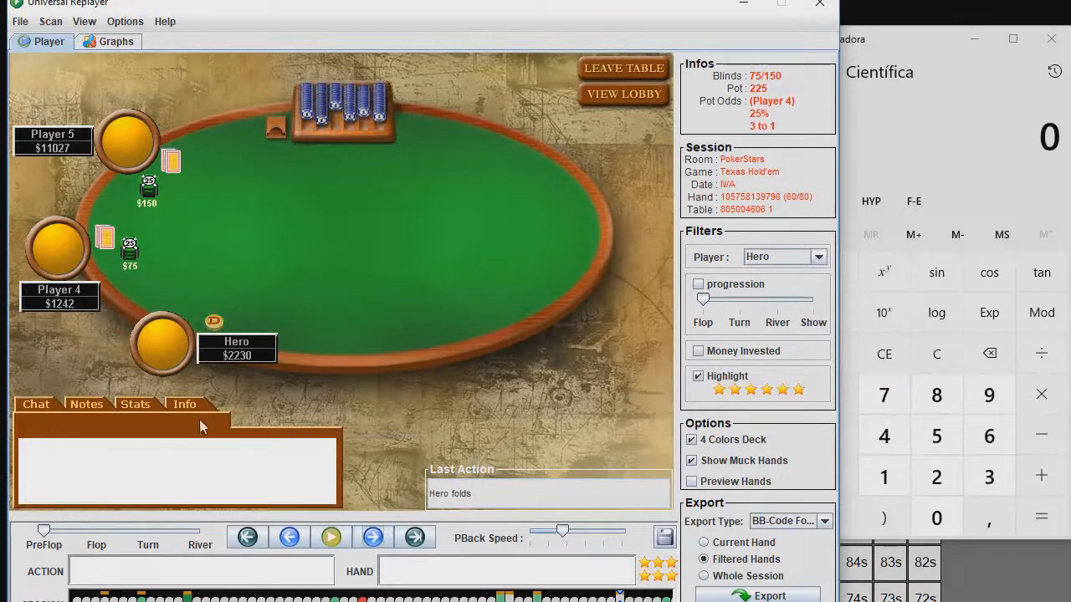
click(290, 537)
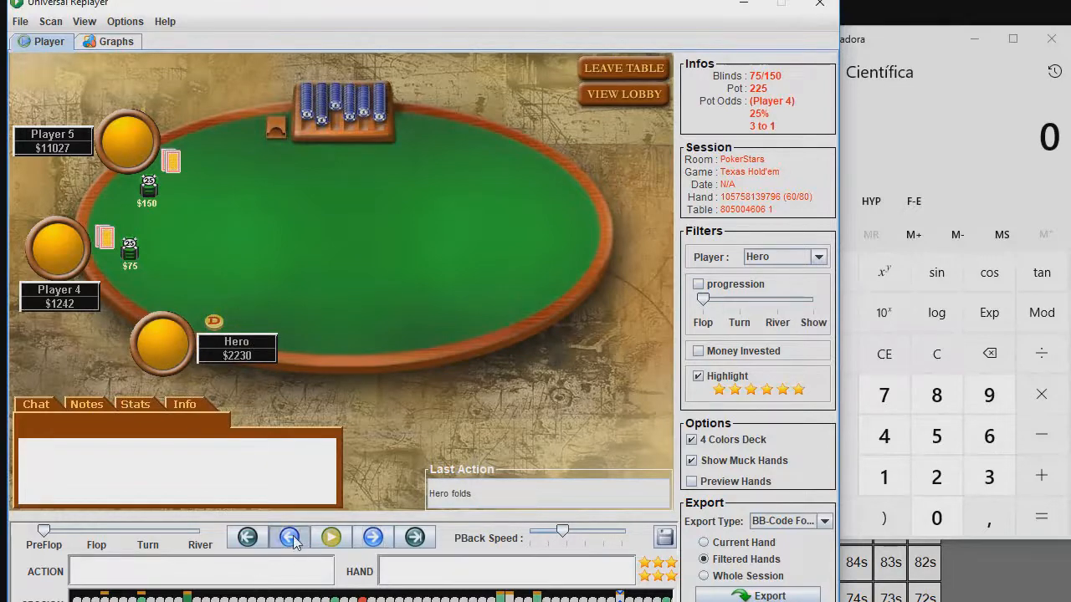
For the highlighted Ah7c hand, look up the Cut Off open-shove range for 13 - 14 bb in Easy Range, and advance the replayer to the Hero's action
click(415, 537)
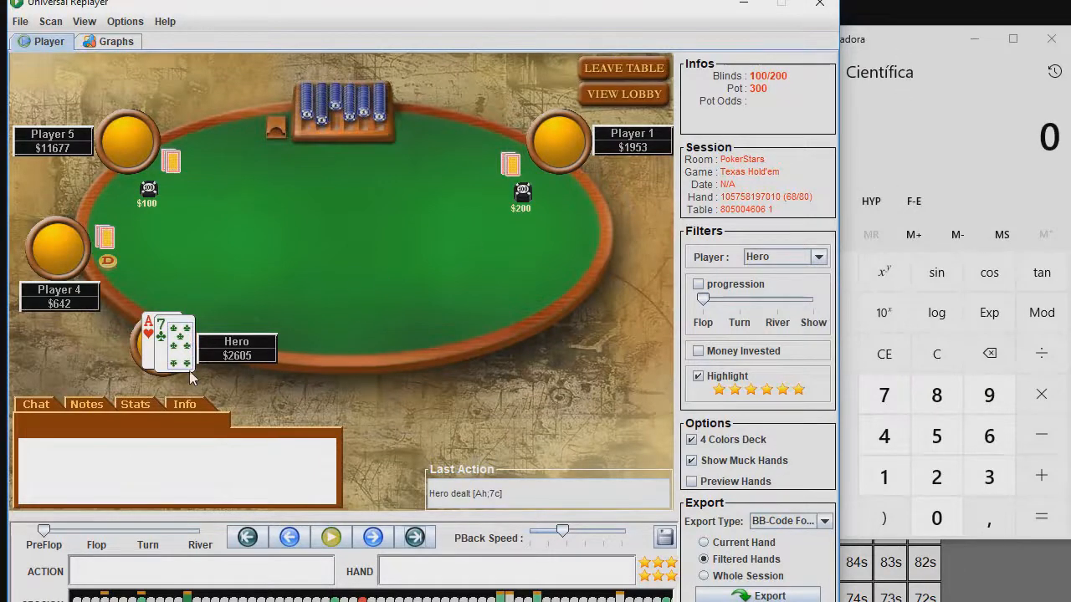
click(958, 571)
click(1001, 339)
drag(810, 287, 690, 30)
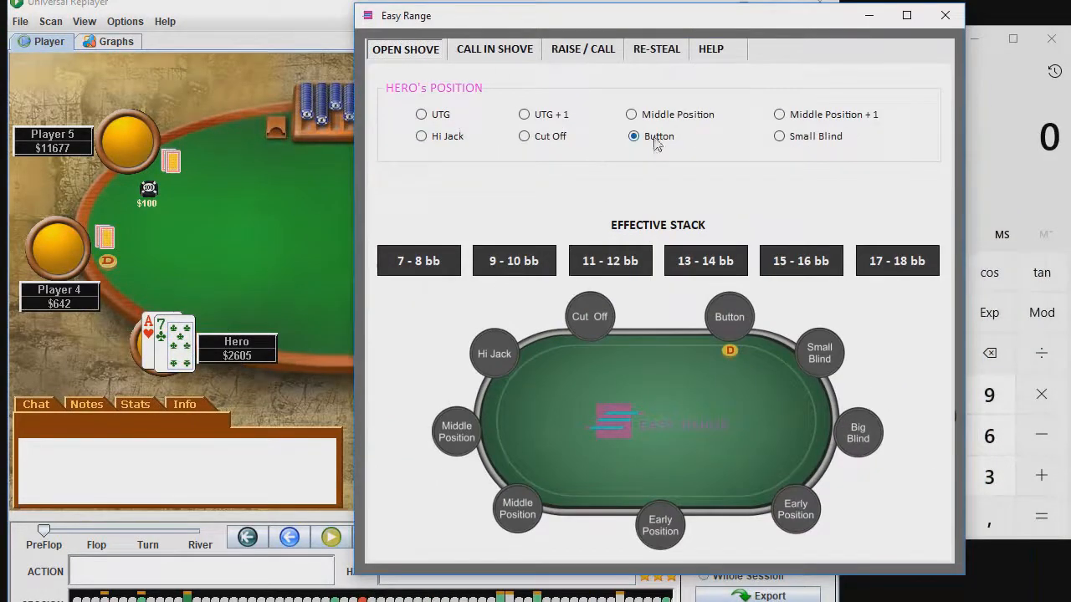
click(523, 136)
click(701, 263)
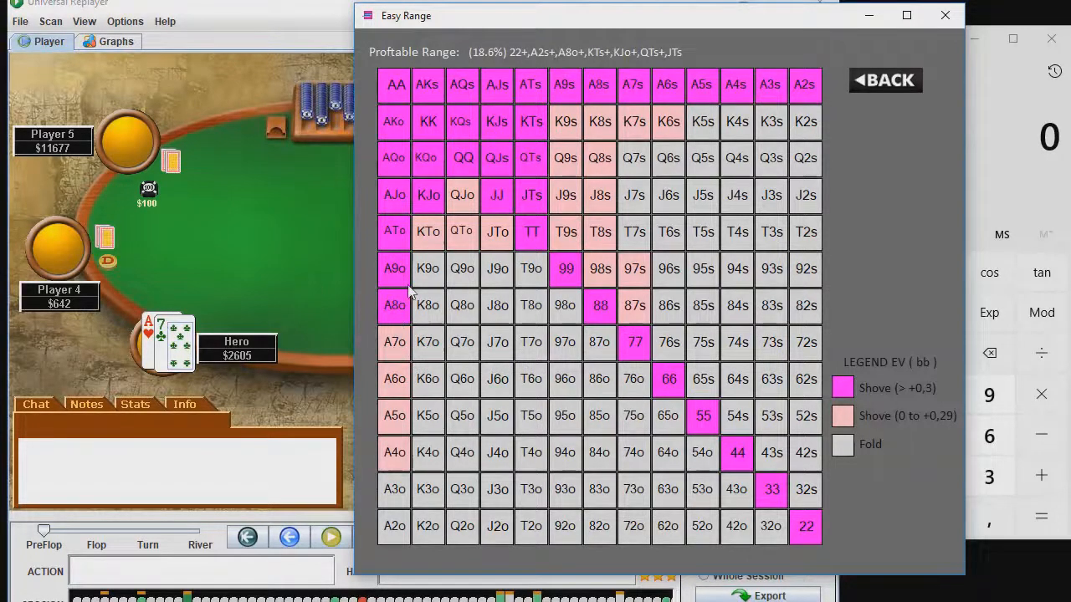
click(309, 251)
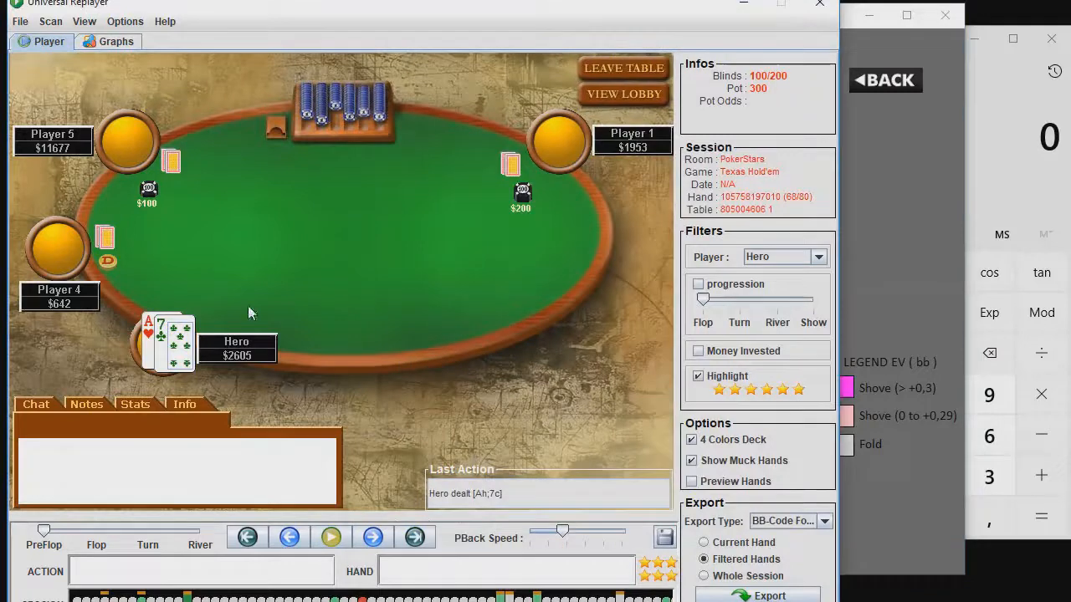
click(374, 536)
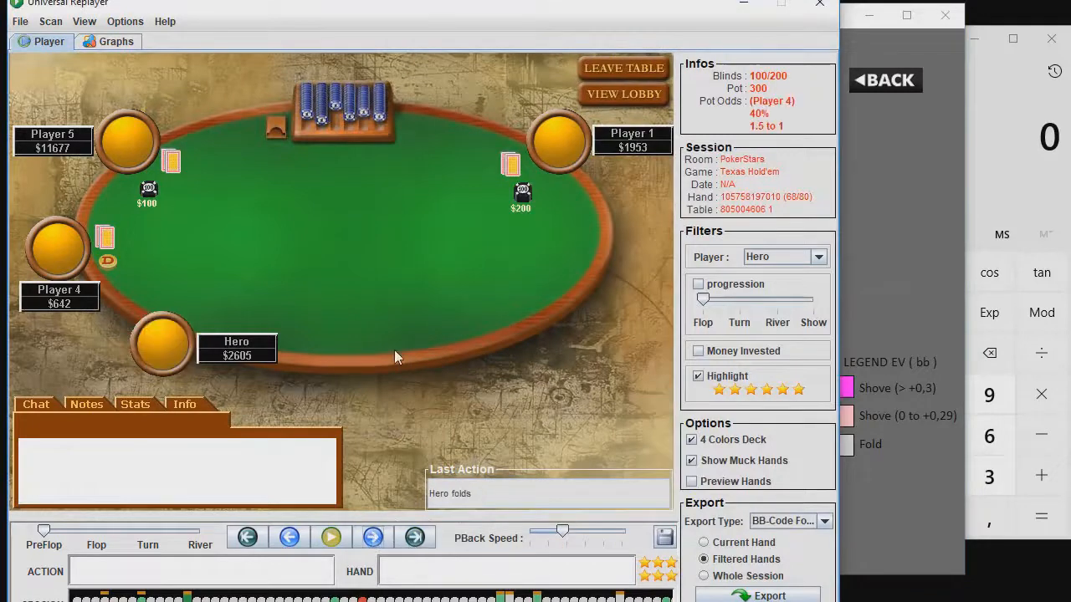